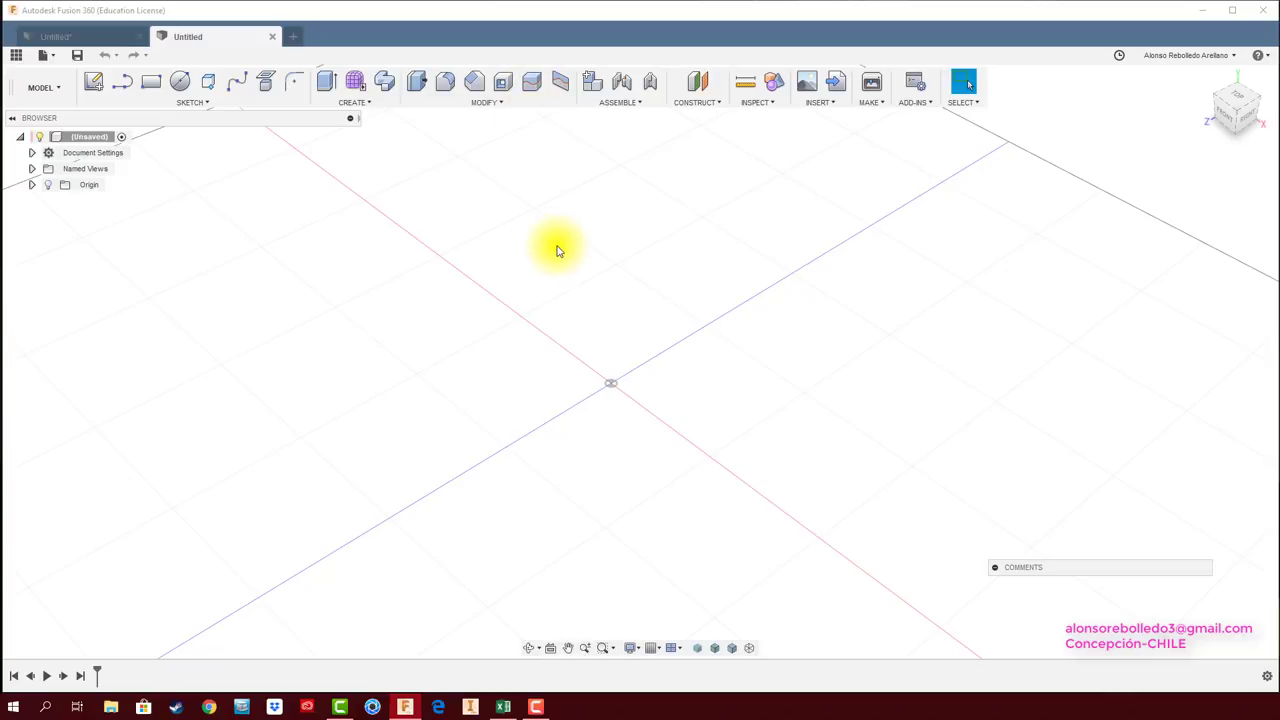
Draw a center rectangle on the ground plane, centred on the origin.
click(203, 102)
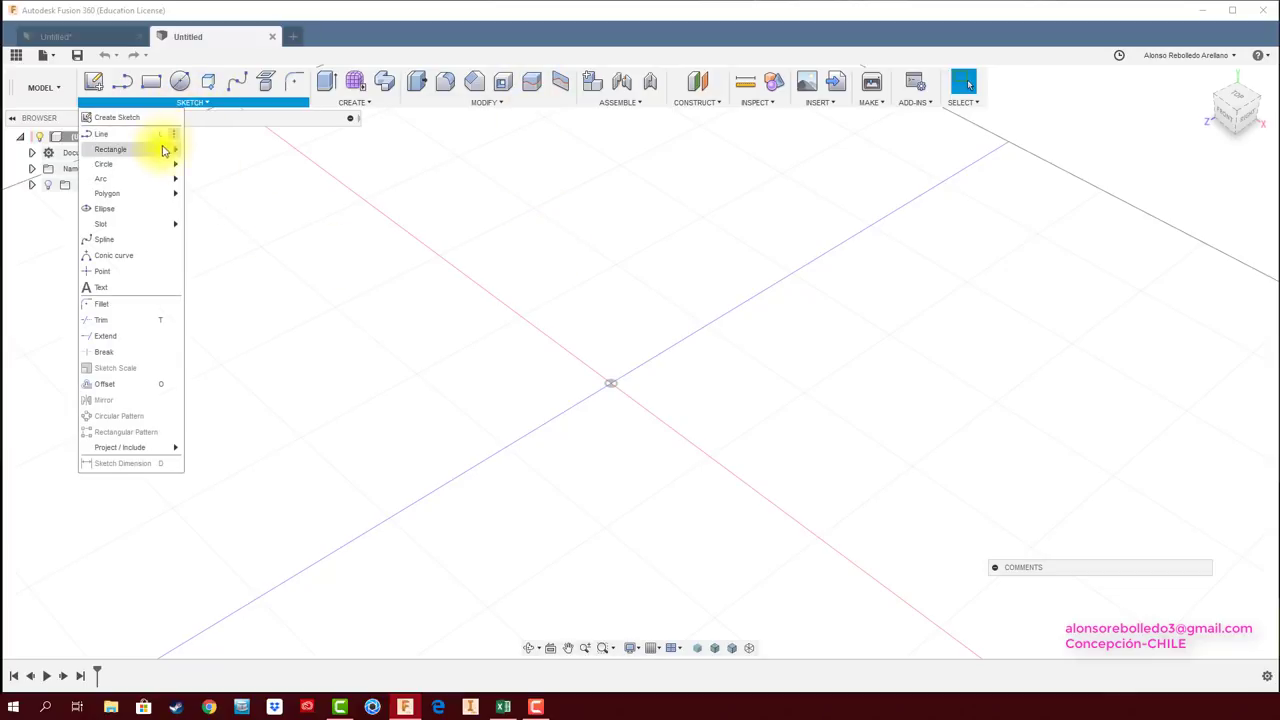
click(220, 184)
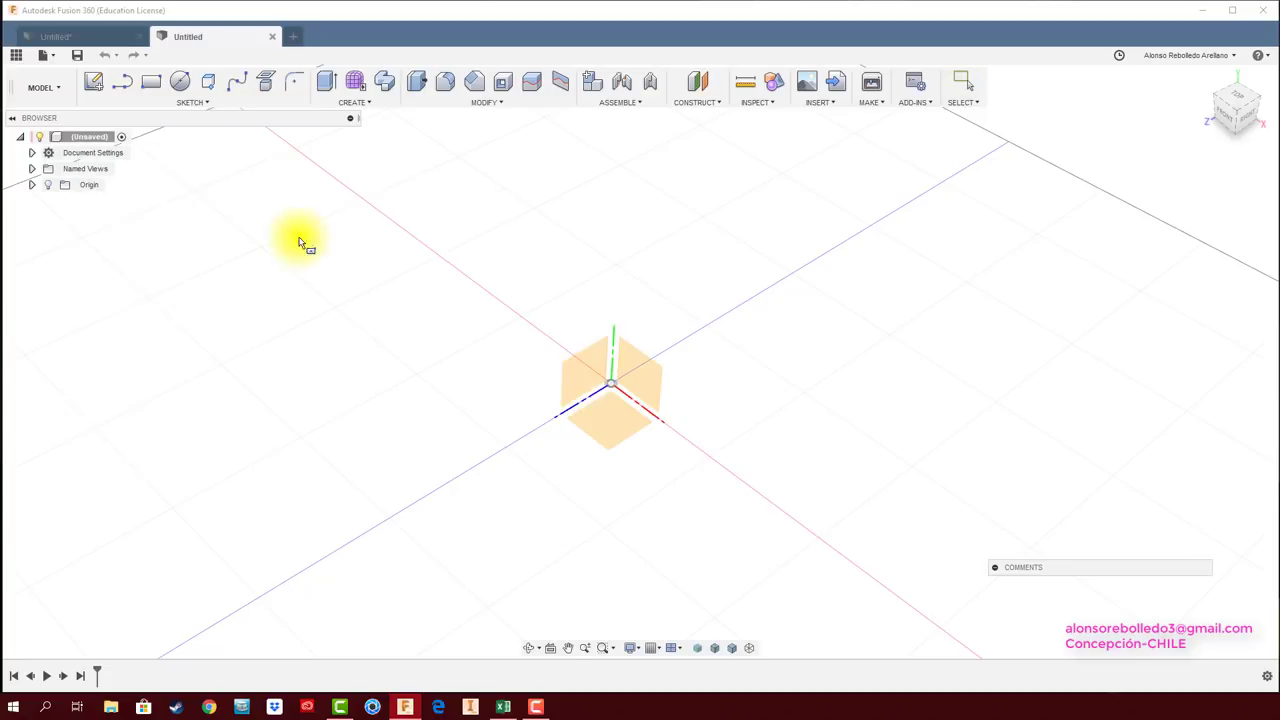
mouse_move(1238, 108)
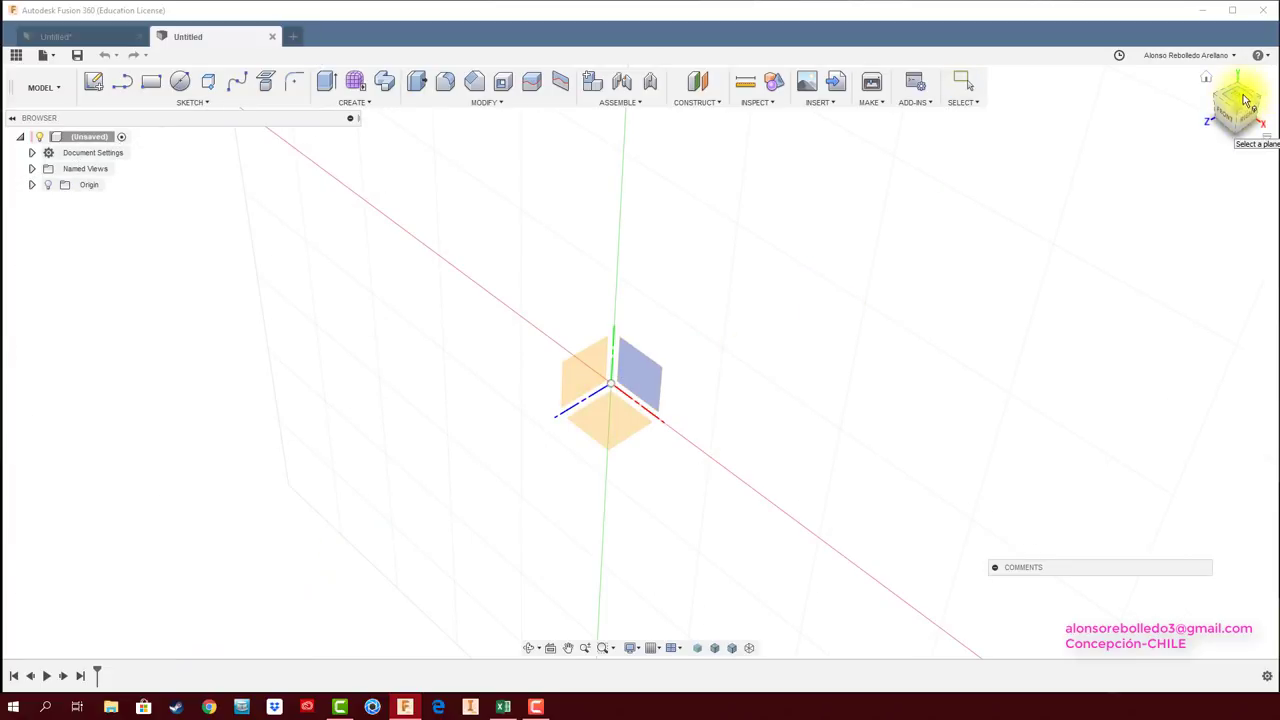
click(632, 421)
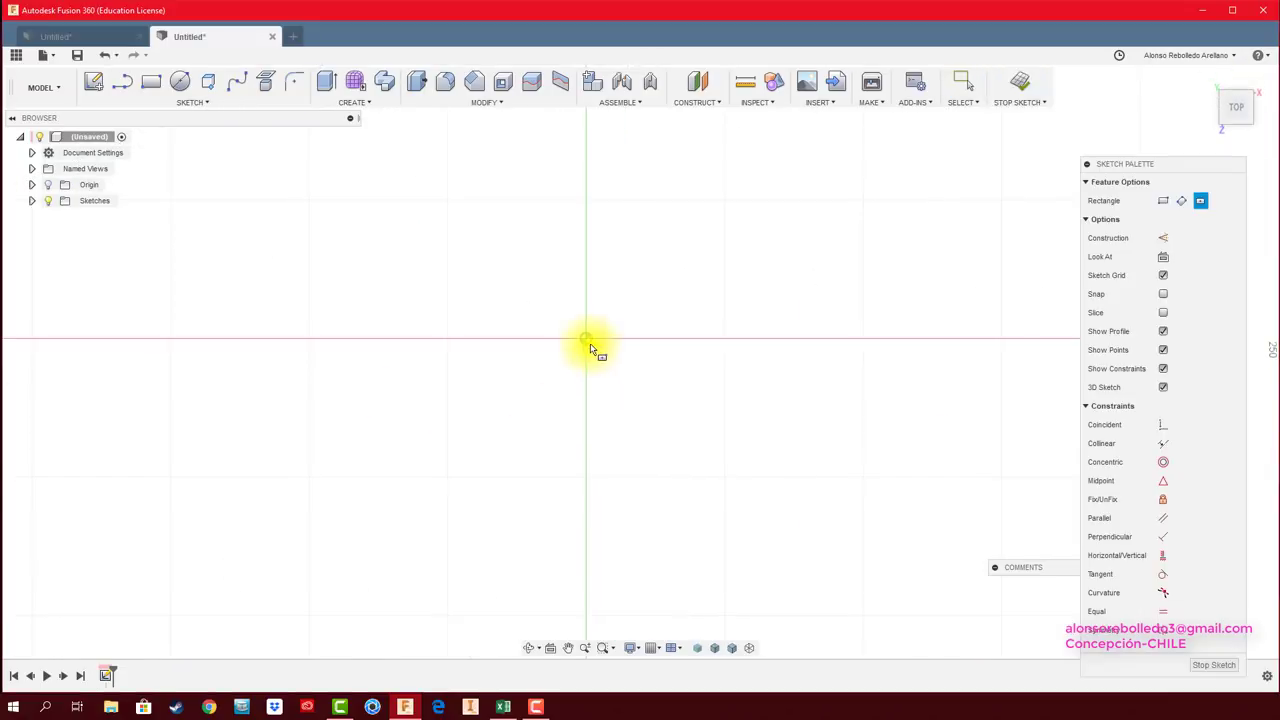
click(586, 338)
click(909, 491)
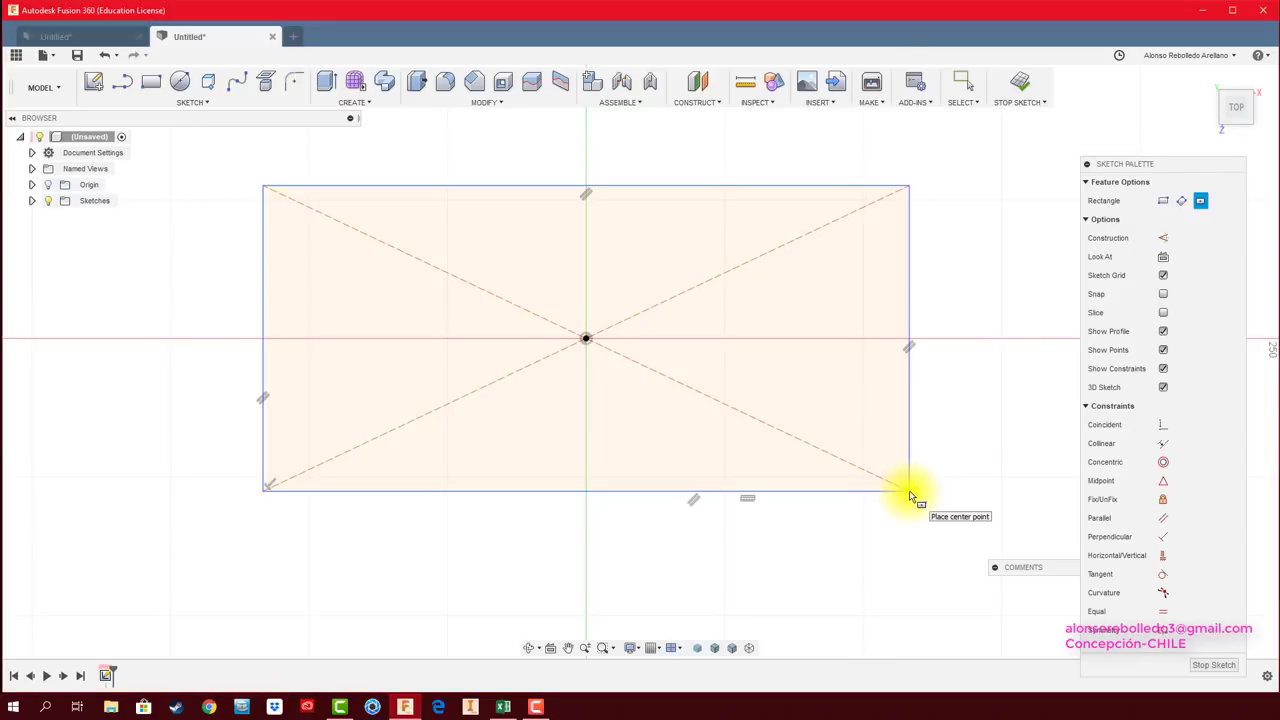
Dimension the rectangle 250 mm wide by 150 mm tall.
key(d)
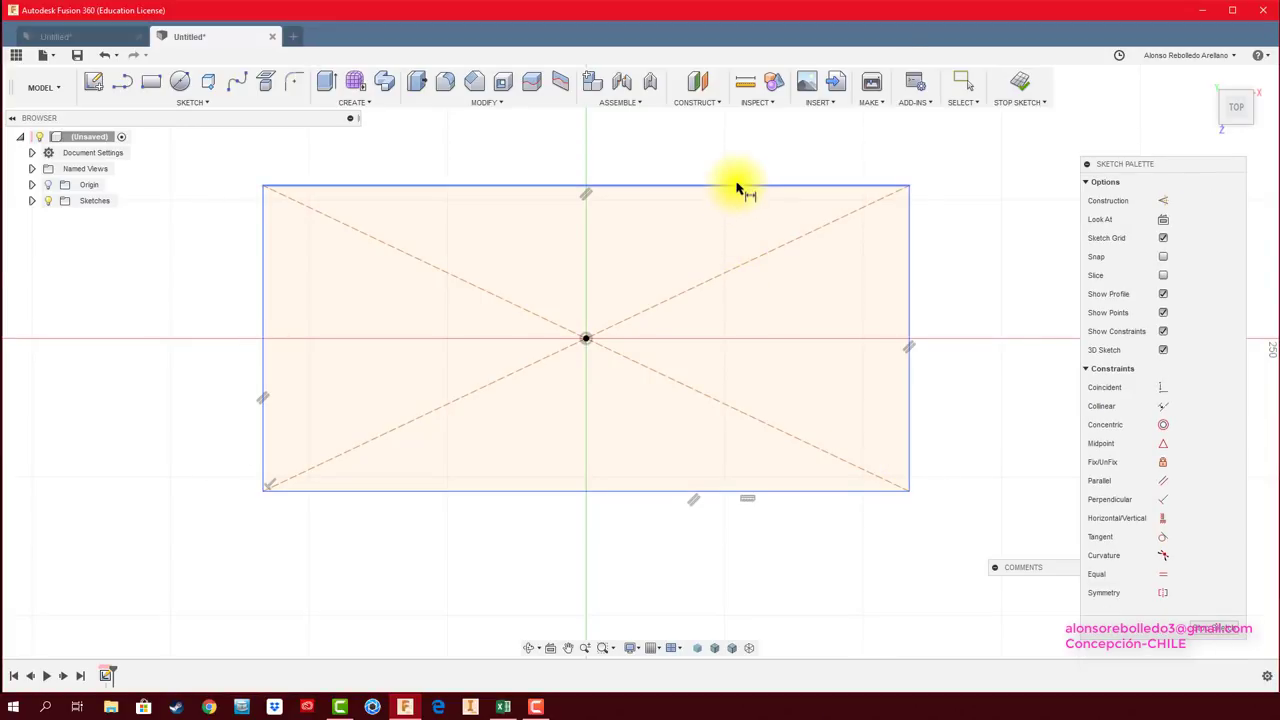
click(740, 186)
click(716, 162)
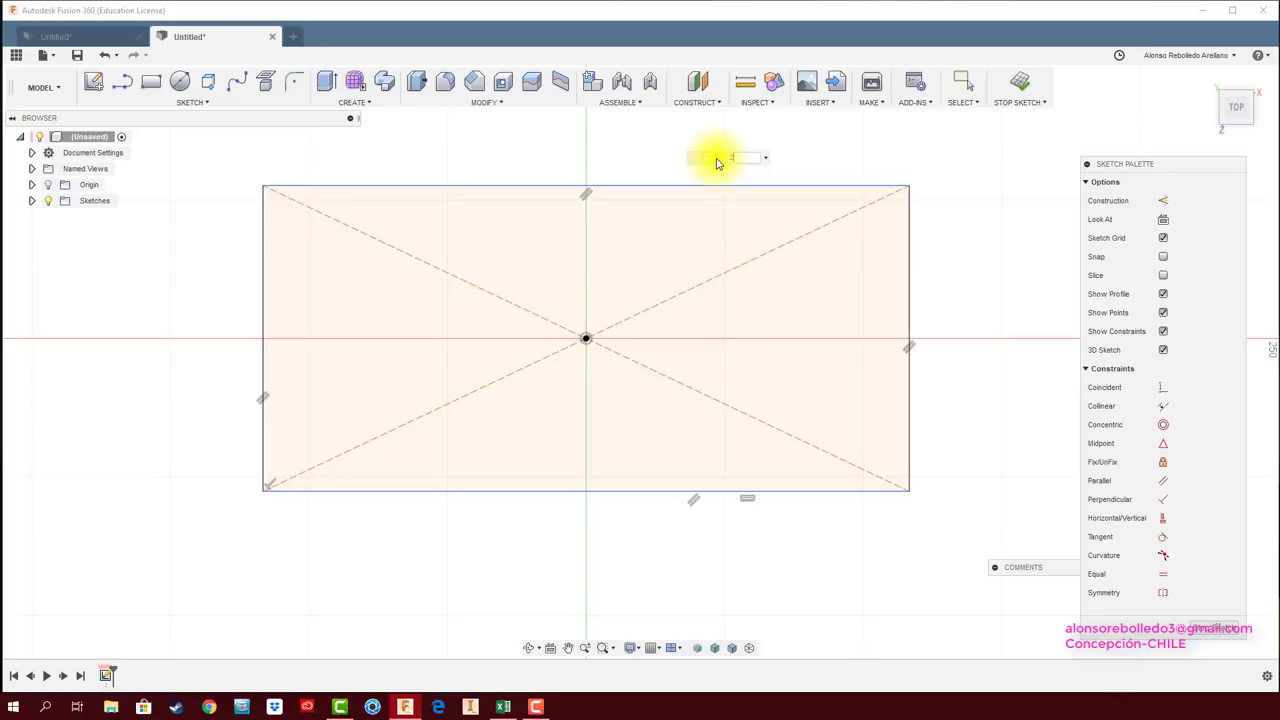
text(250)
key(Return)
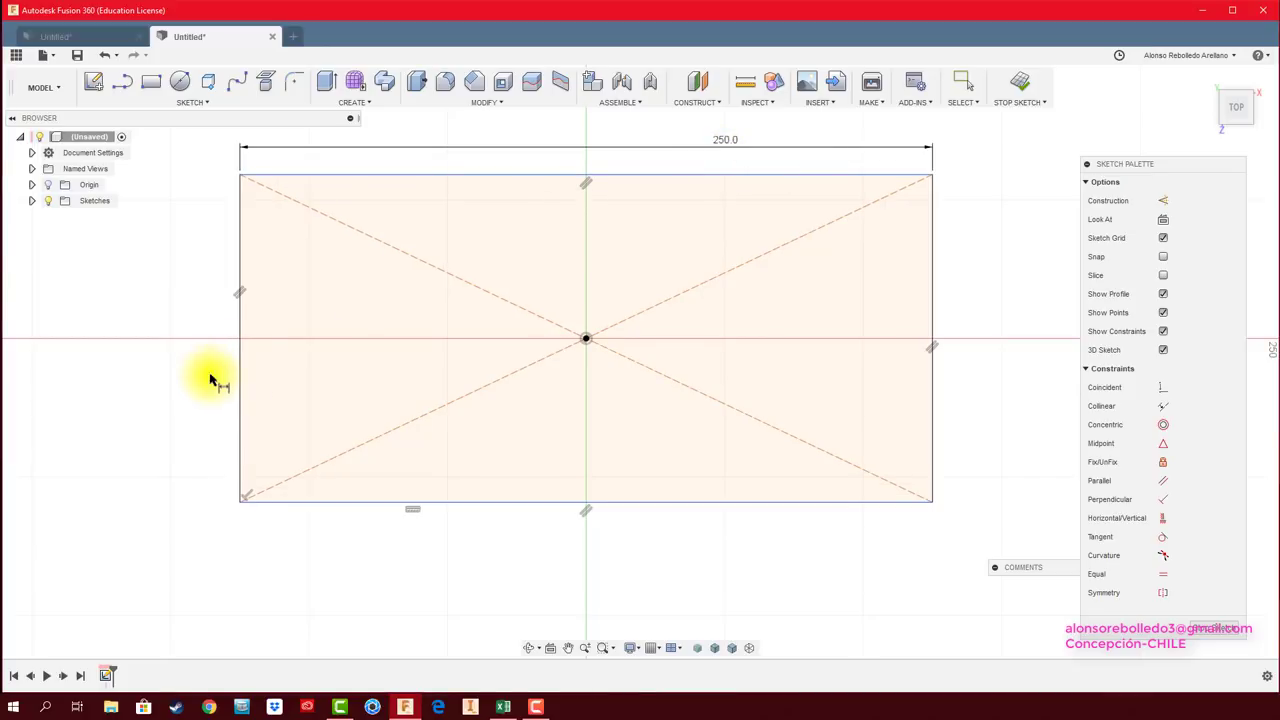
click(241, 379)
click(205, 375)
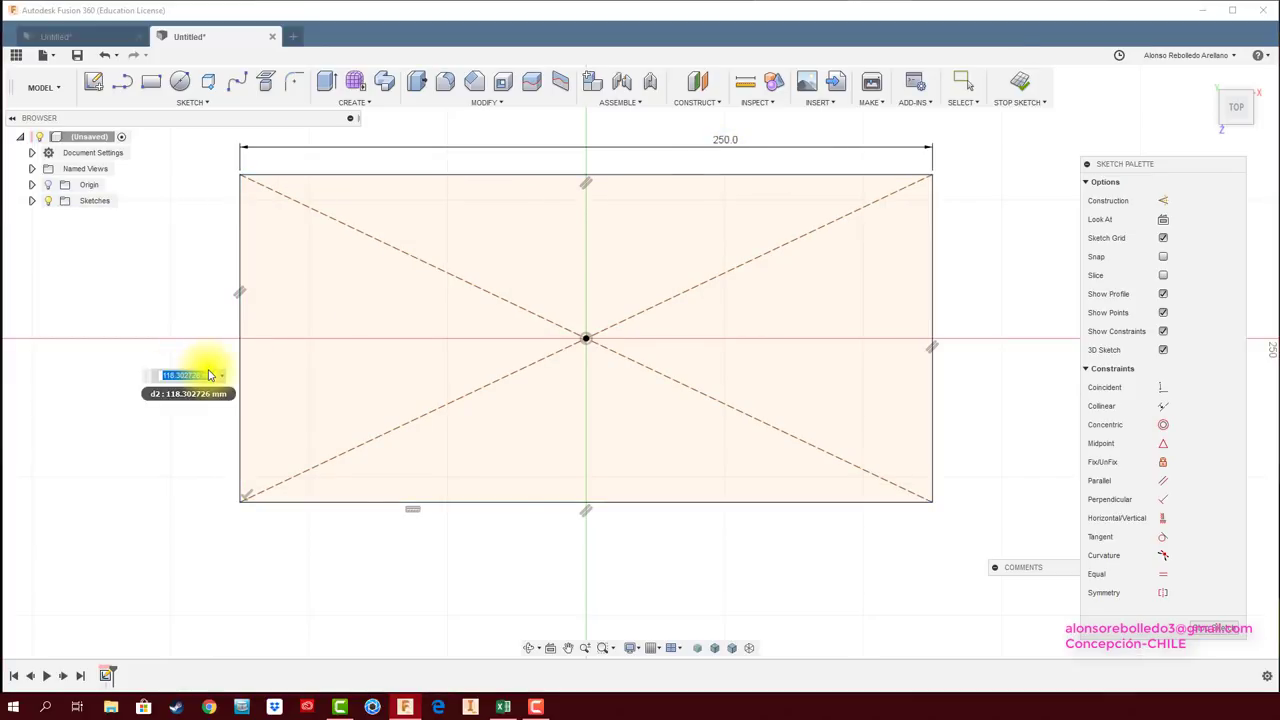
text(150)
key(Return)
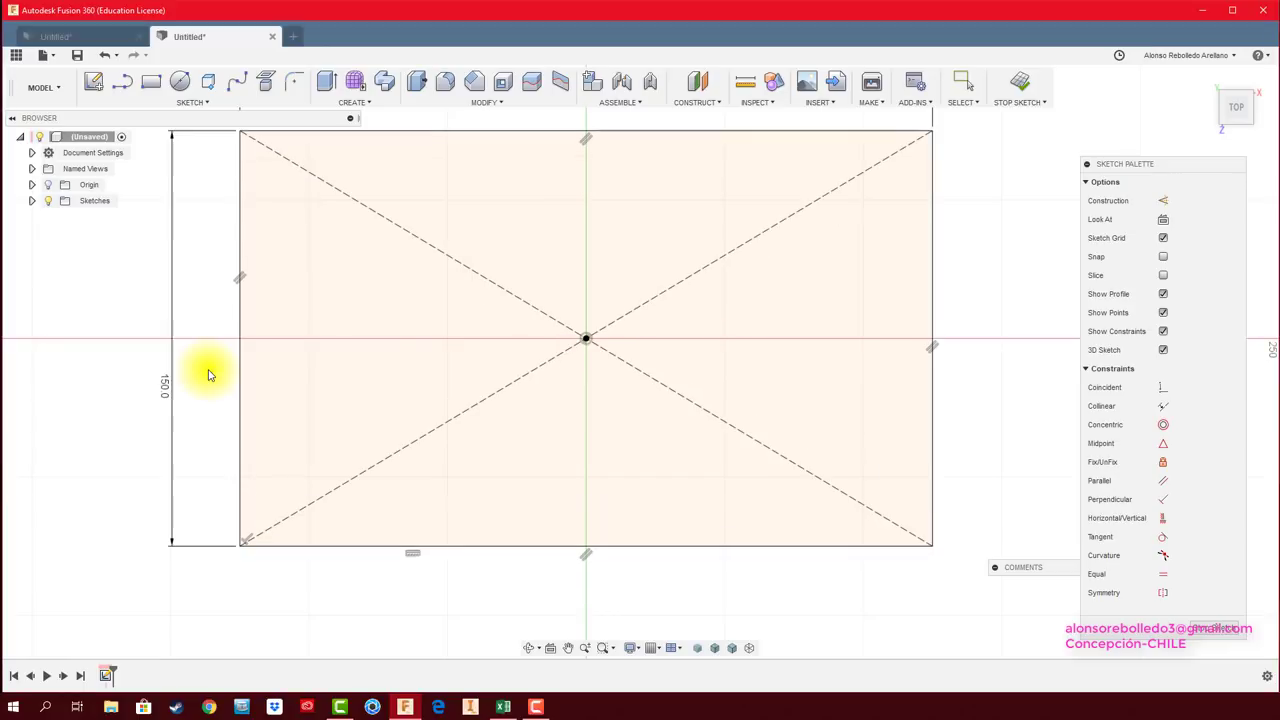
scroll(208, 372, down, 2)
shift+middle_drag(271, 347, 305, 292)
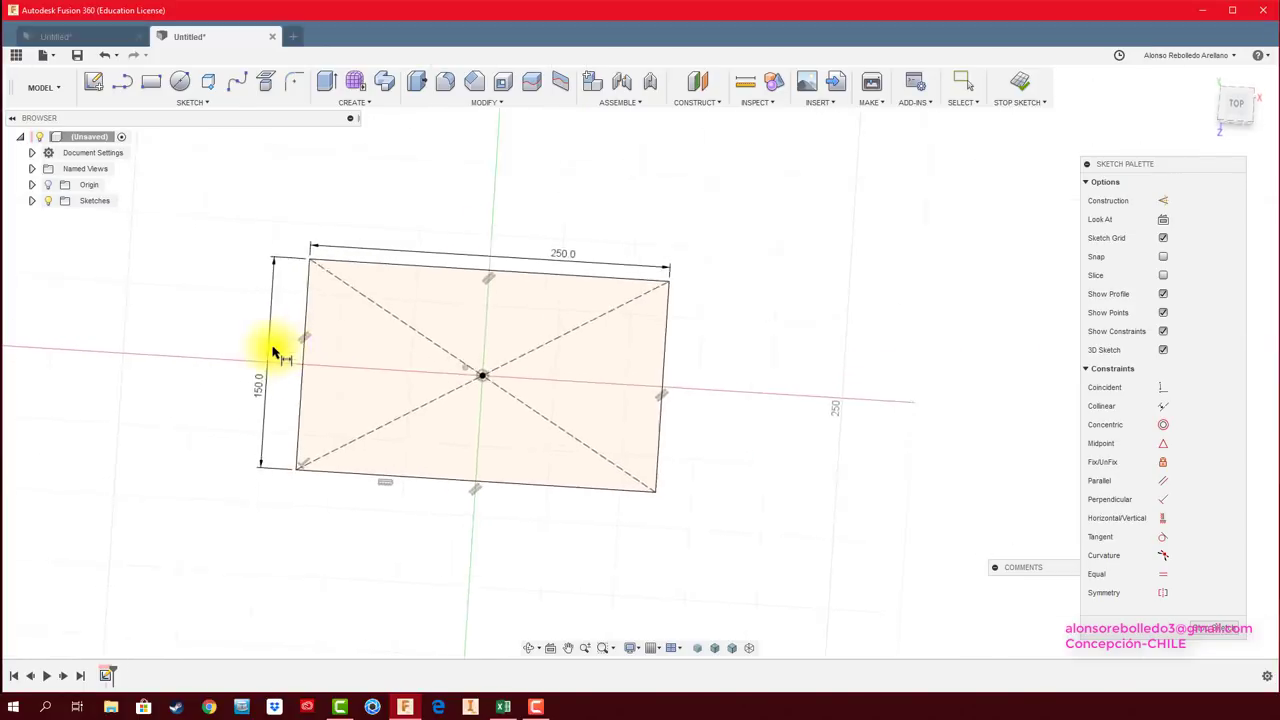
Extrude the 250 × 150 mm rectangle 150 mm upward into a solid block.
click(326, 81)
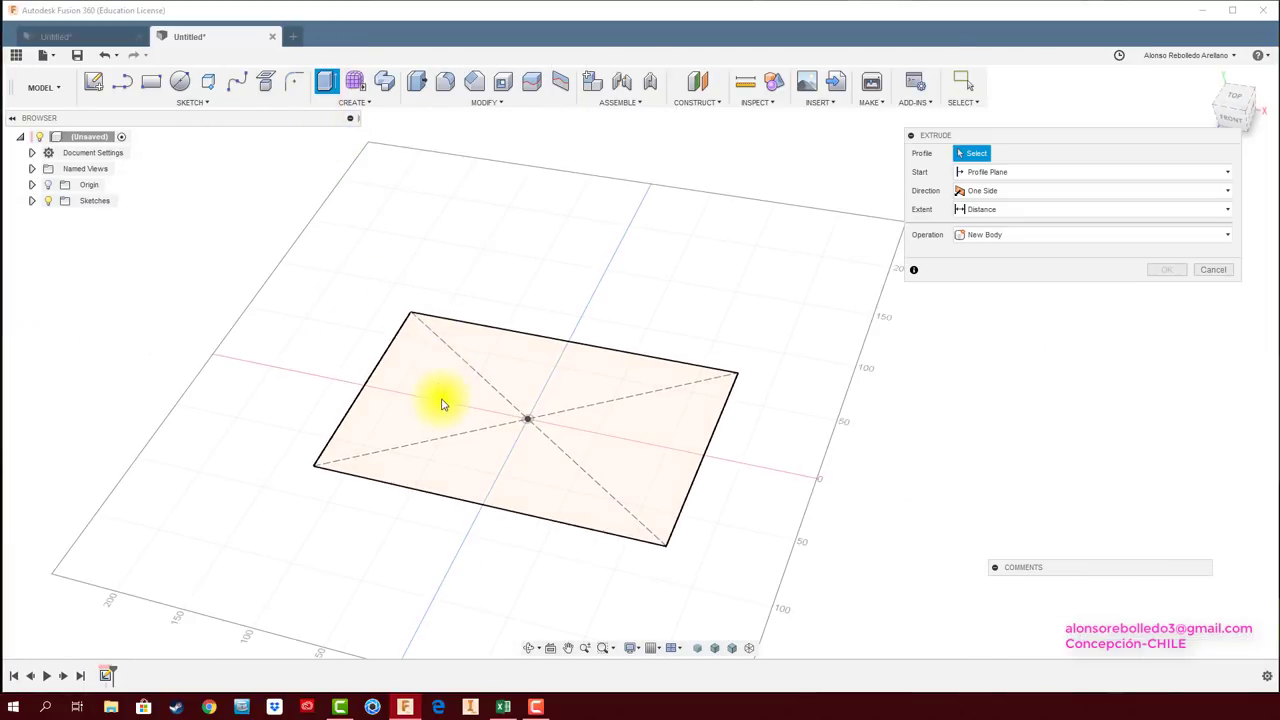
click(507, 415)
drag(507, 415, 477, 243)
text(150)
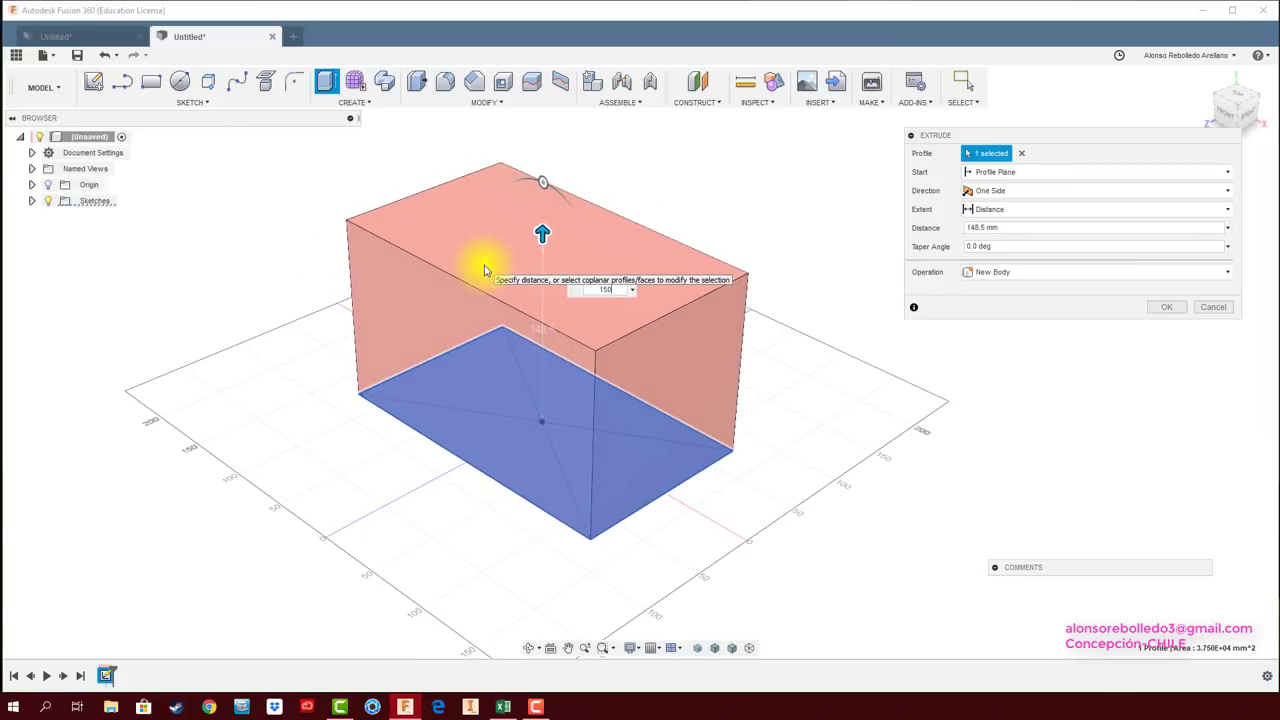
key(Return)
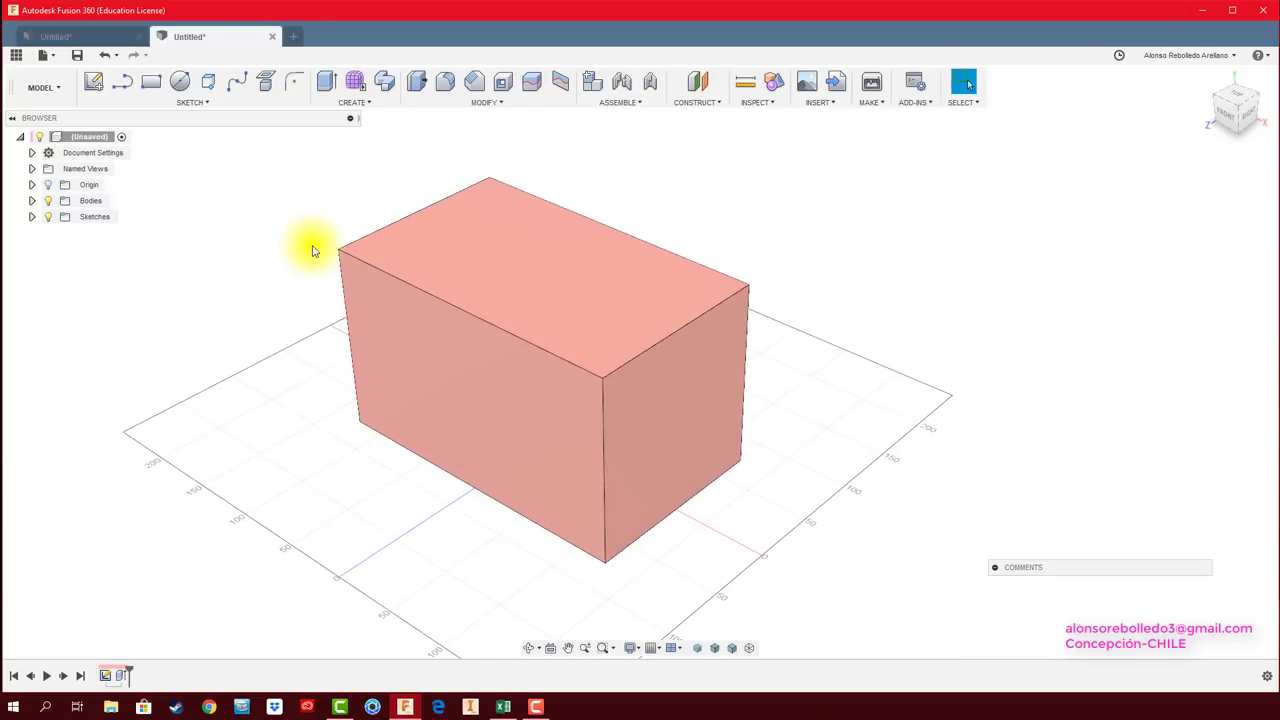
Shell the block inward with 9 mm walls, removing the top face.
click(503, 83)
click(514, 280)
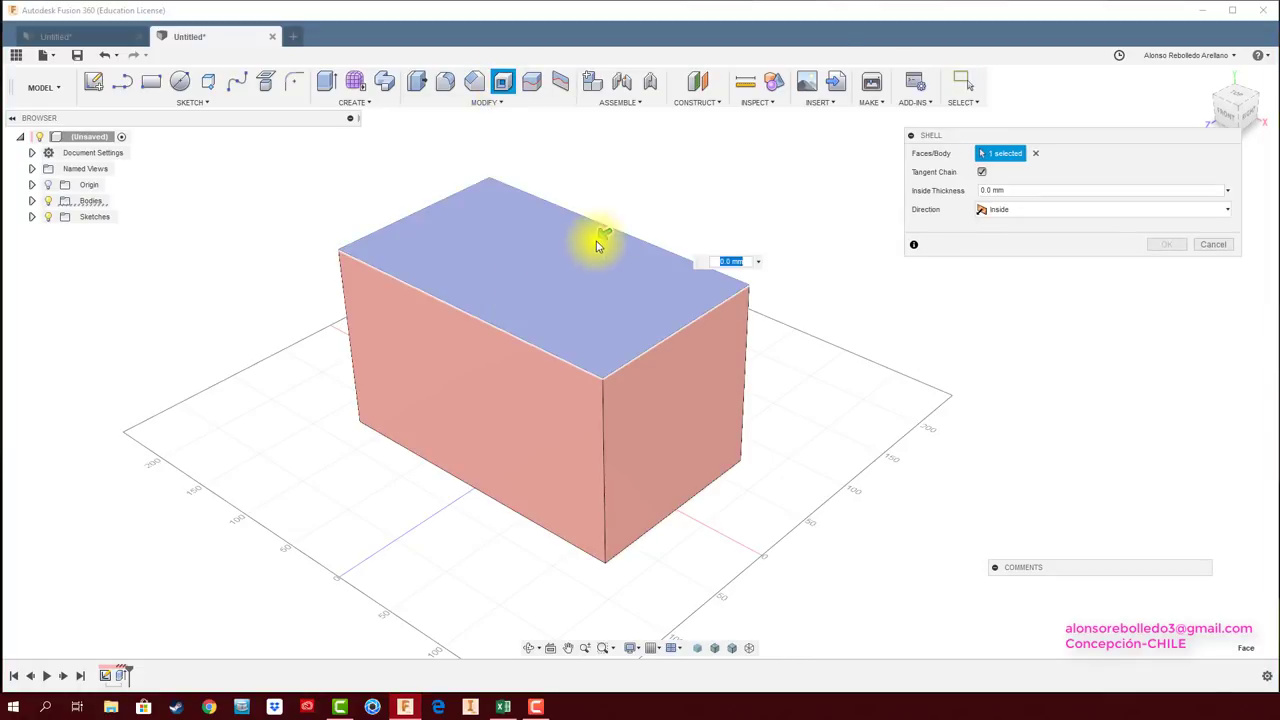
text(10.2)
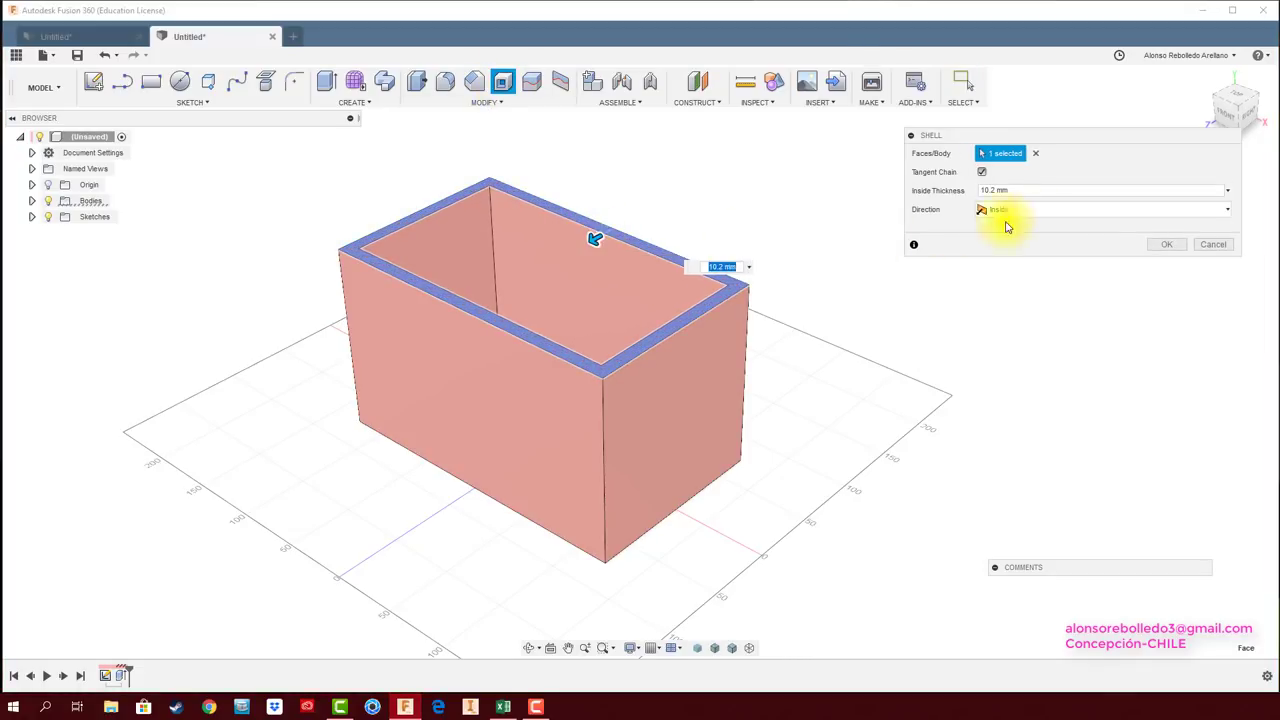
click(1034, 191)
text(9)
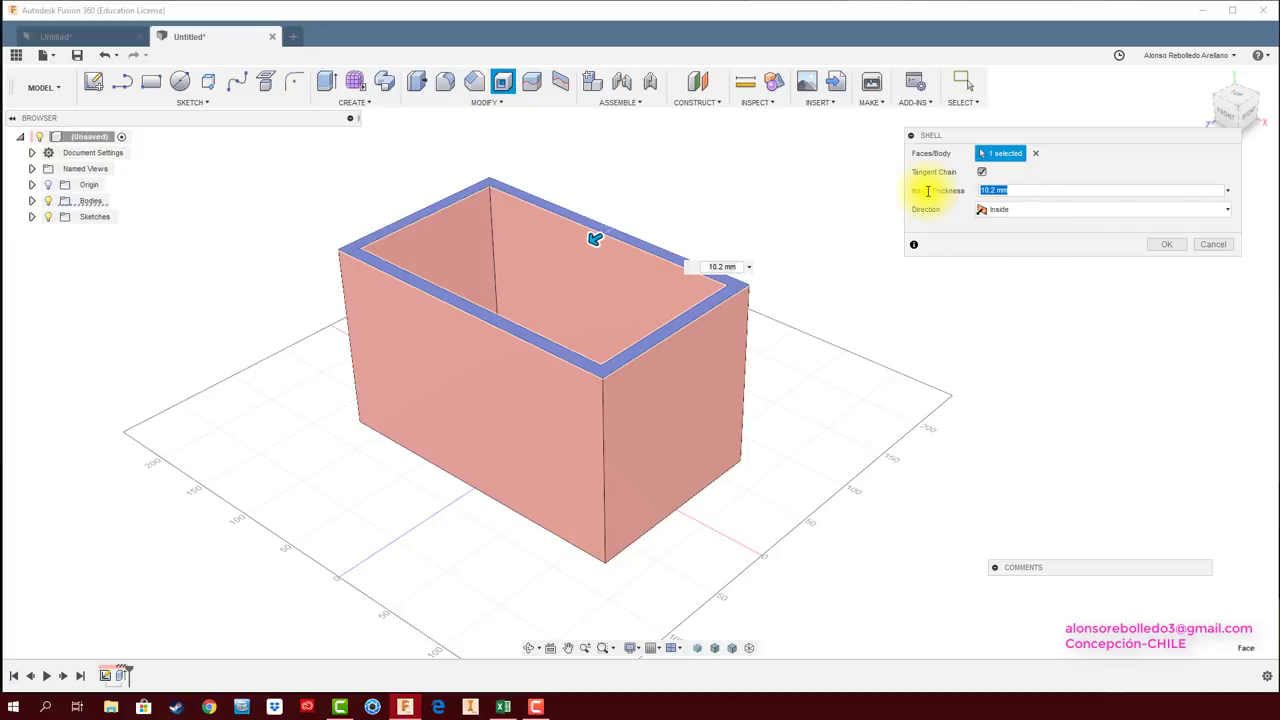
click(1167, 246)
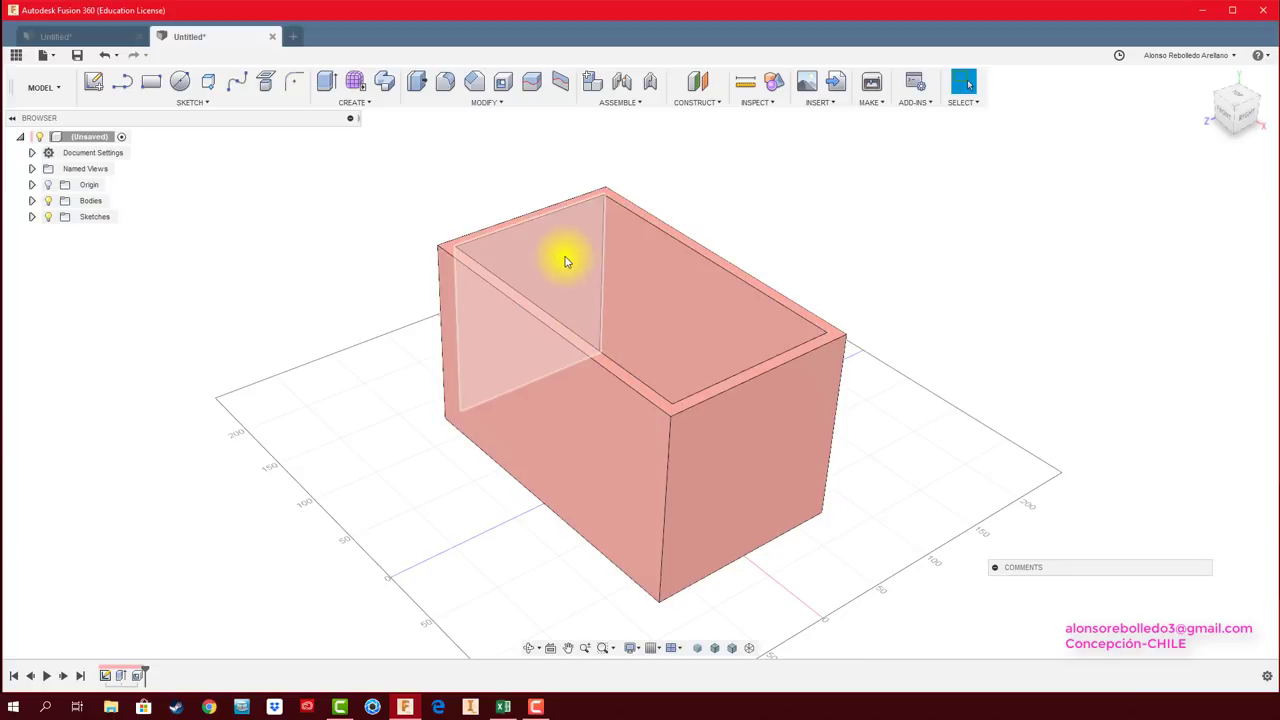
Return to the home view and expand the Bodies folder to reveal Body1.
mouse_move(754, 443)
shift+middle_down()
mouse_move(663, 394)
mouse_move(588, 425)
shift+middle_up()
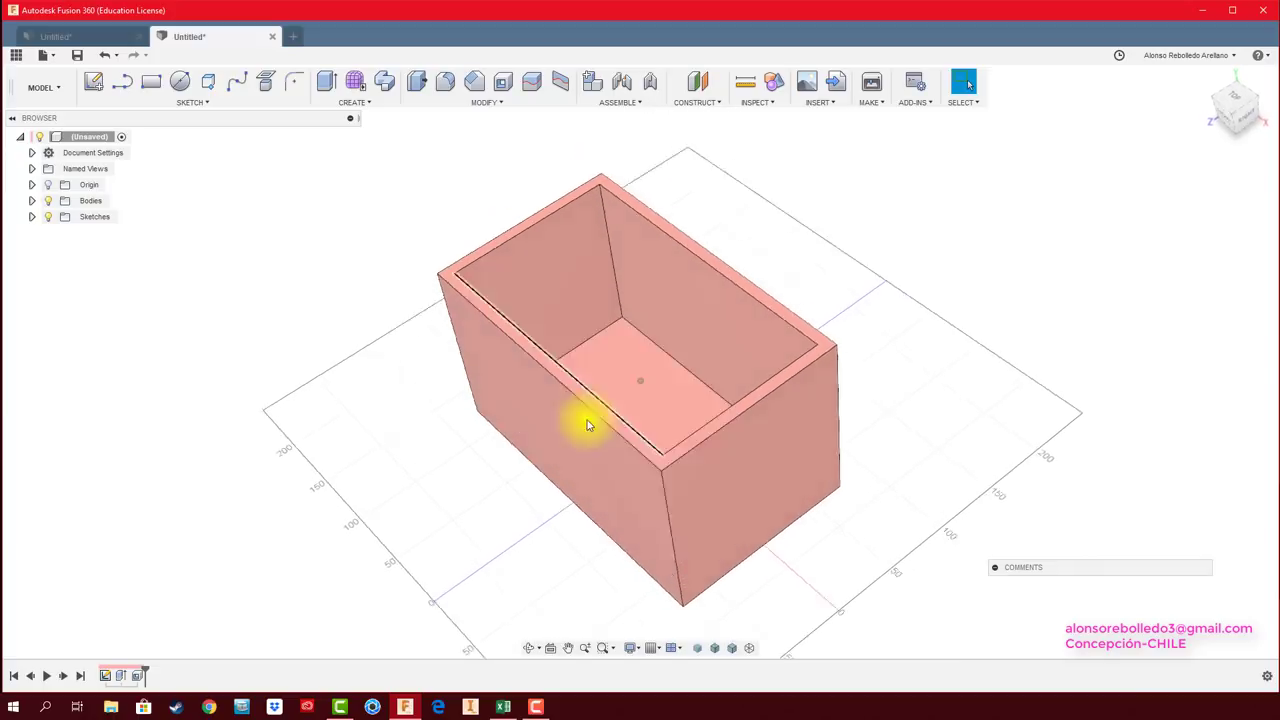
key(F6)
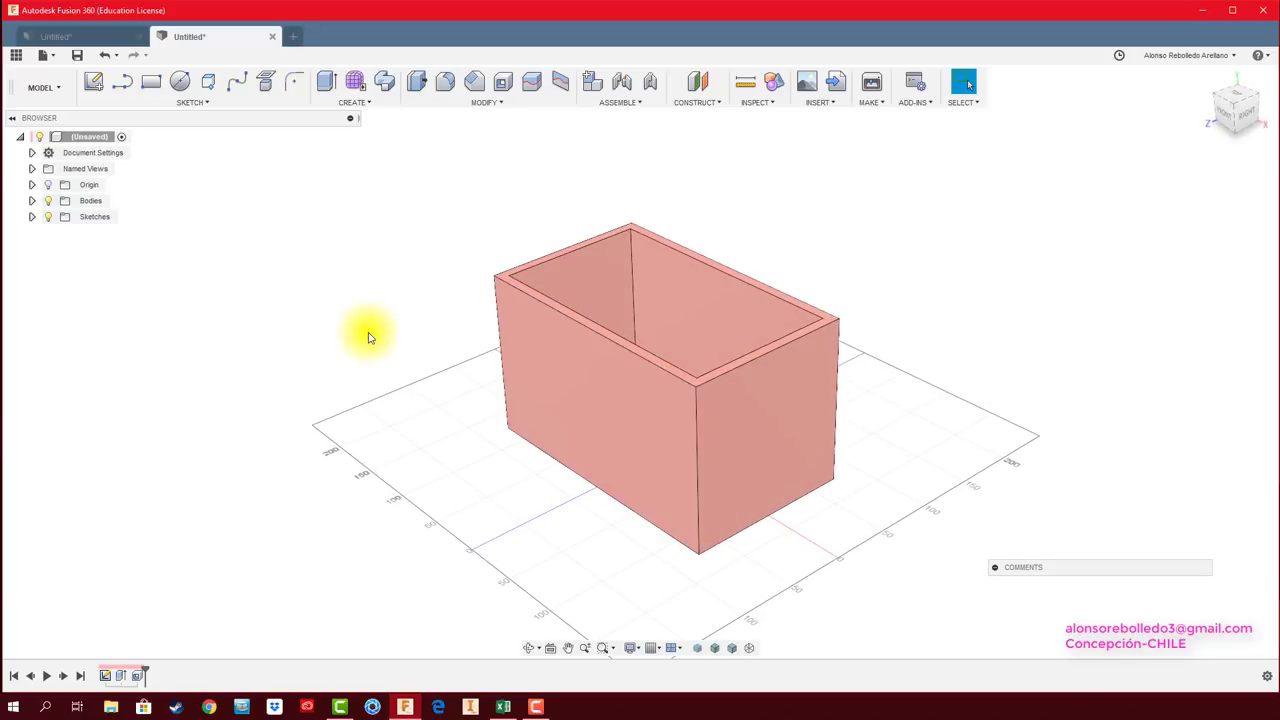
click(32, 201)
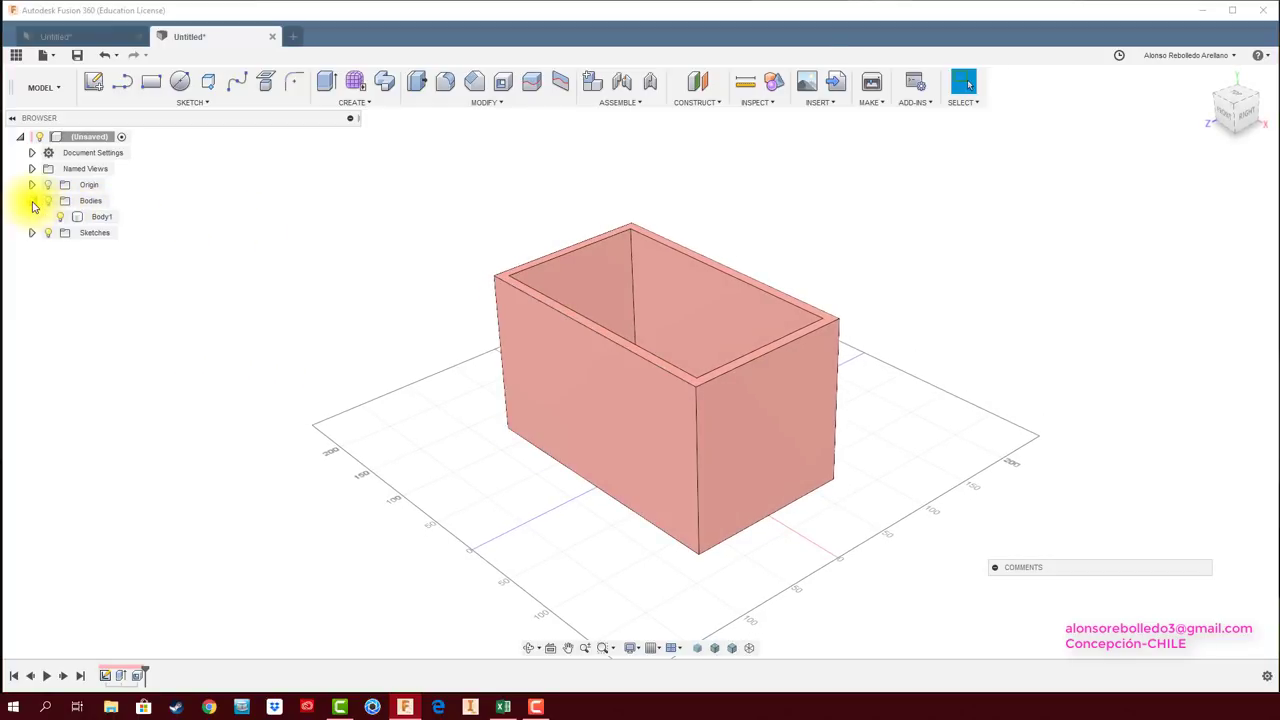
double_click(98, 220)
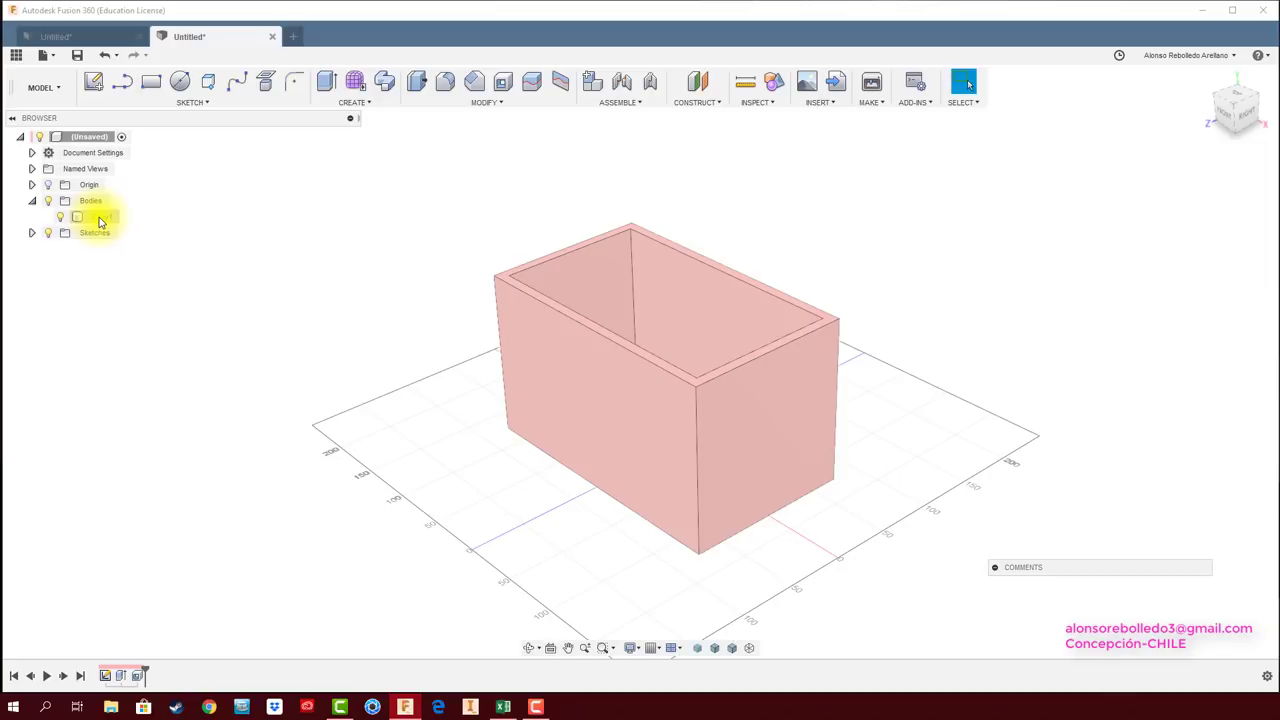
middle_drag(334, 280, 329, 279)
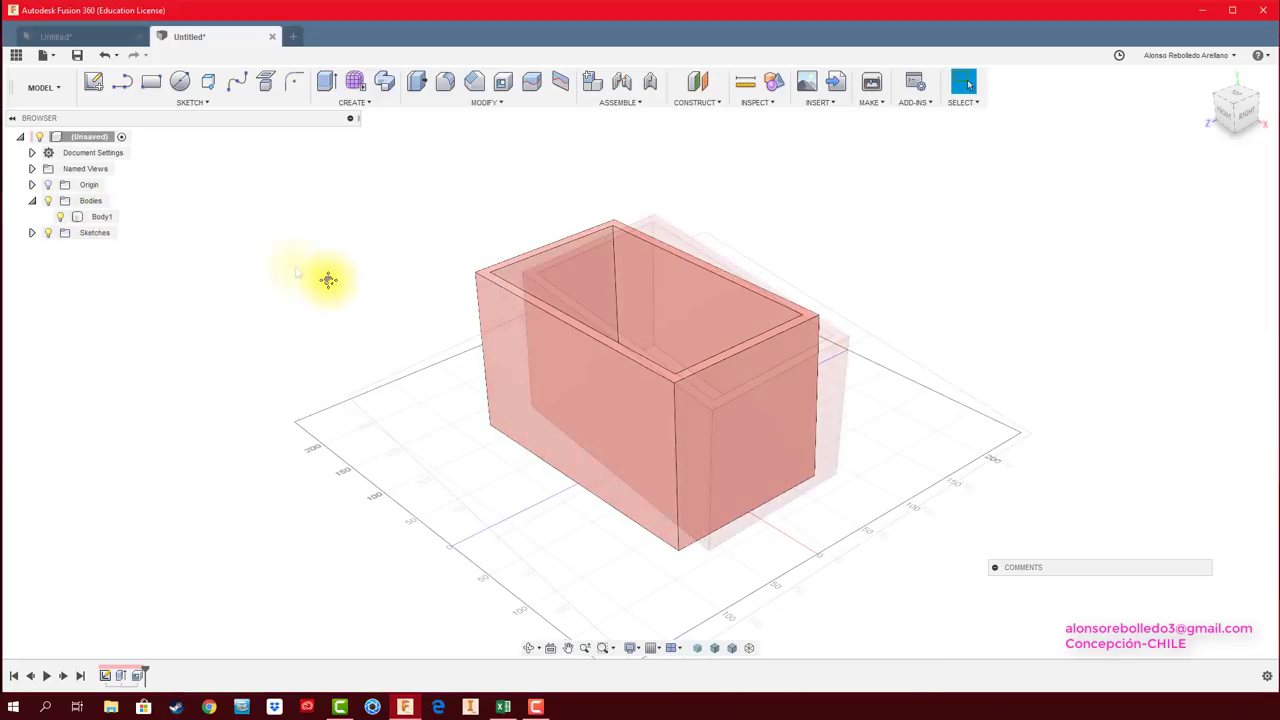
shift+middle_drag(328, 280, 290, 264)
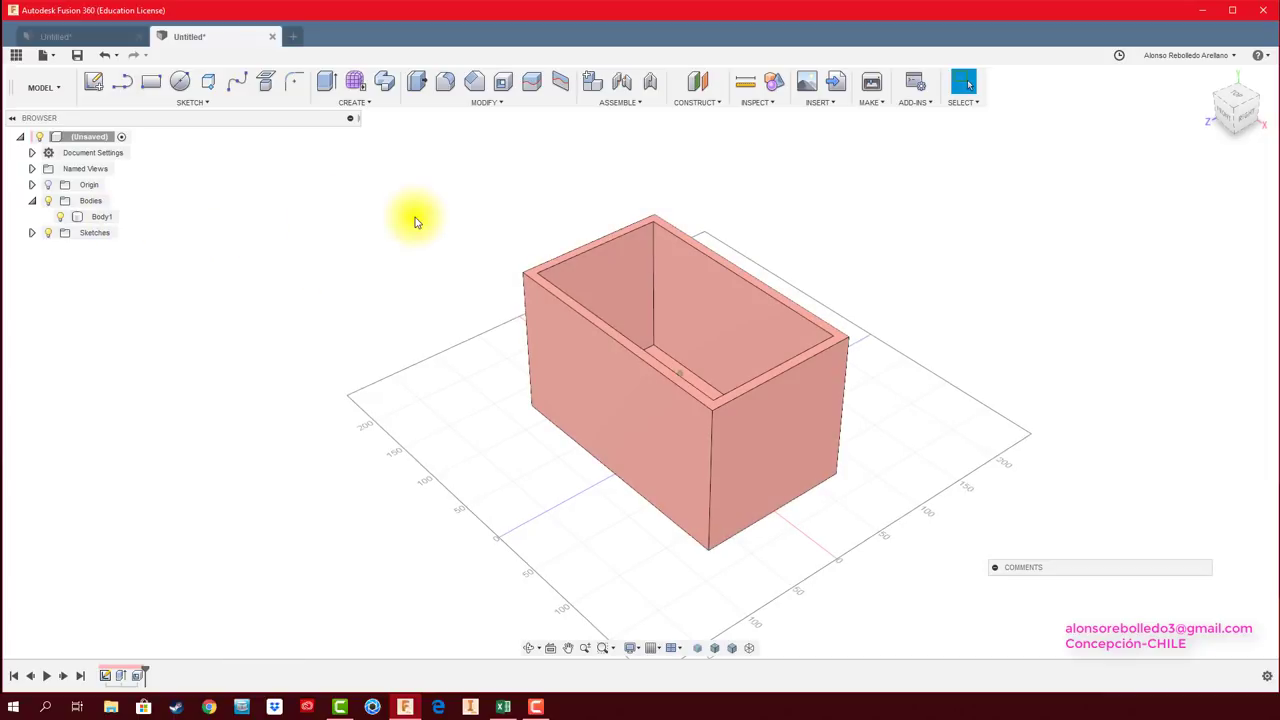
Select Body1 in the browser and orbit to look inside the open box.
click(532, 84)
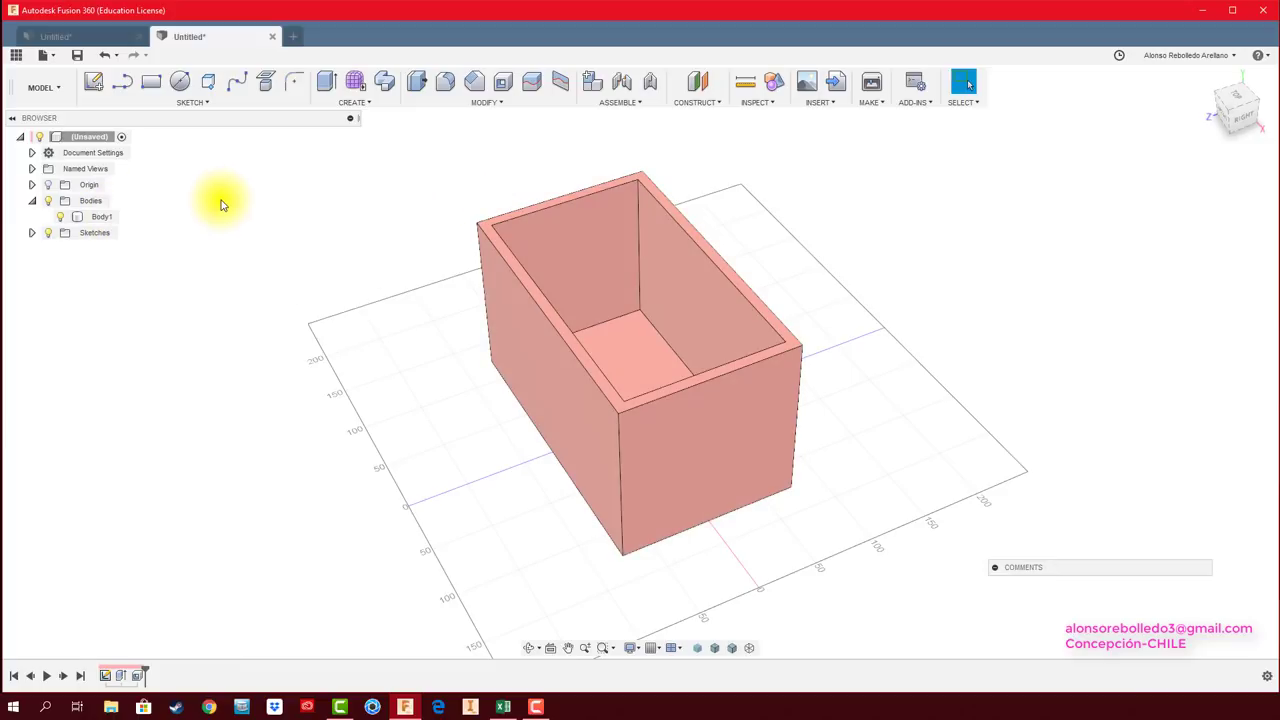
click(101, 216)
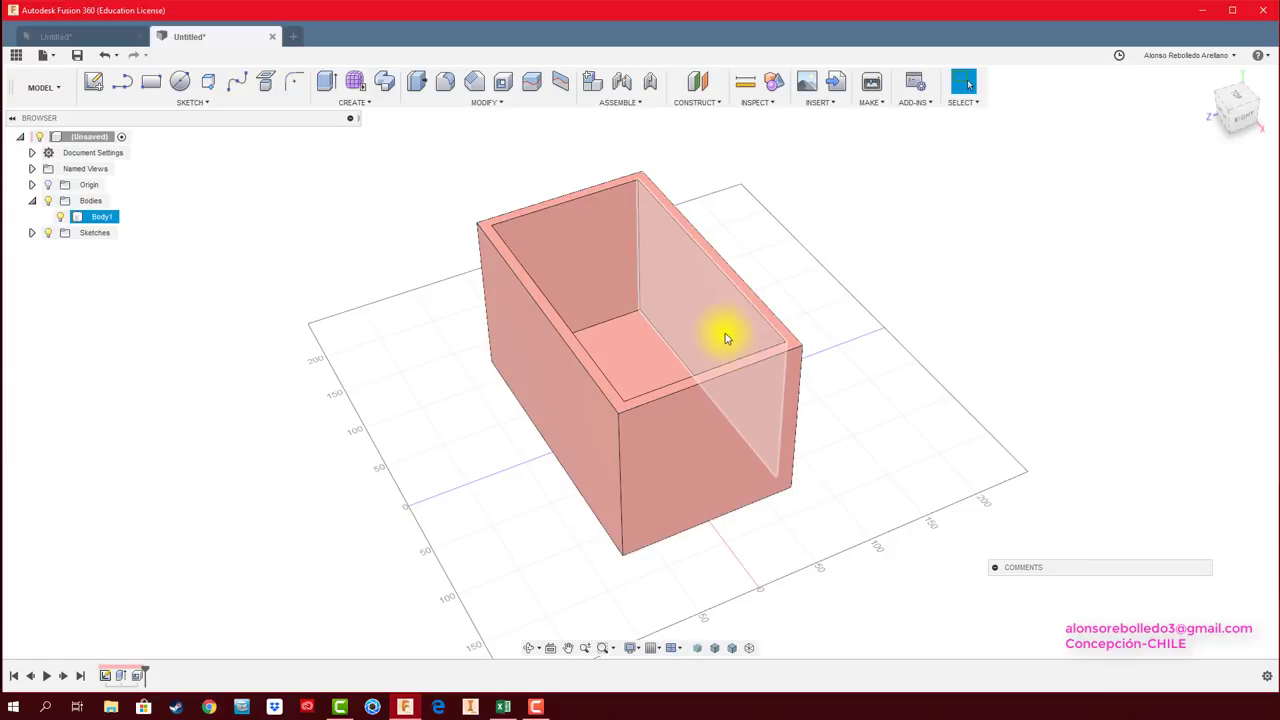
shift+middle_drag(560, 330, 338, 320)
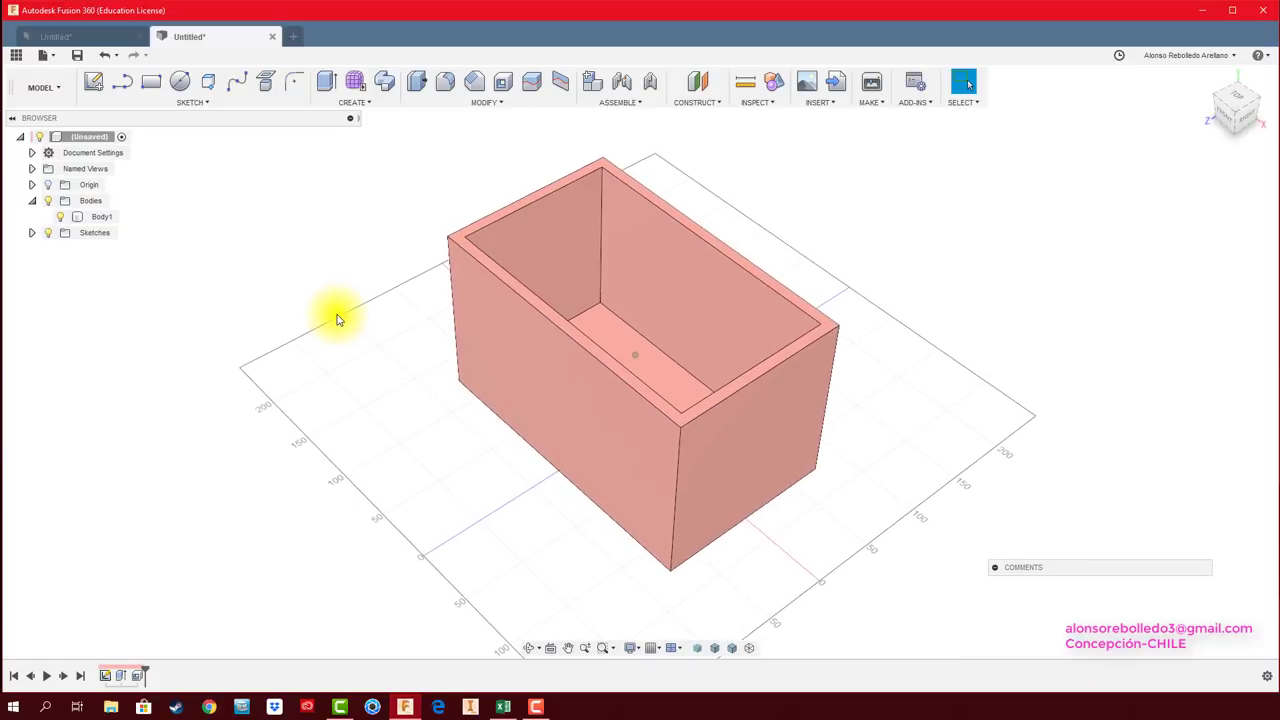
scroll(338, 320, down, 2)
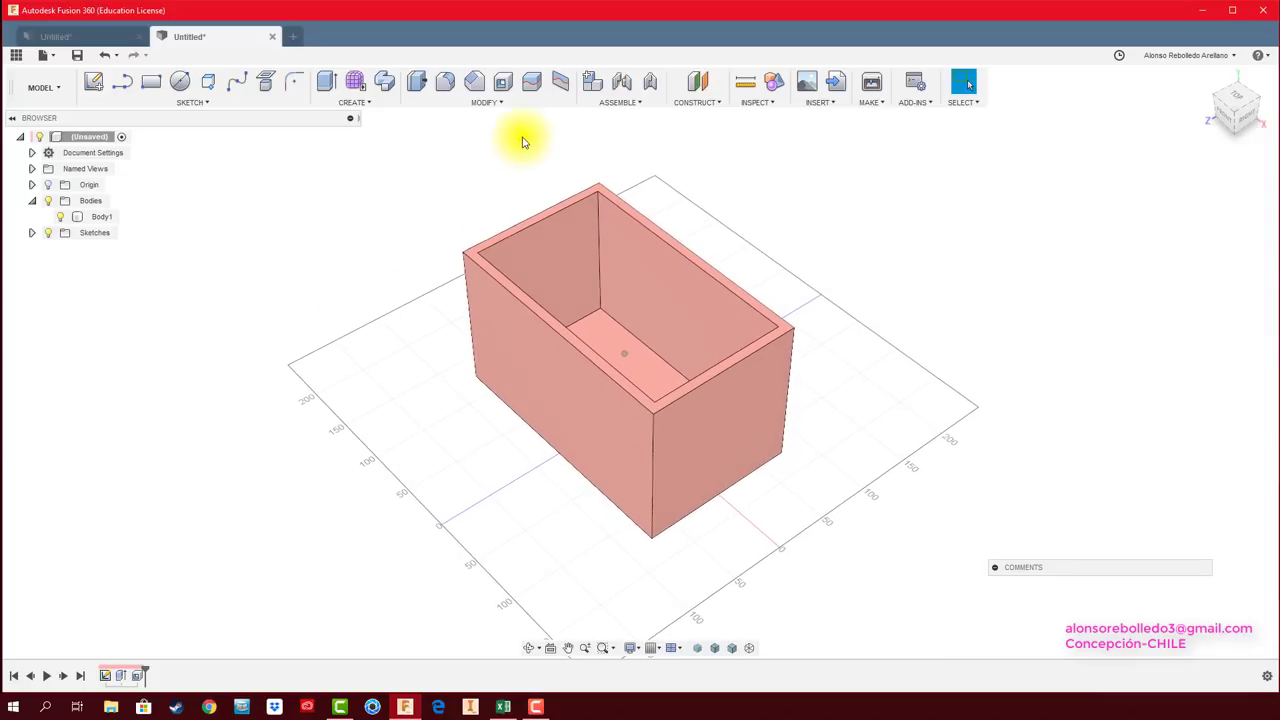
Split the box body along the back wall's inner face, creating Body1 and Body2.
click(533, 85)
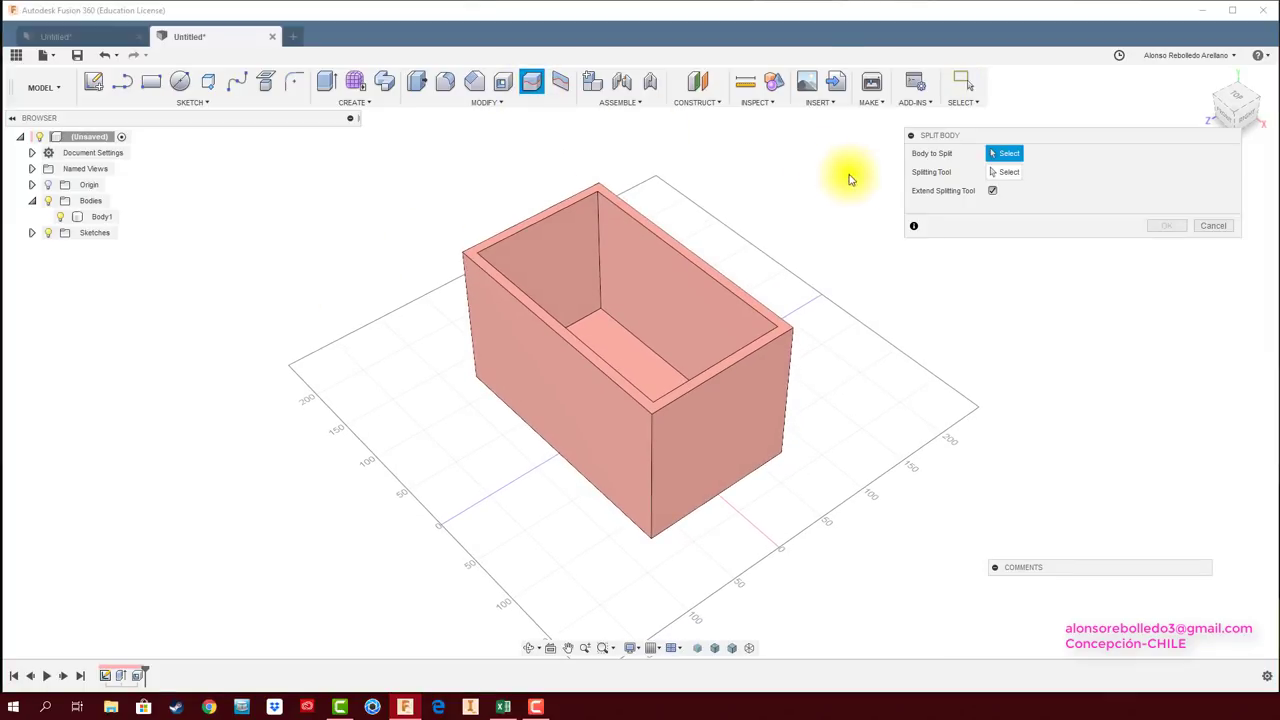
click(727, 317)
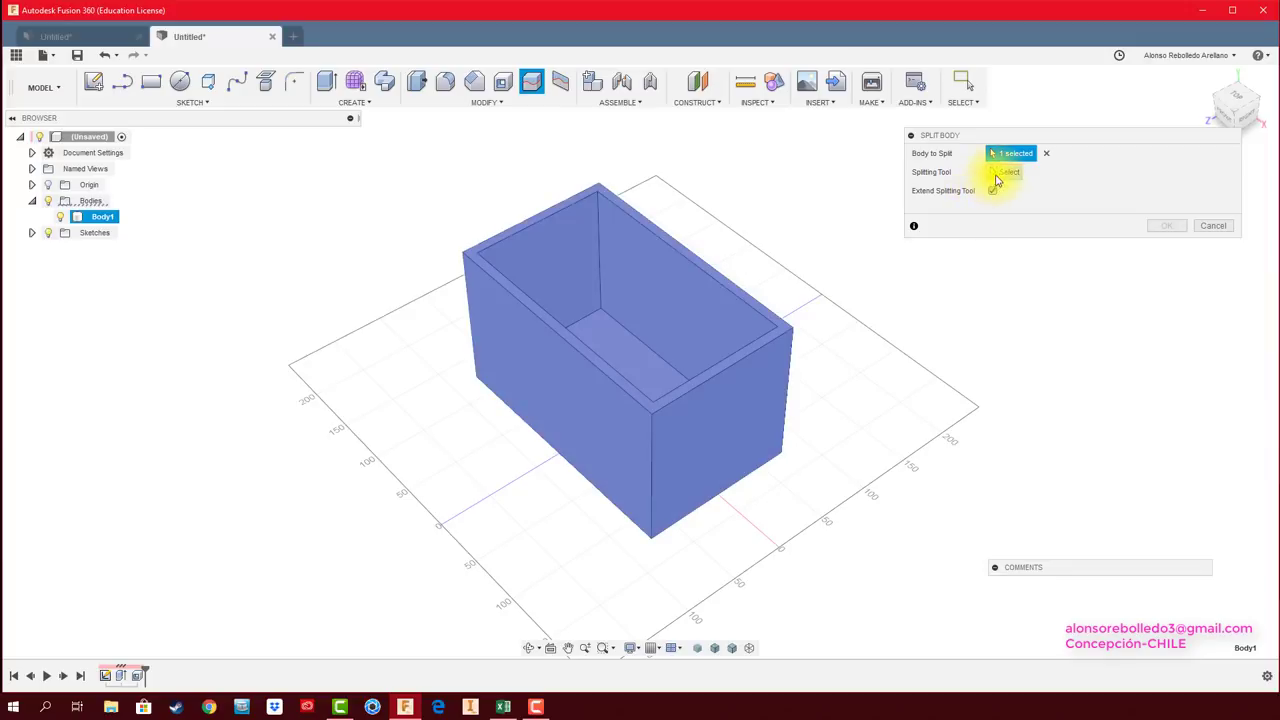
click(665, 289)
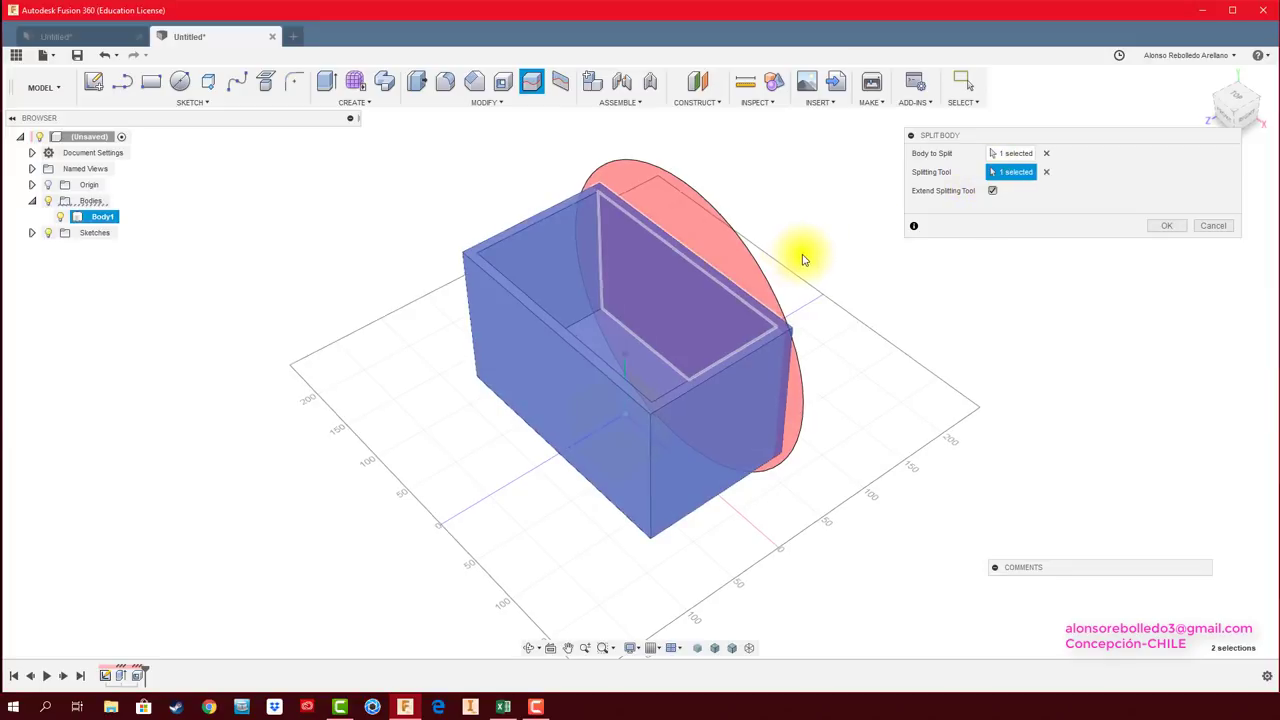
mouse_move(803, 257)
shift+middle_down()
mouse_move(843, 508)
mouse_move(880, 430)
shift+middle_up()
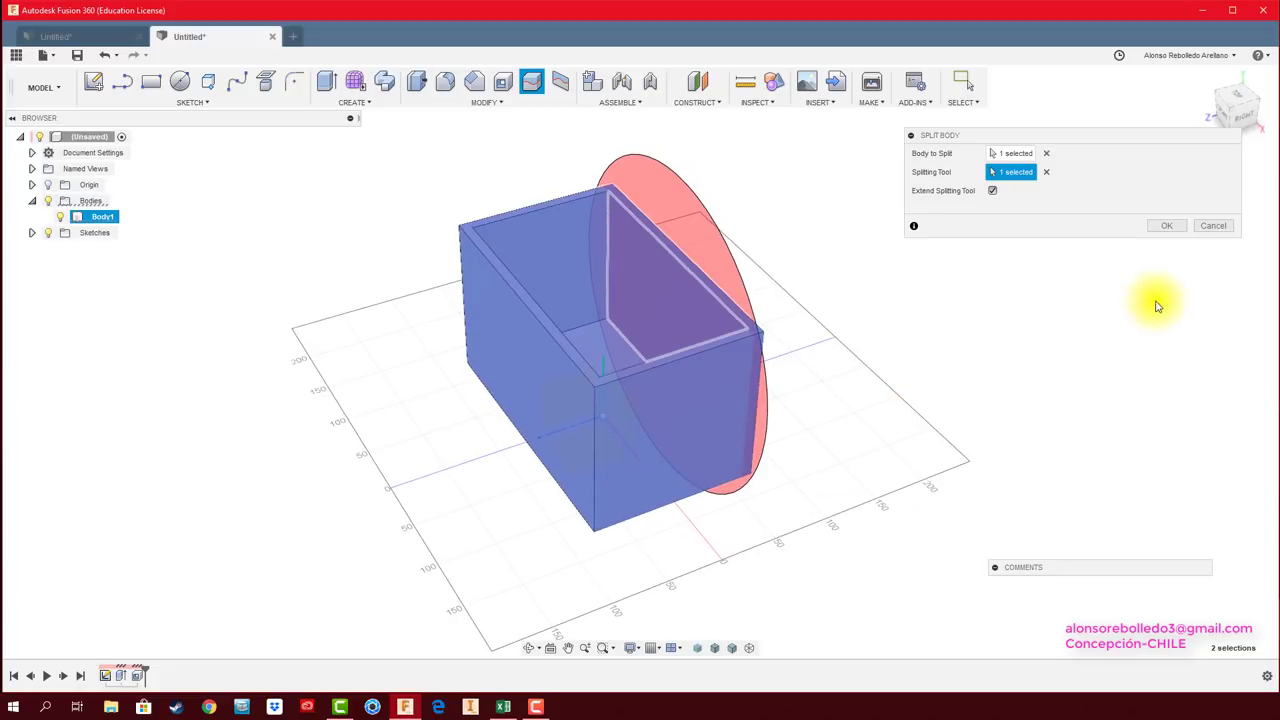
click(1165, 227)
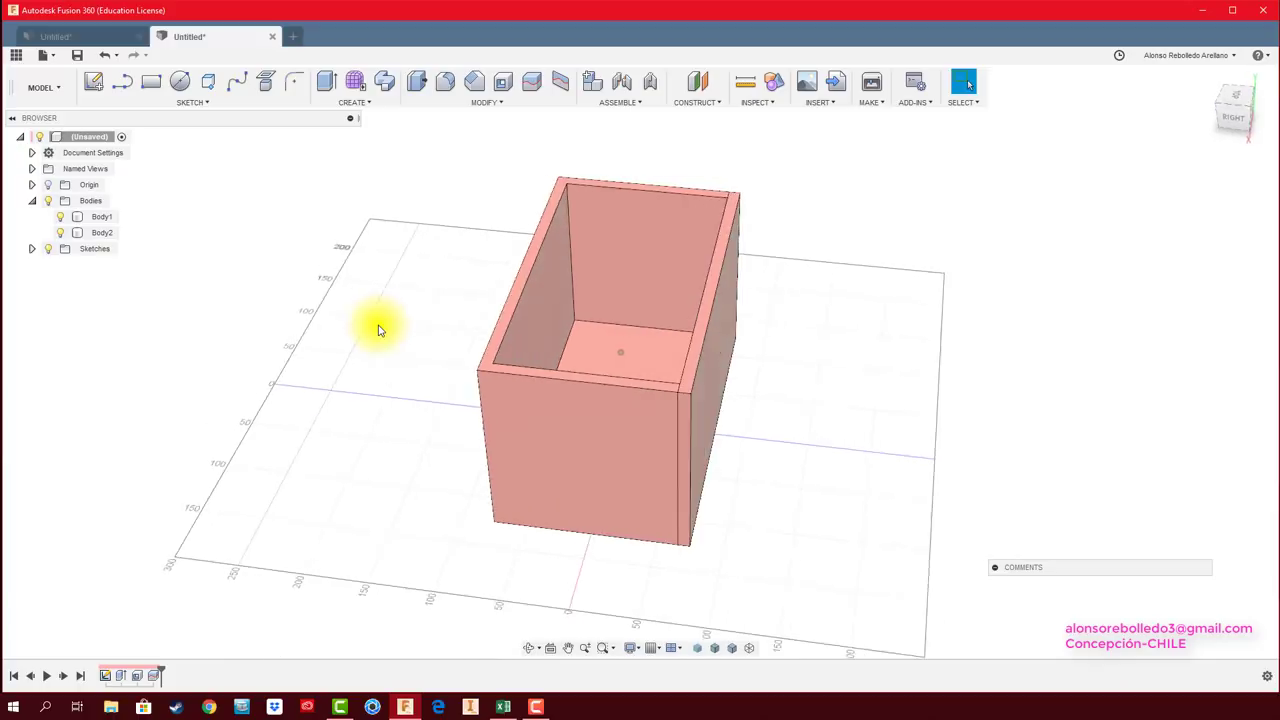
Split the remaining box body along the front wall face to separate the front wall.
click(531, 83)
click(587, 271)
click(1003, 172)
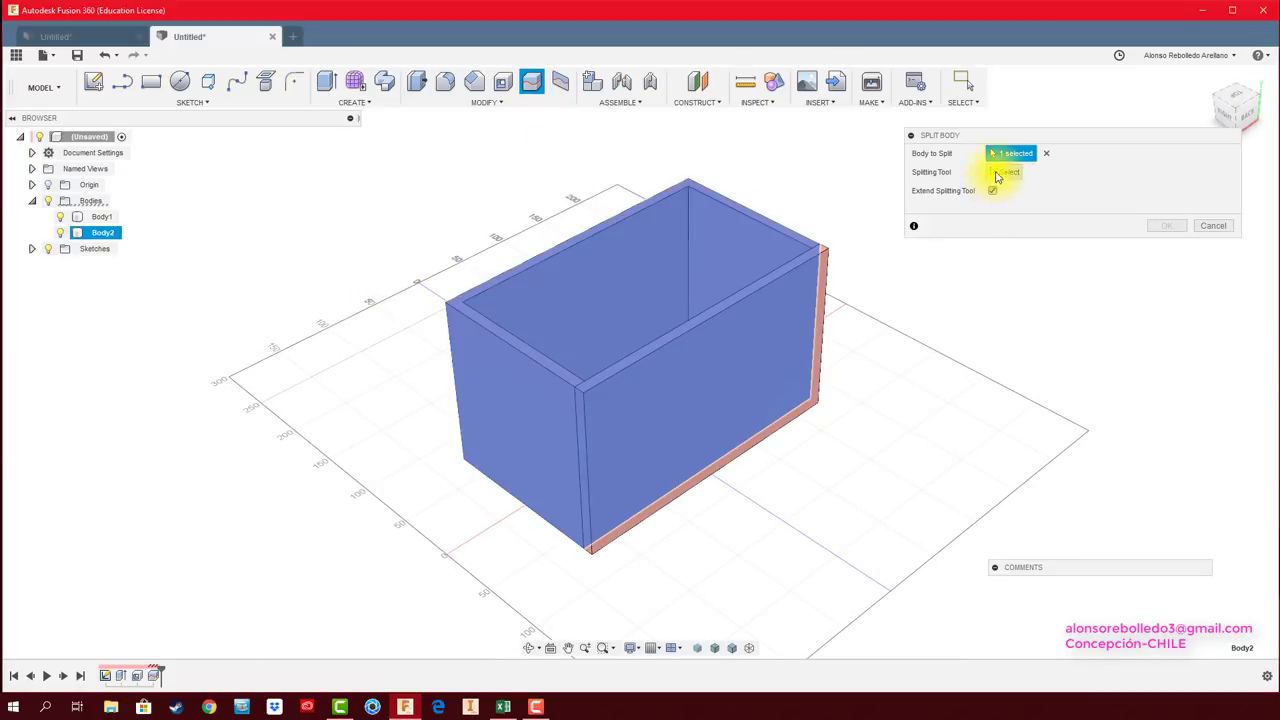
click(592, 271)
click(1162, 226)
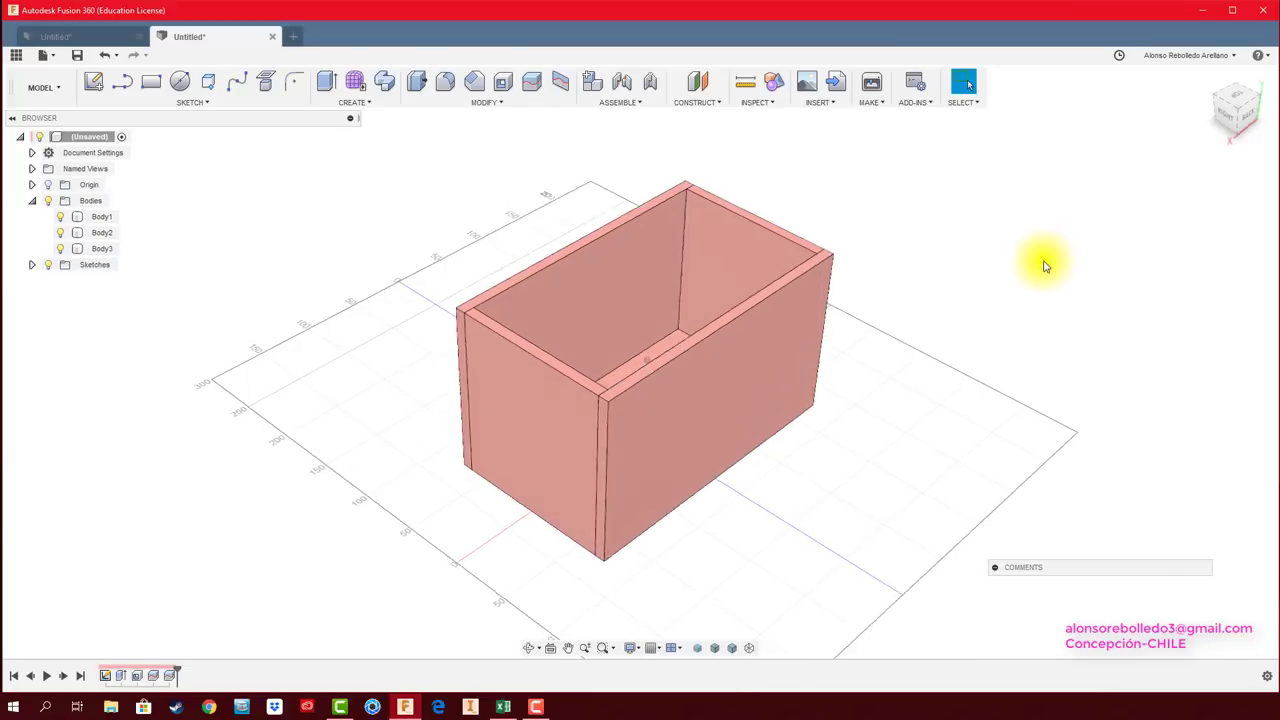
mouse_move(1043, 263)
shift+middle_down()
mouse_move(614, 409)
mouse_move(306, 360)
shift+middle_up()
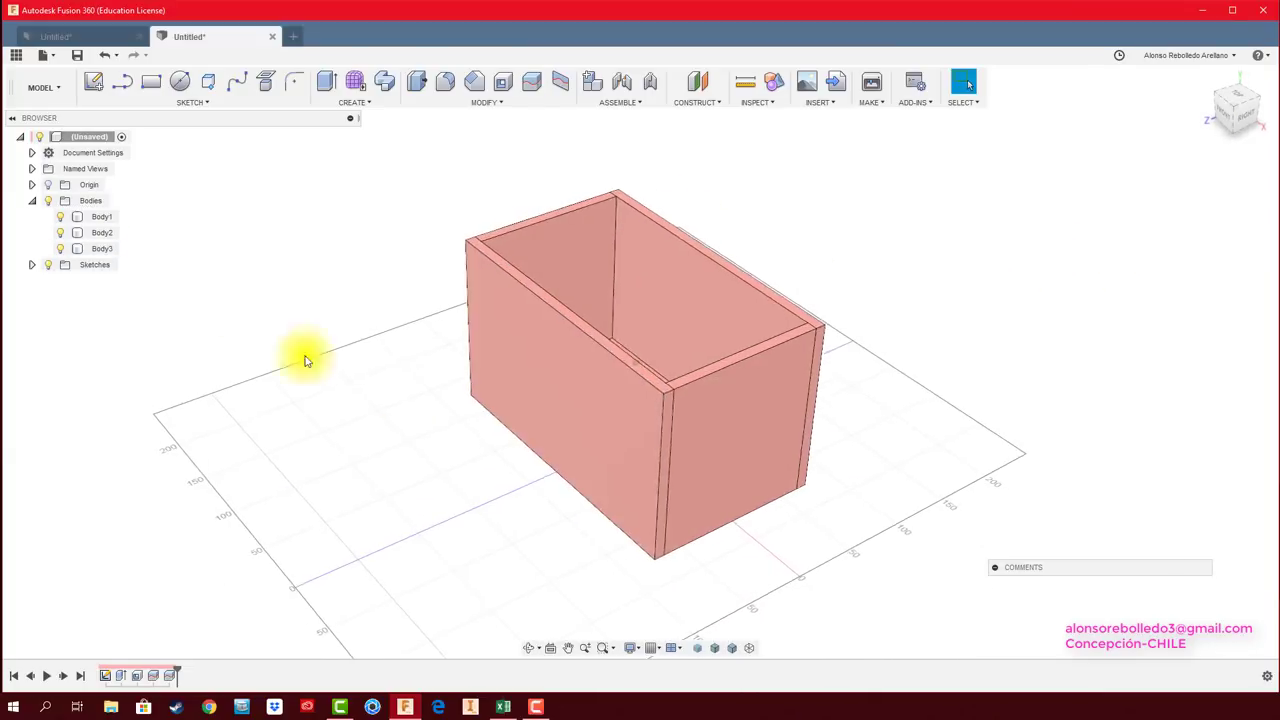
Hide the front and back wall bodies to expose the floor and side walls.
click(85, 234)
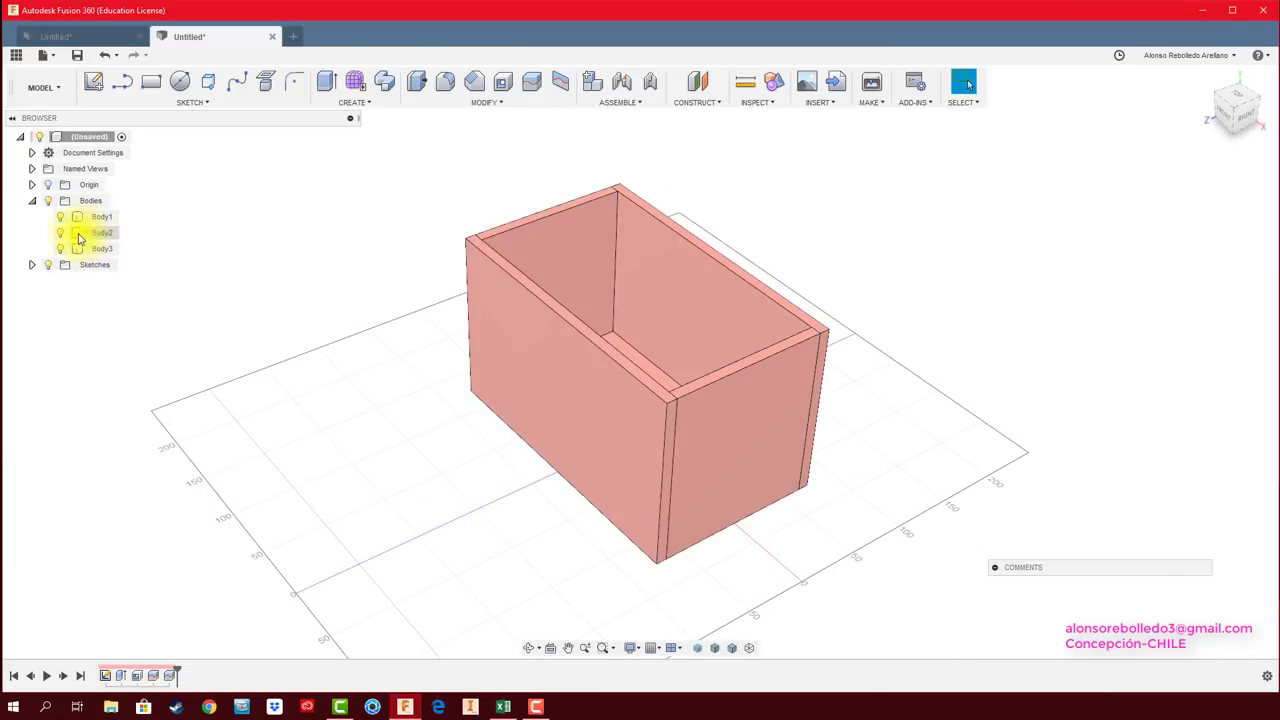
click(60, 232)
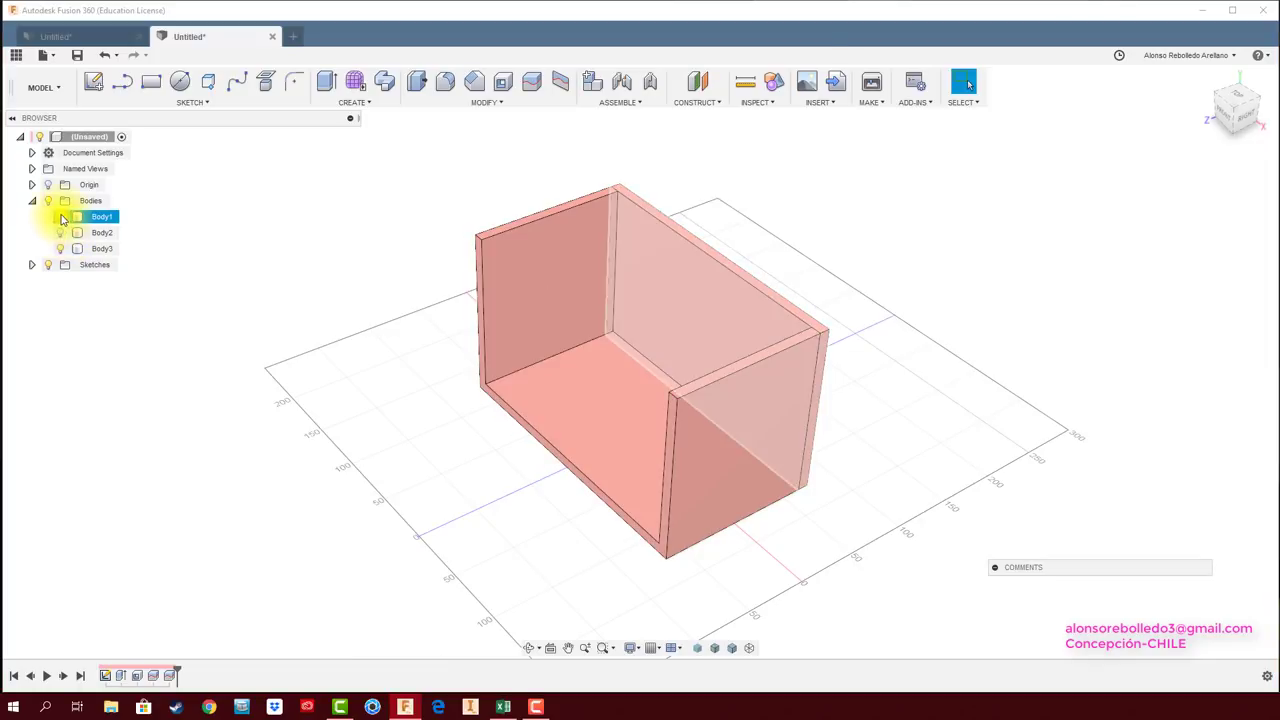
click(60, 216)
shift+middle_drag(286, 348, 266, 340)
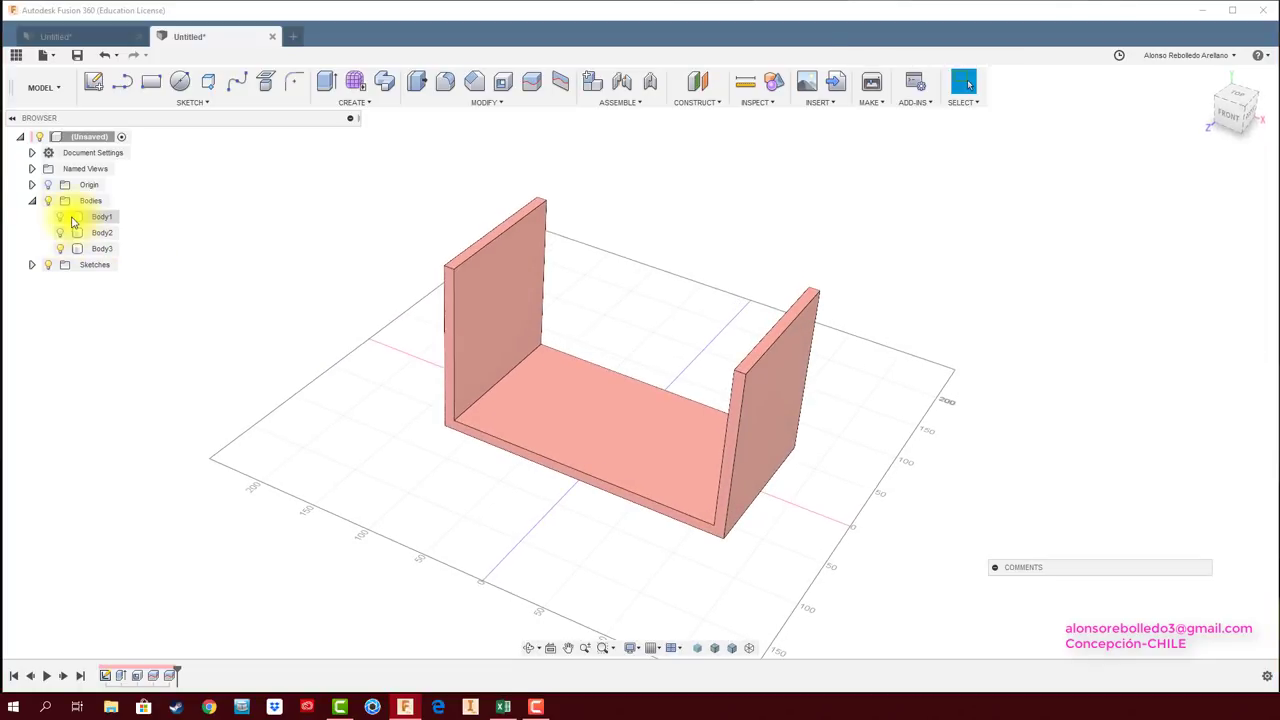
mouse_move(230, 288)
shift+middle_down()
mouse_move(277, 343)
mouse_move(286, 323)
mouse_move(363, 277)
shift+middle_up()
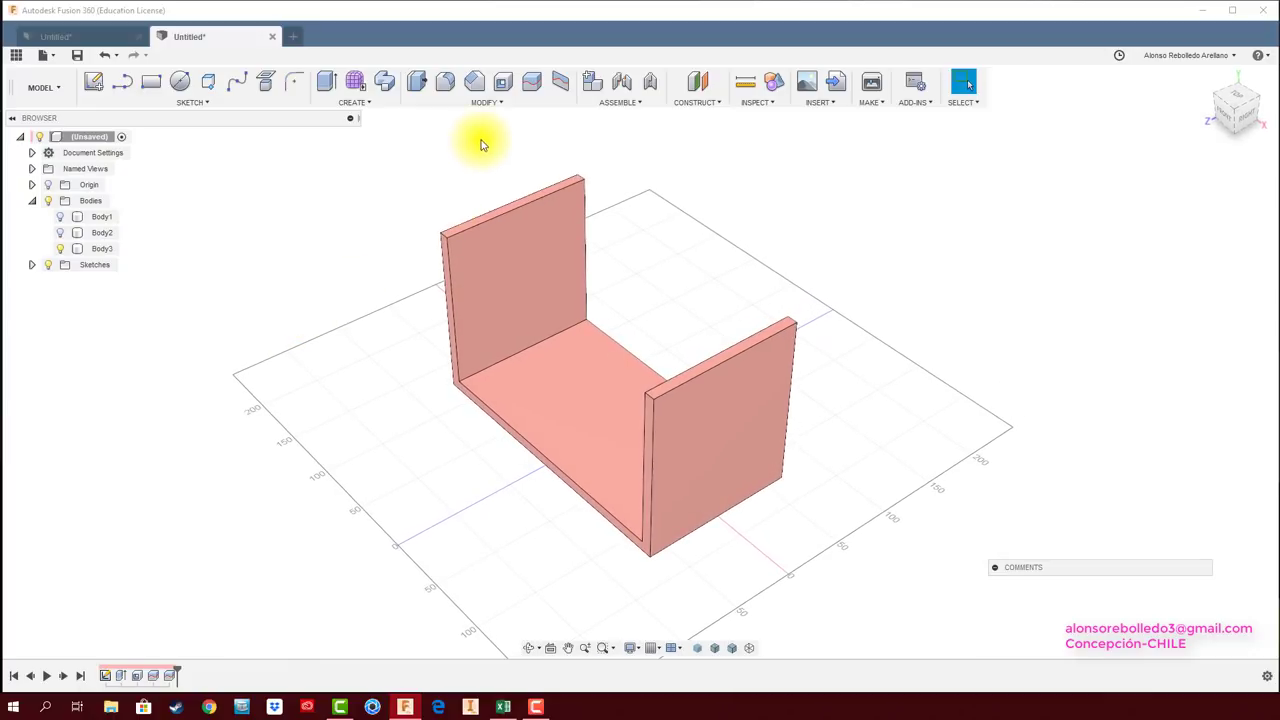
Split the U-shaped remainder along the left wall face.
click(531, 85)
click(565, 215)
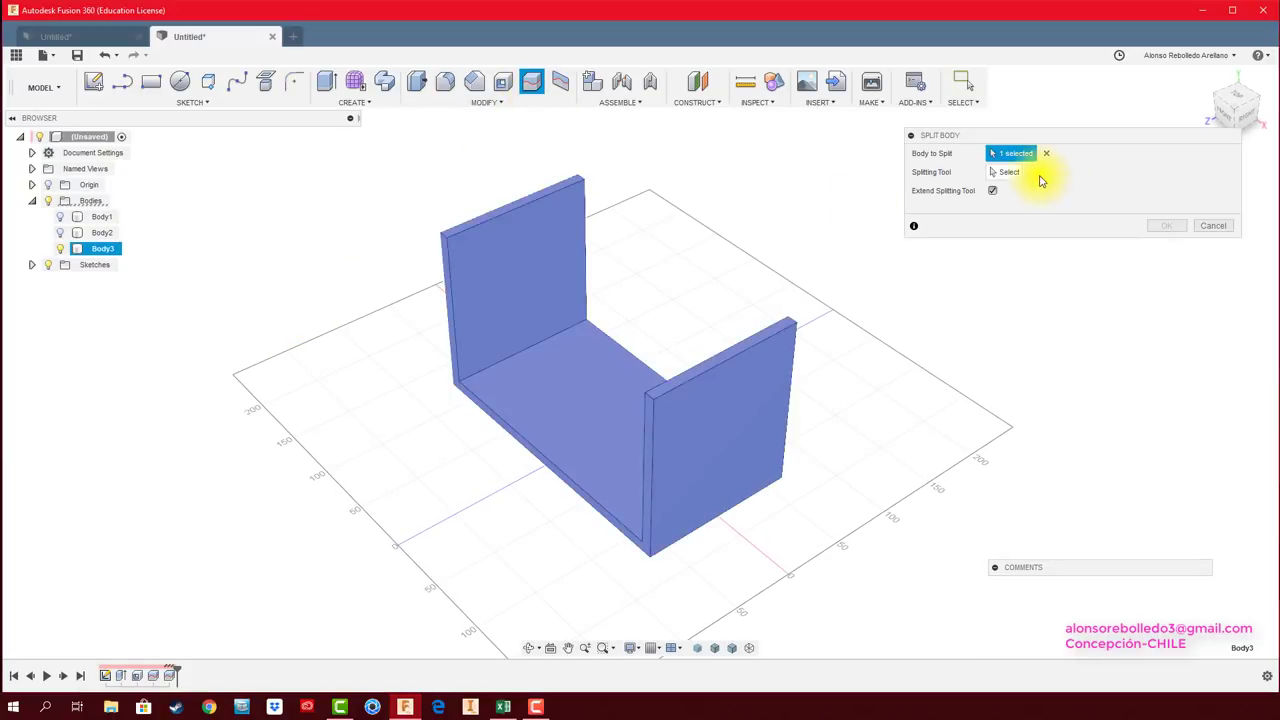
click(537, 271)
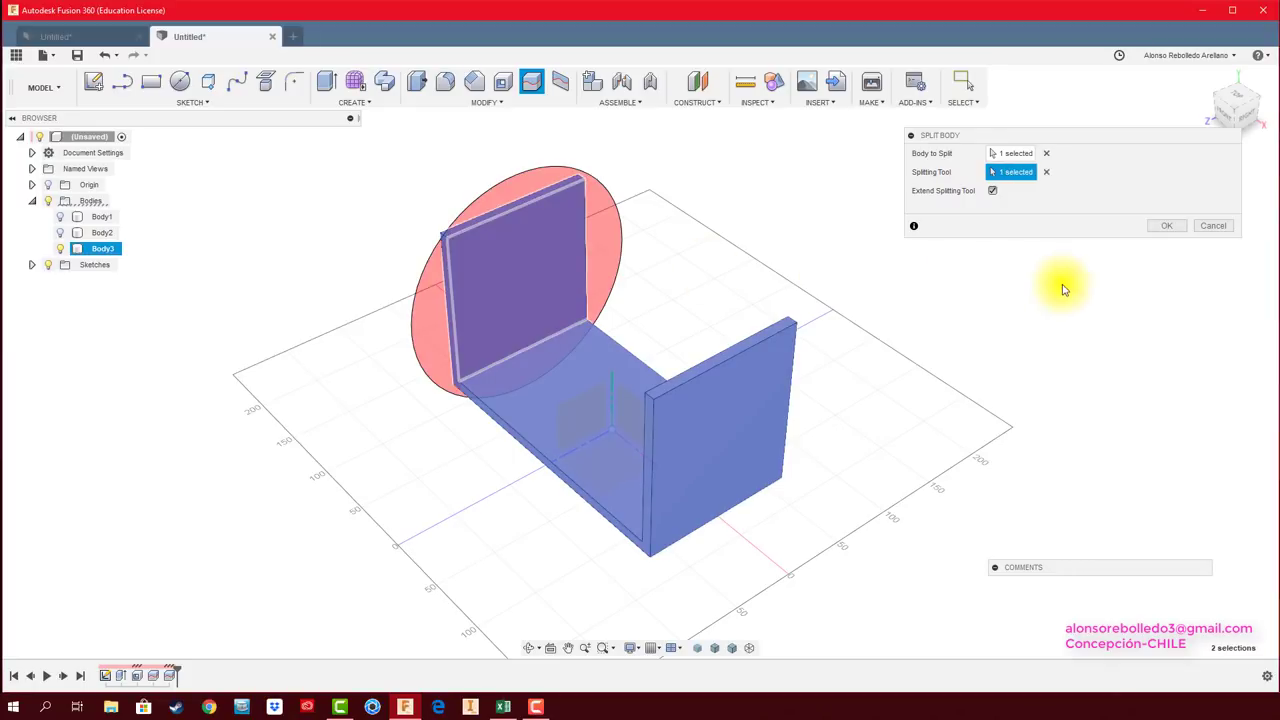
click(1165, 230)
mouse_move(1080, 266)
shift+middle_down()
mouse_move(908, 260)
mouse_move(531, 166)
shift+middle_up()
Split off the right wall, leaving five bodies, and show the front wall again.
click(531, 82)
click(743, 296)
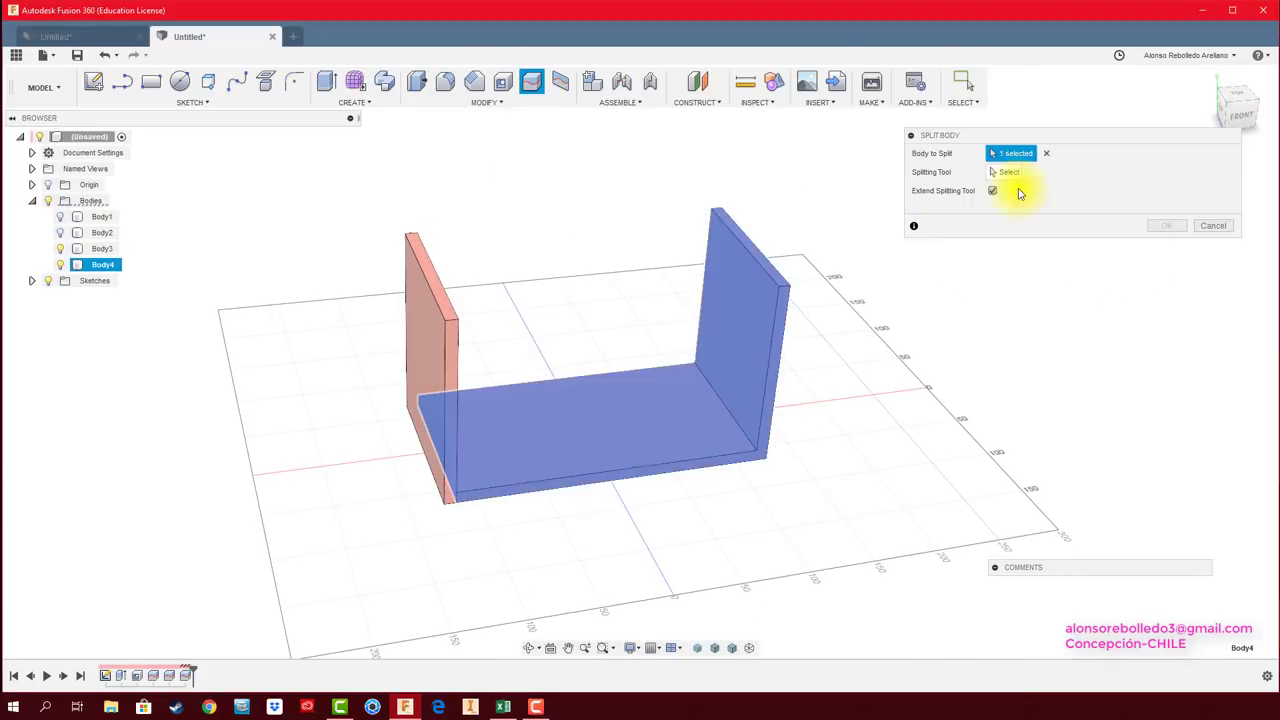
click(742, 338)
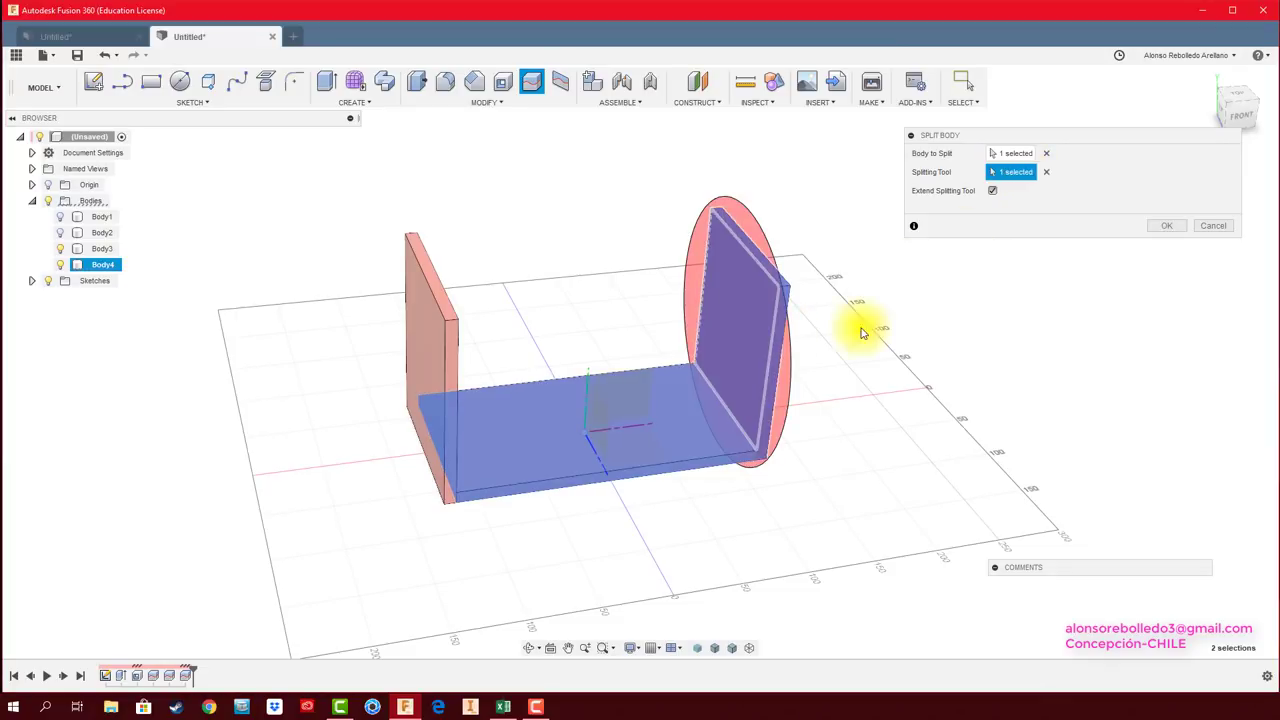
click(1166, 226)
mouse_move(1130, 262)
shift+middle_down()
mouse_move(149, 286)
mouse_move(123, 229)
shift+middle_up()
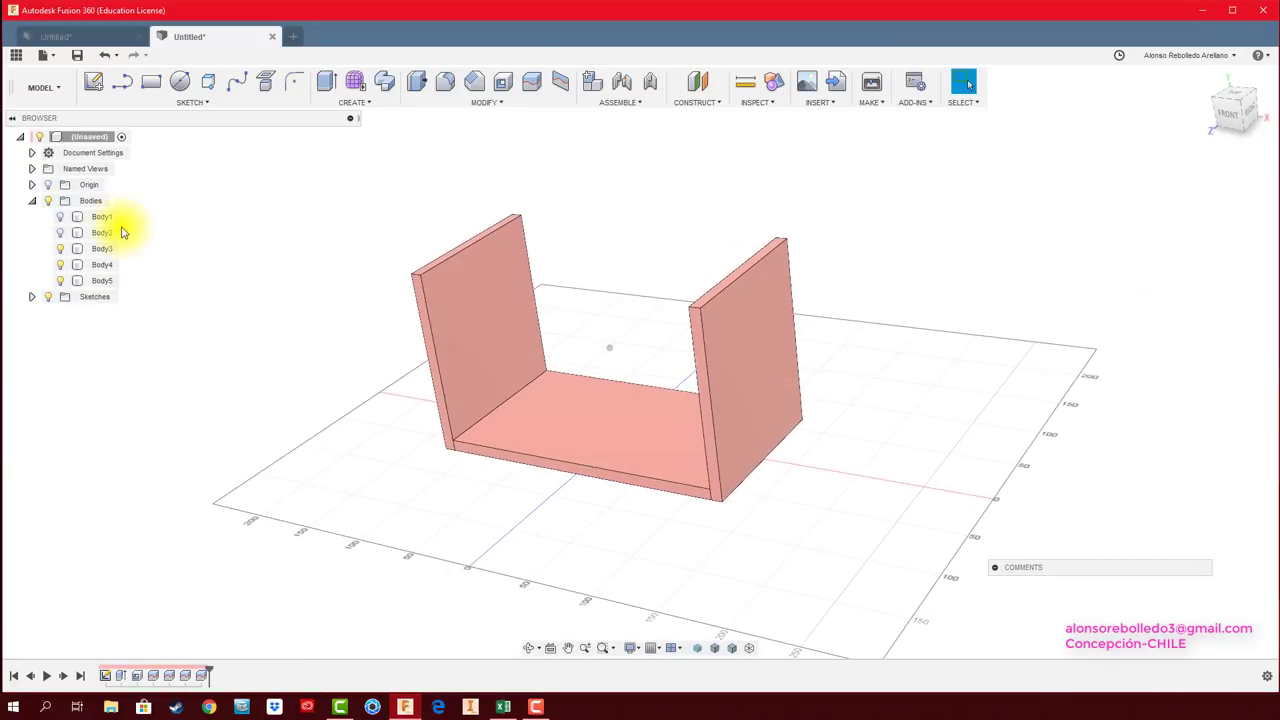
click(60, 232)
Show the back wall body again and view the whole box from above.
click(60, 216)
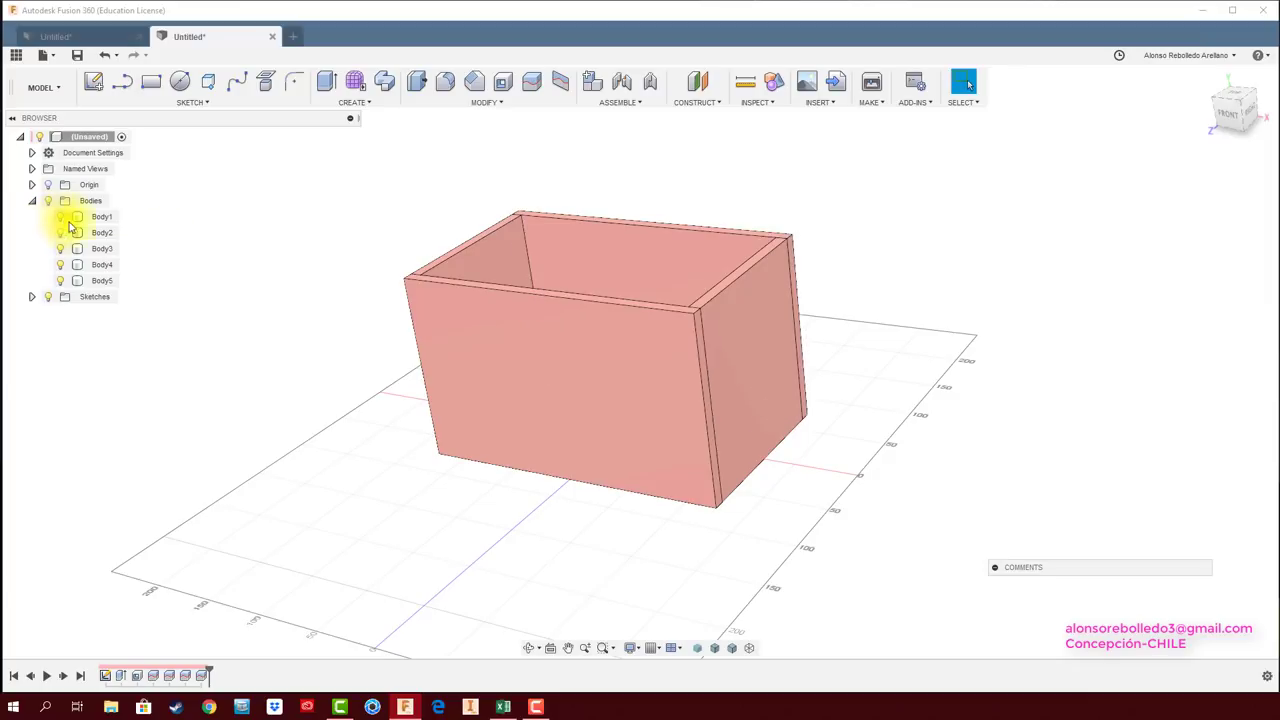
mouse_move(297, 313)
shift+middle_down()
mouse_move(209, 289)
mouse_move(102, 223)
shift+middle_up()
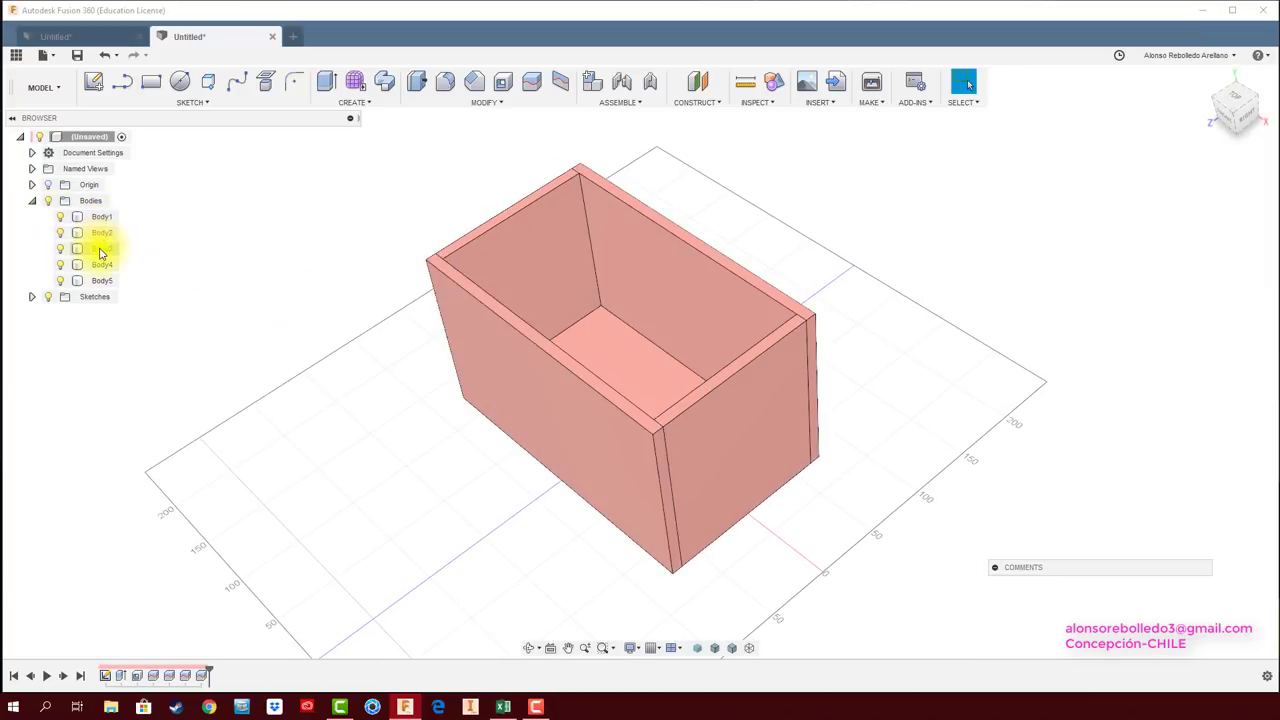
mouse_move(123, 290)
shift+middle_down()
mouse_move(153, 289)
mouse_move(140, 277)
shift+middle_up()
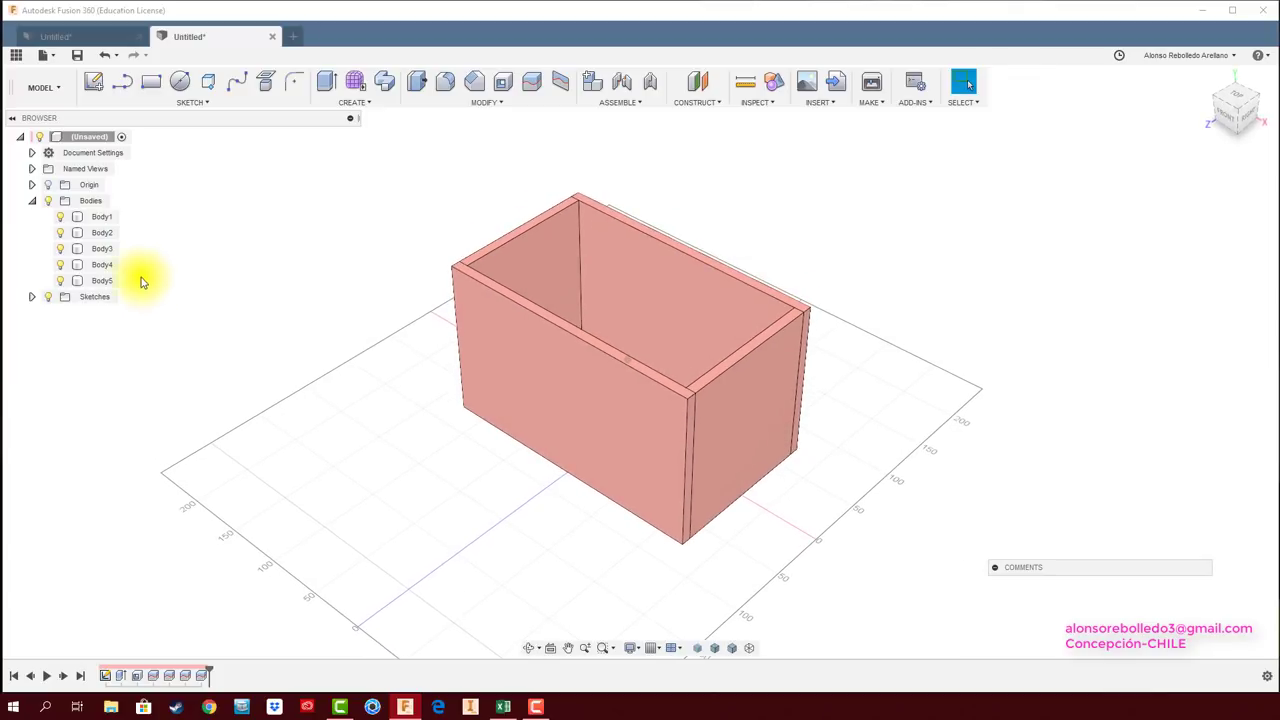
Convert Body1 through Body5 into components with Create Components from Bodies.
click(80, 221)
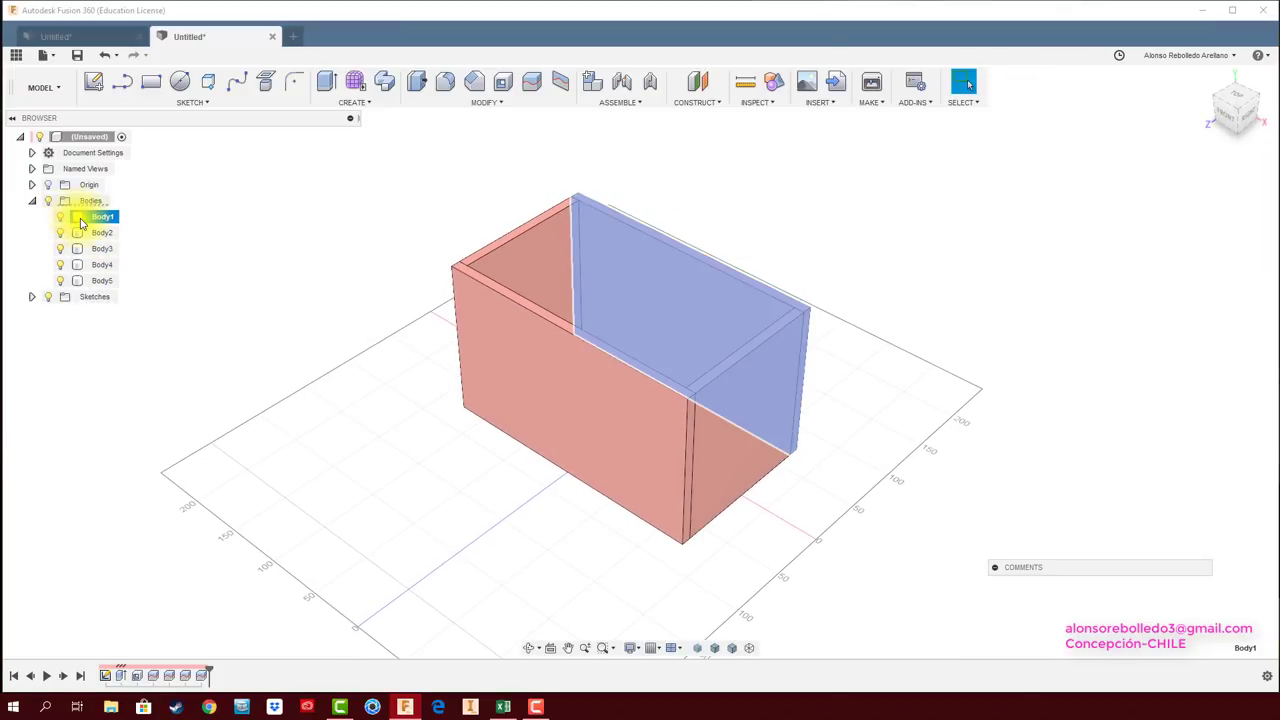
shift+click(99, 281)
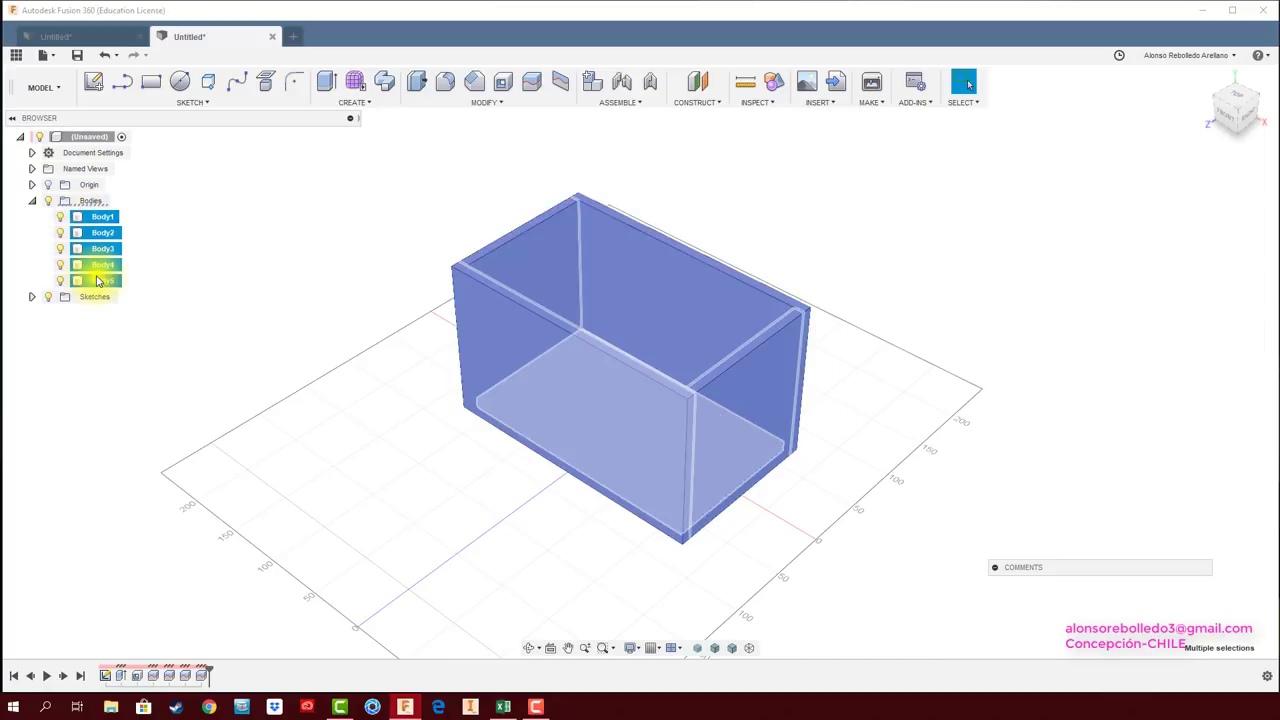
right_click(99, 281)
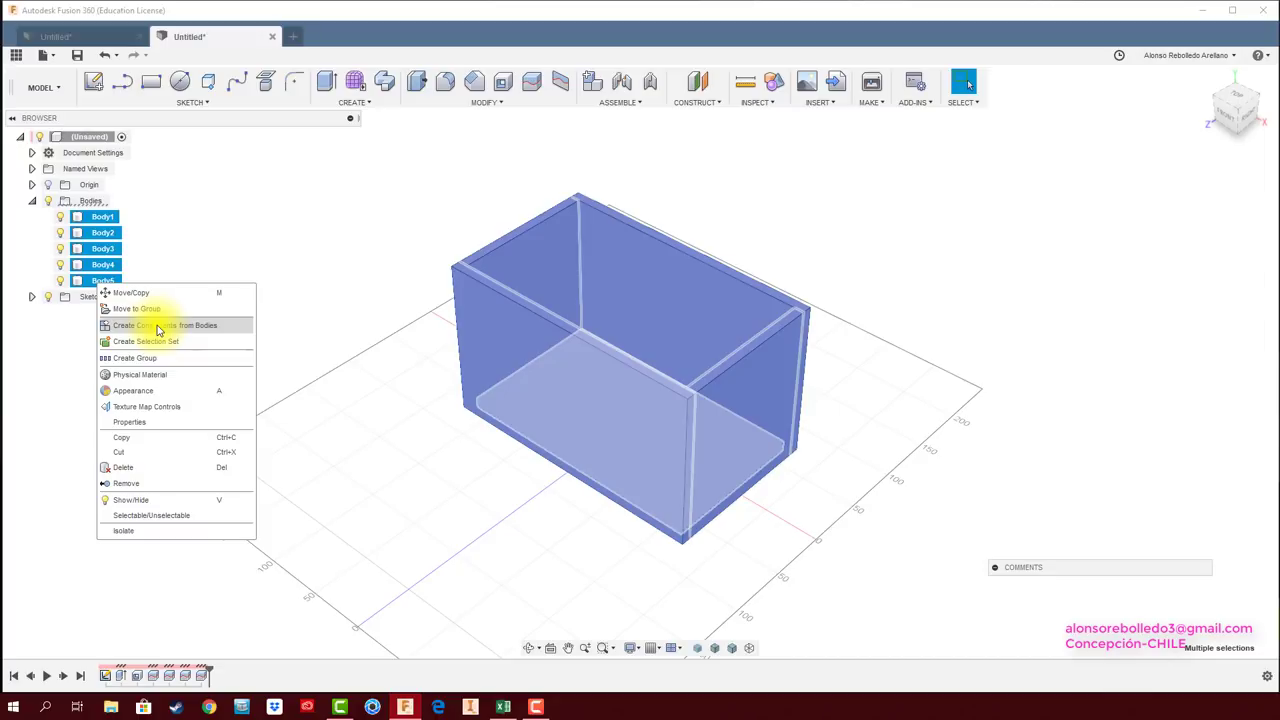
click(157, 326)
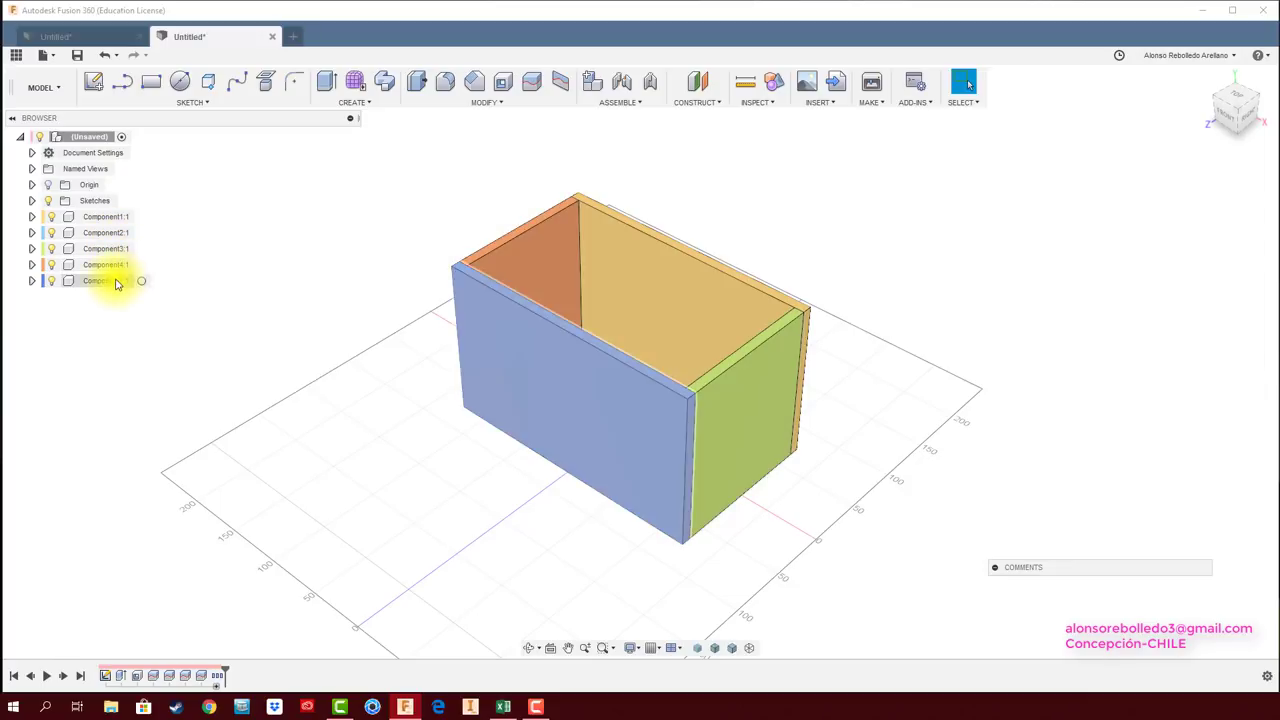
Rename the first two components LATERAL and FONDO.
key(F6)
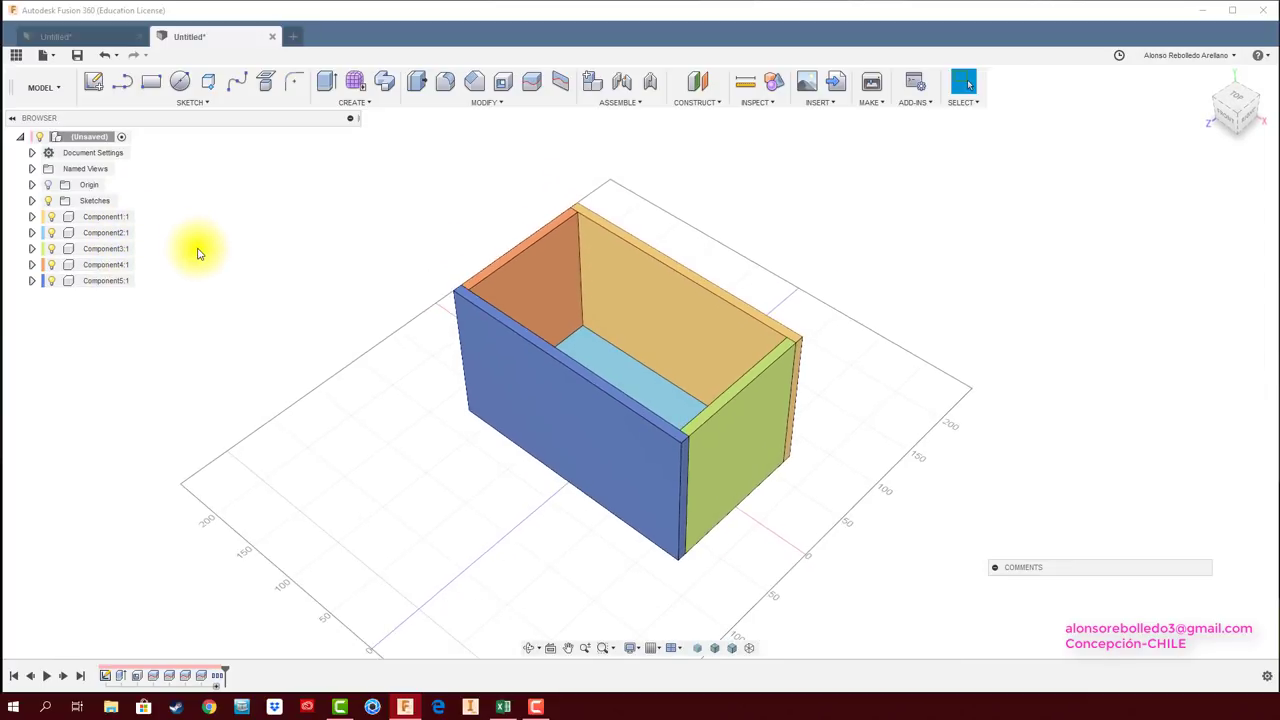
click(95, 216)
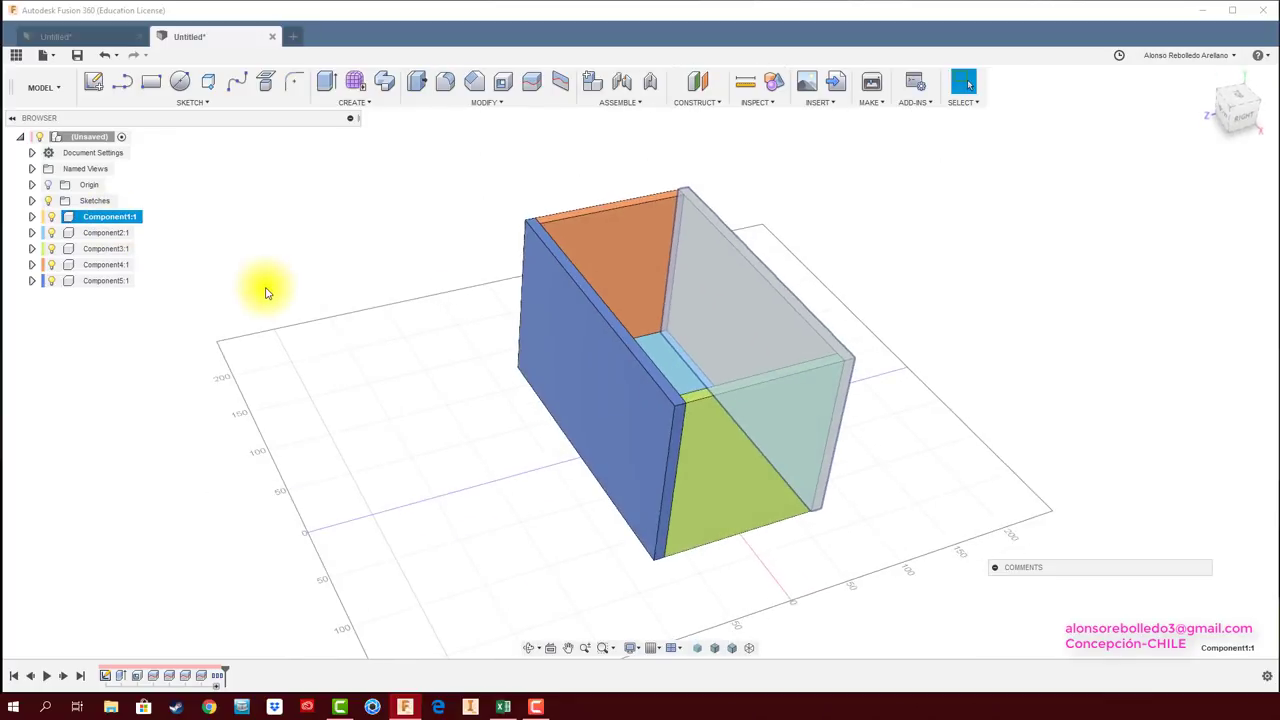
double_click(131, 217)
text(LATERAL)
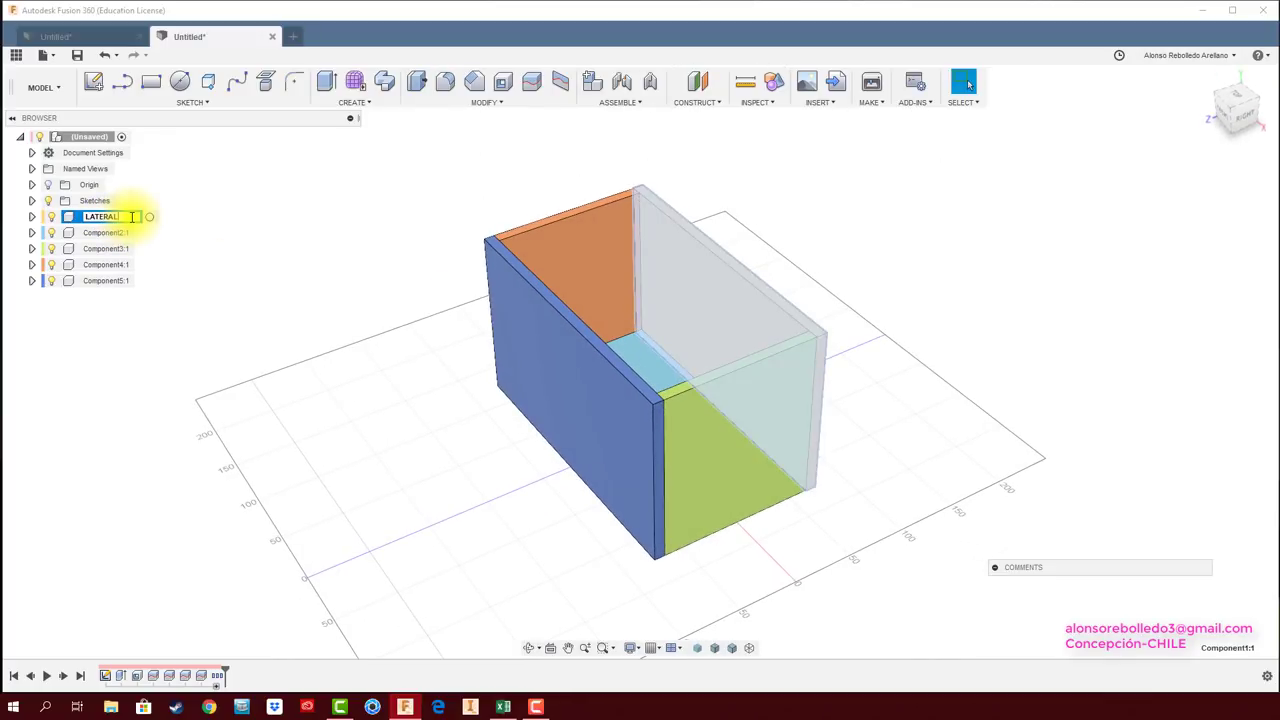
click(131, 233)
double_click(120, 232)
text(FONDO)
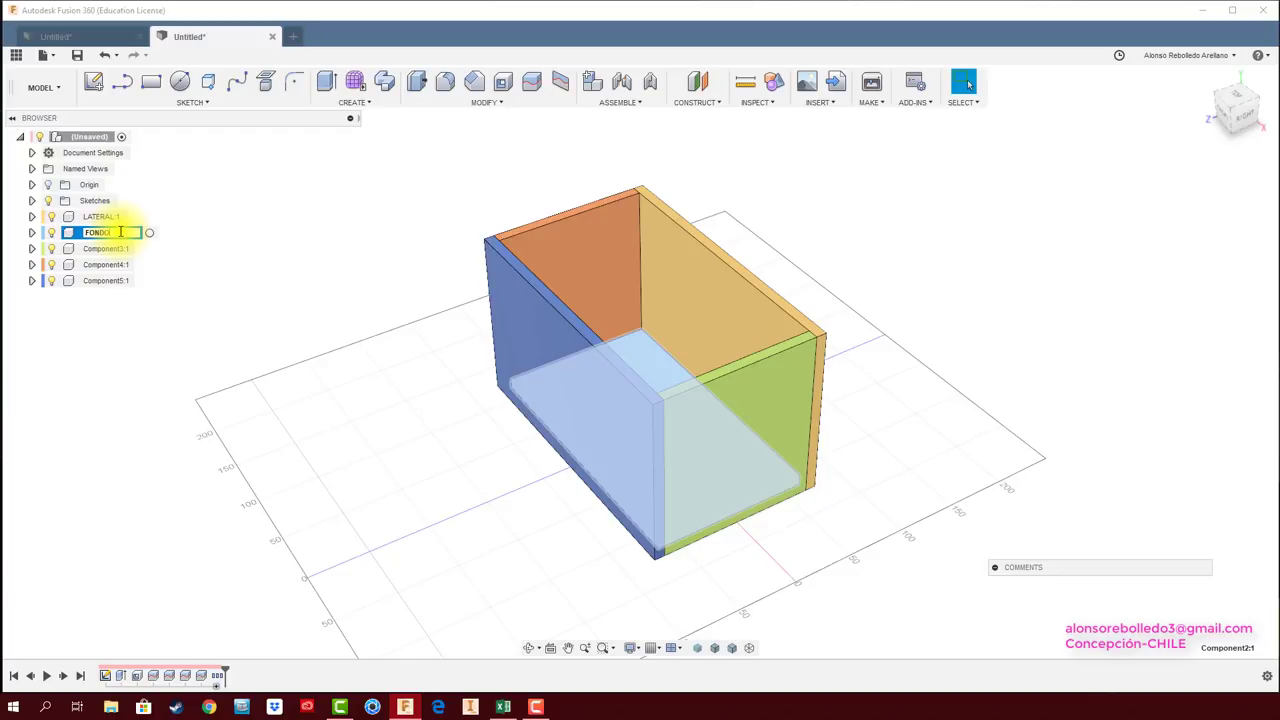
click(122, 248)
Rename the remaining components LATERAL MENOR, LATERAL MENOR (1) and LATERAL (1).
double_click(122, 248)
text(LATERAL FRO)
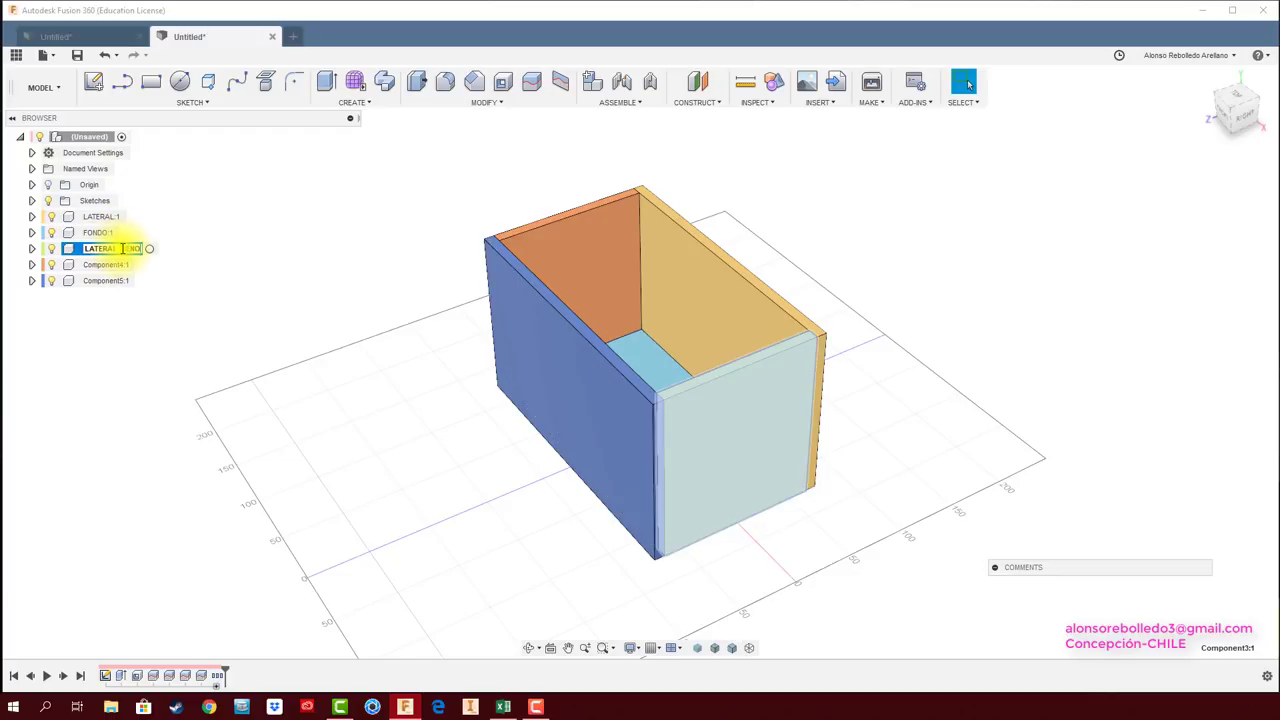
click(125, 264)
double_click(125, 264)
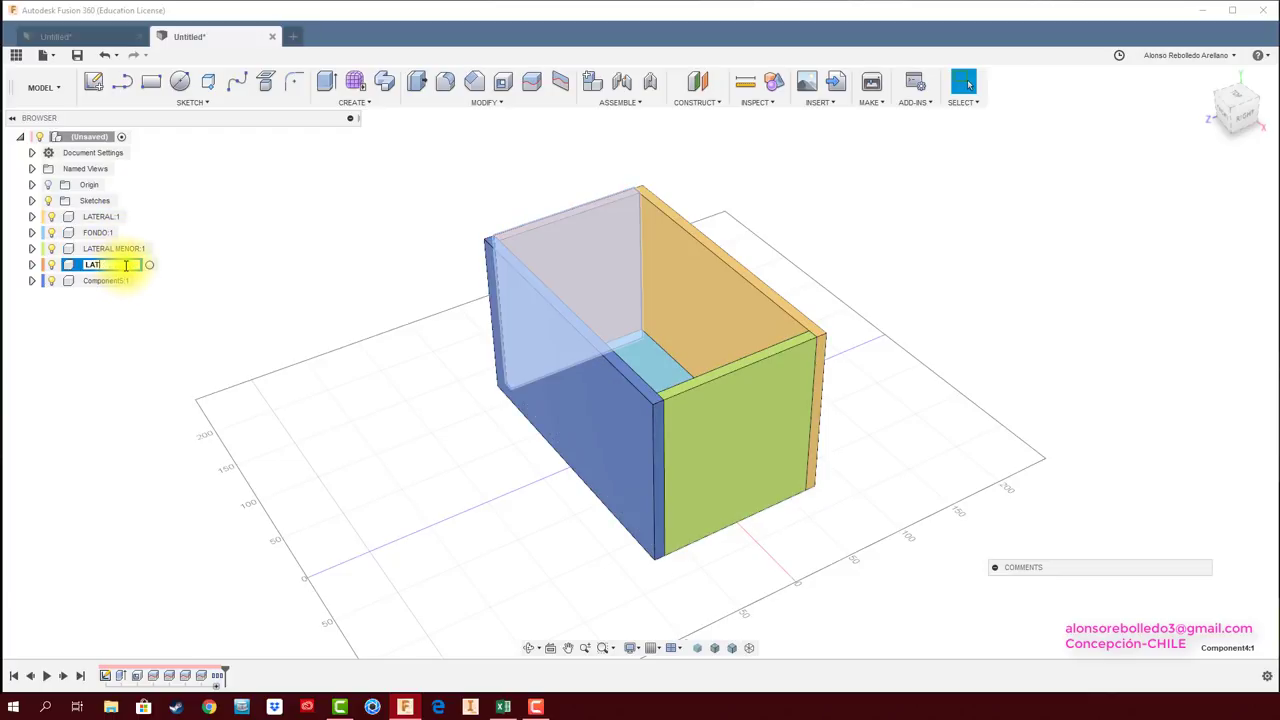
double_click(118, 282)
text(LATERA)
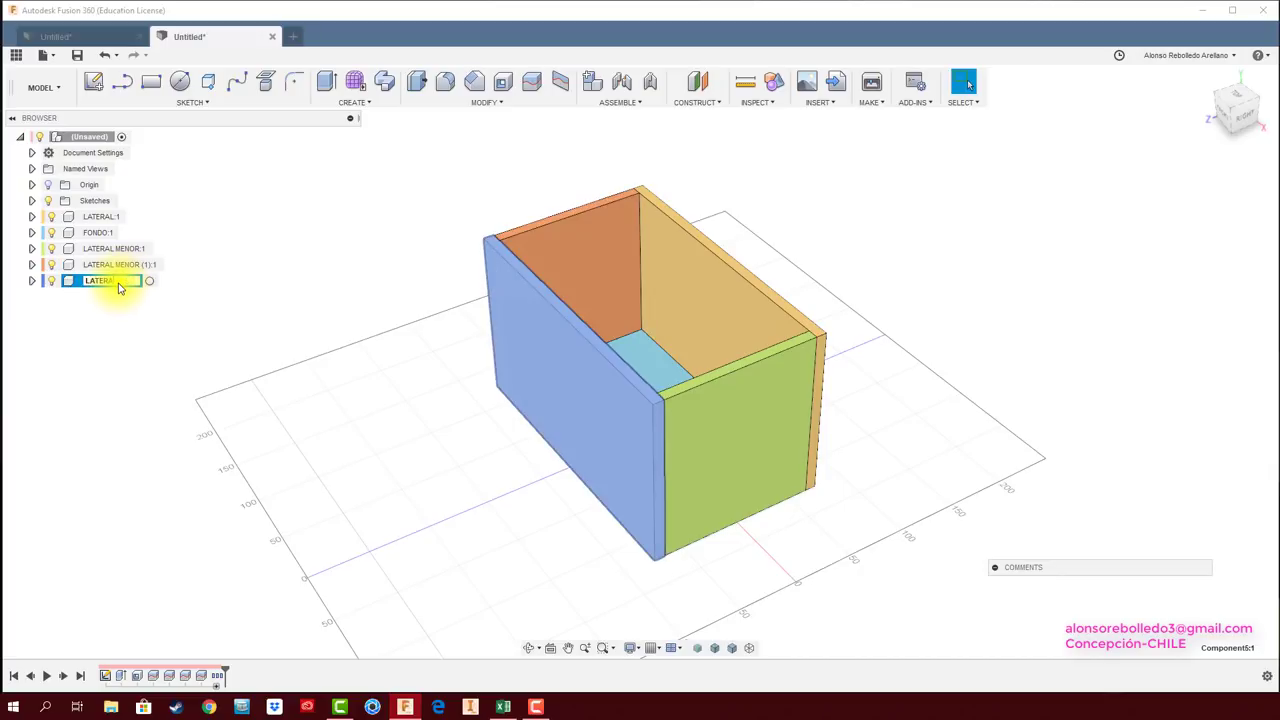
click(272, 330)
scroll(272, 330, down, 1)
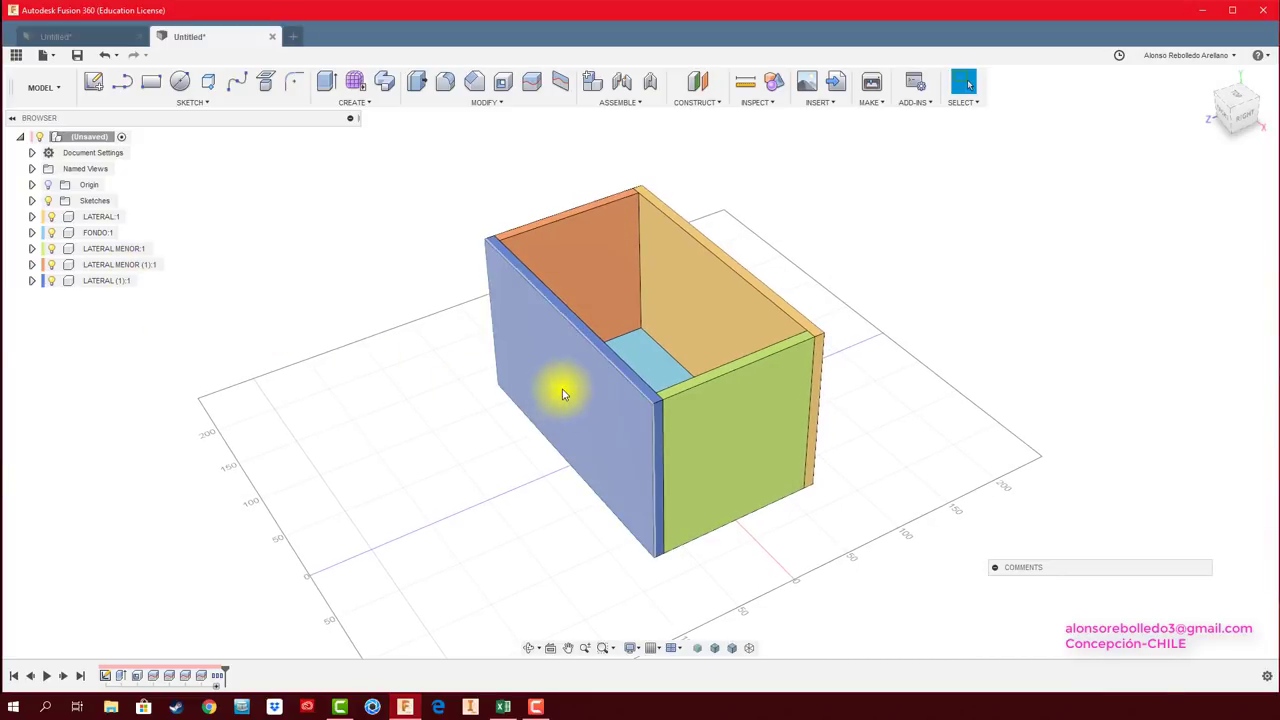
drag(563, 389, 343, 389)
drag(583, 297, 475, 205)
drag(697, 277, 826, 234)
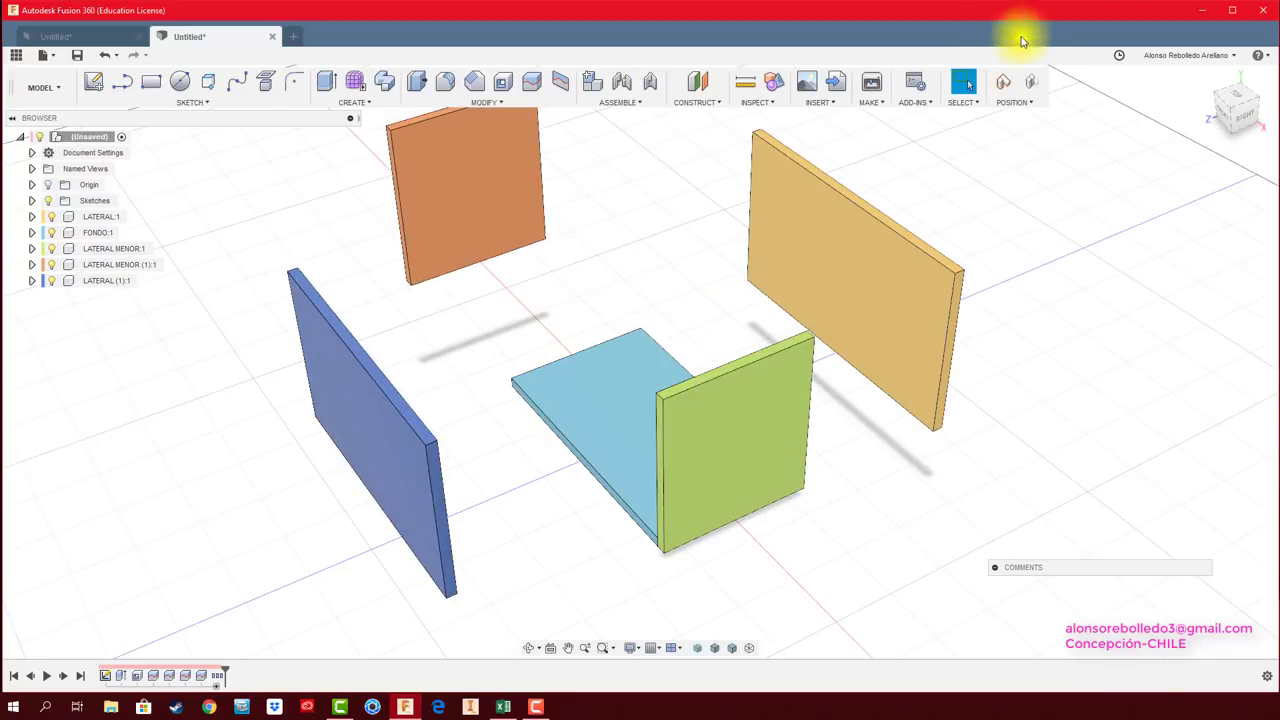
click(1031, 81)
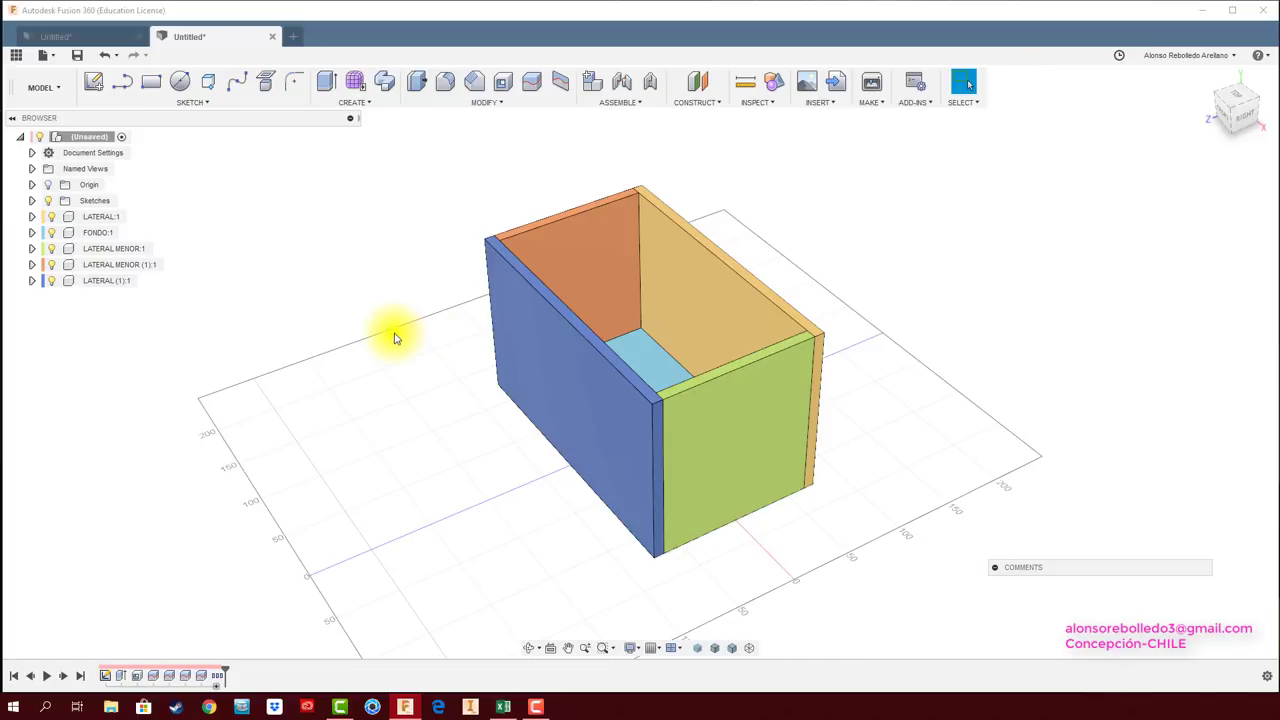
click(657, 371)
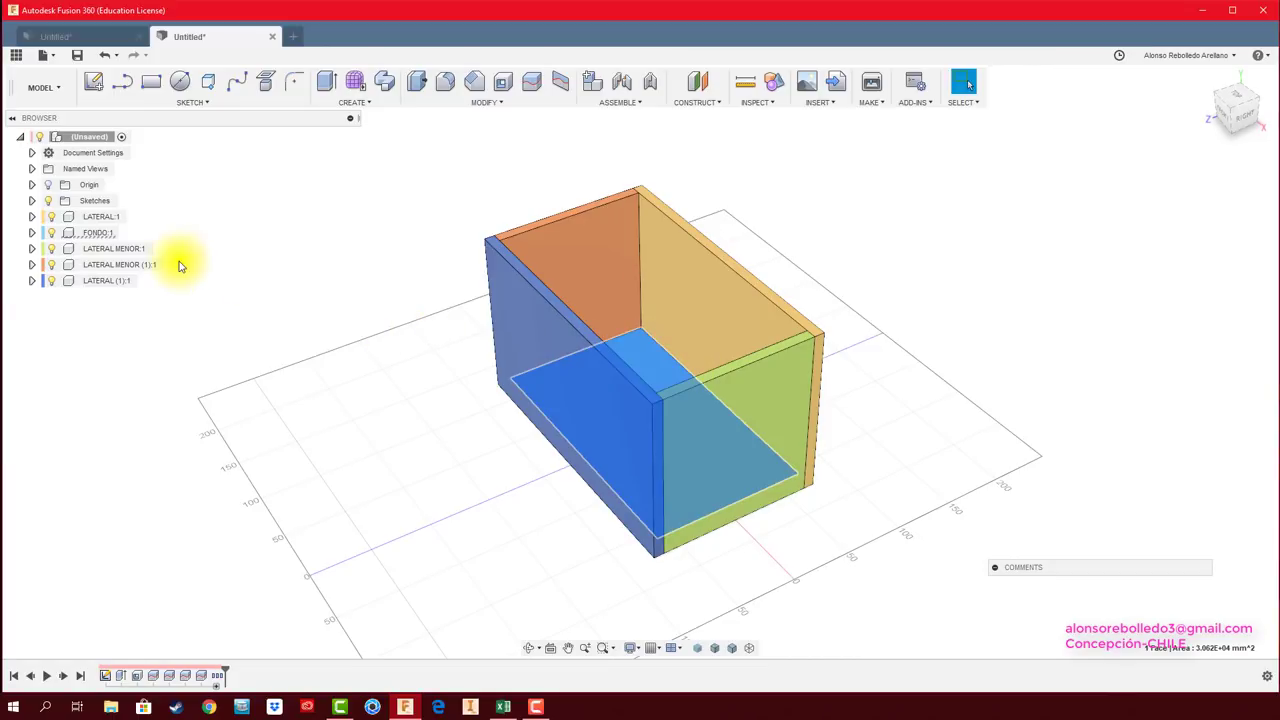
click(97, 237)
right_click(97, 237)
click(333, 275)
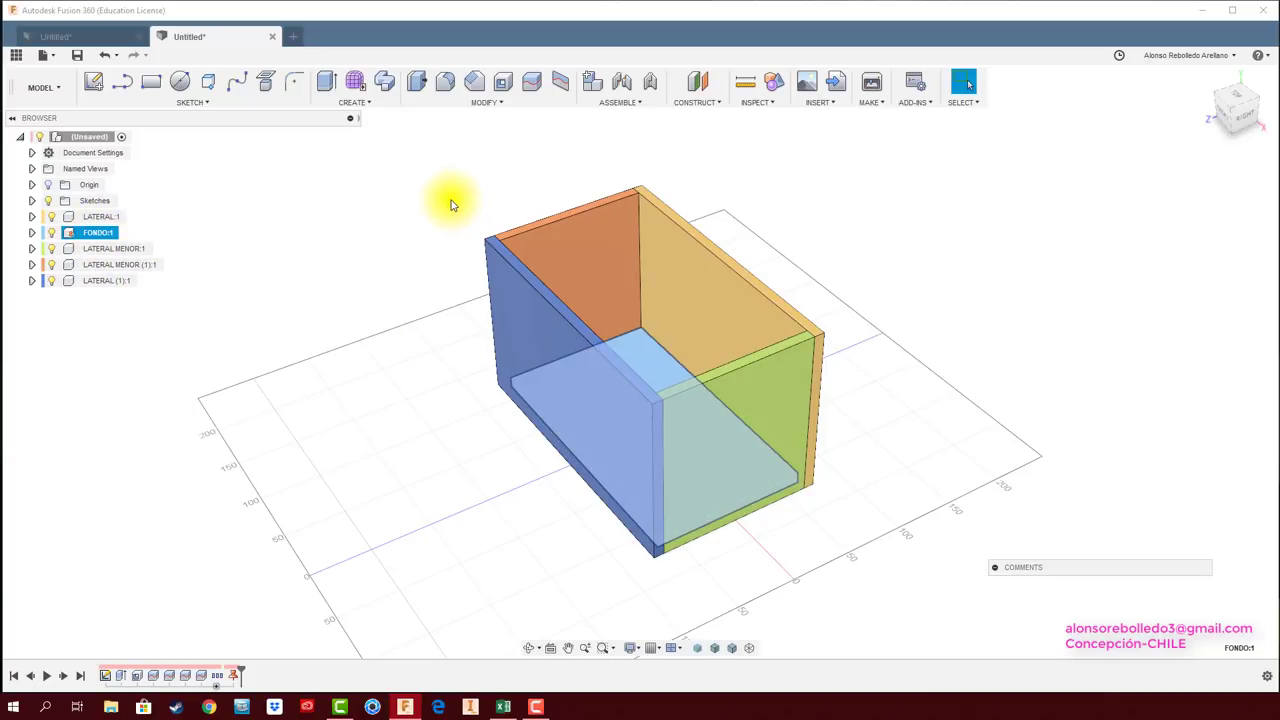
key(Escape)
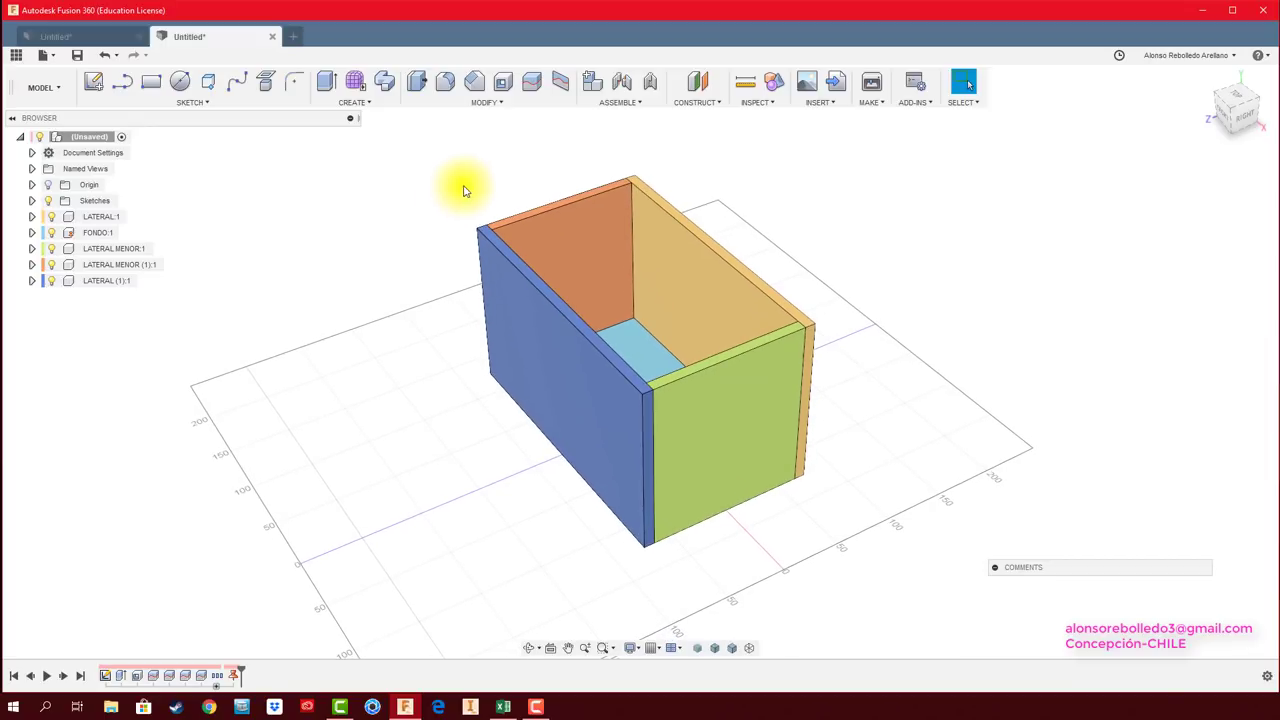
Rigidly join LATERAL:1 to LATERAL MENOR (1):1 with an As-built Joint, testing it.
click(620, 102)
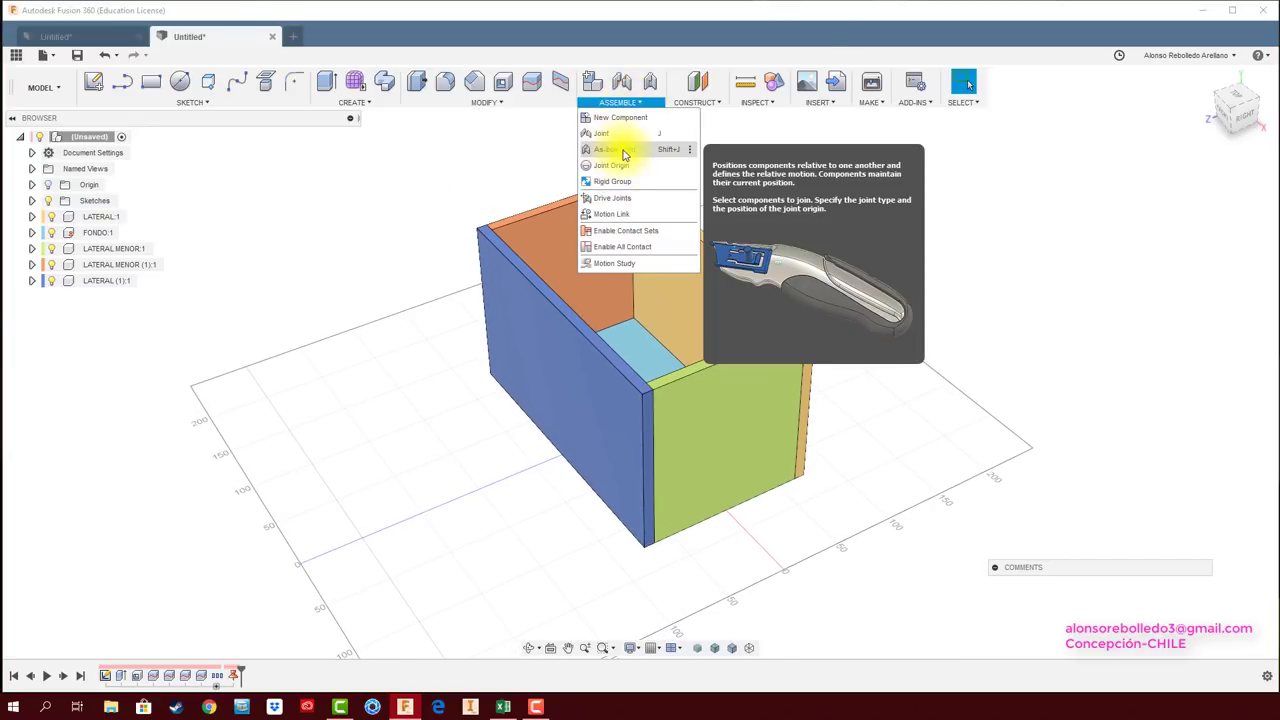
click(625, 153)
click(680, 266)
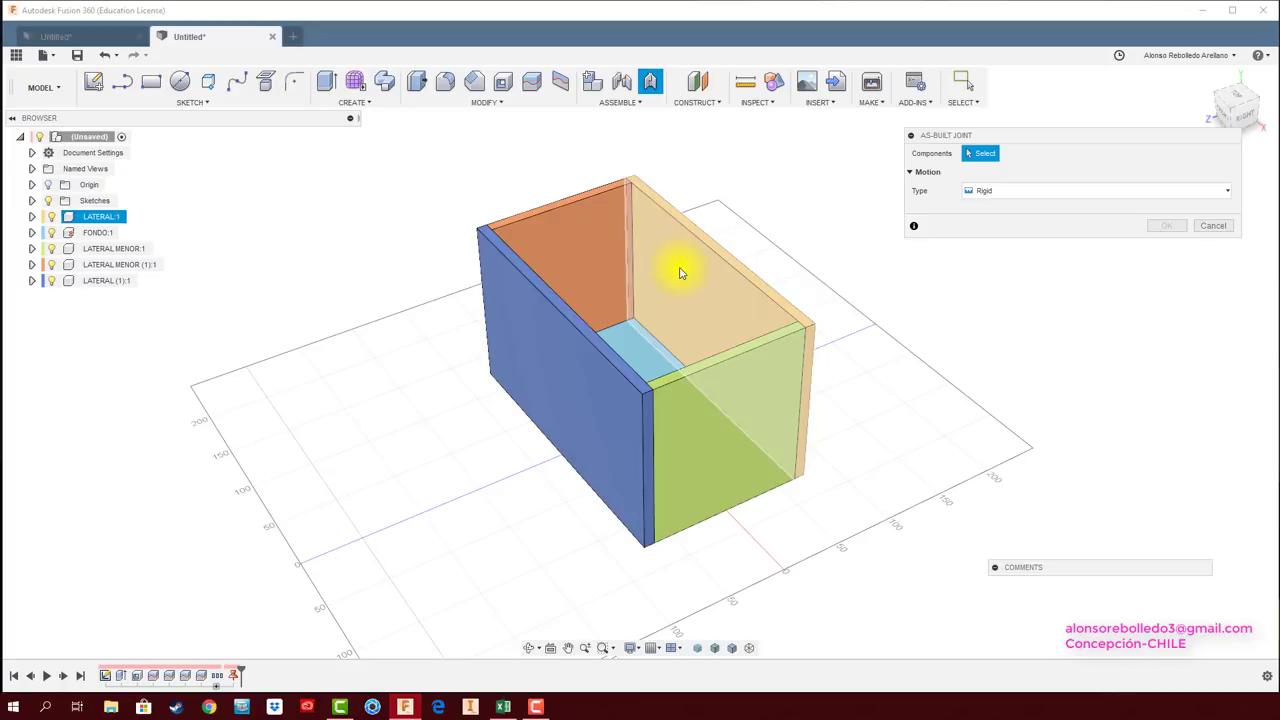
click(587, 236)
click(587, 236)
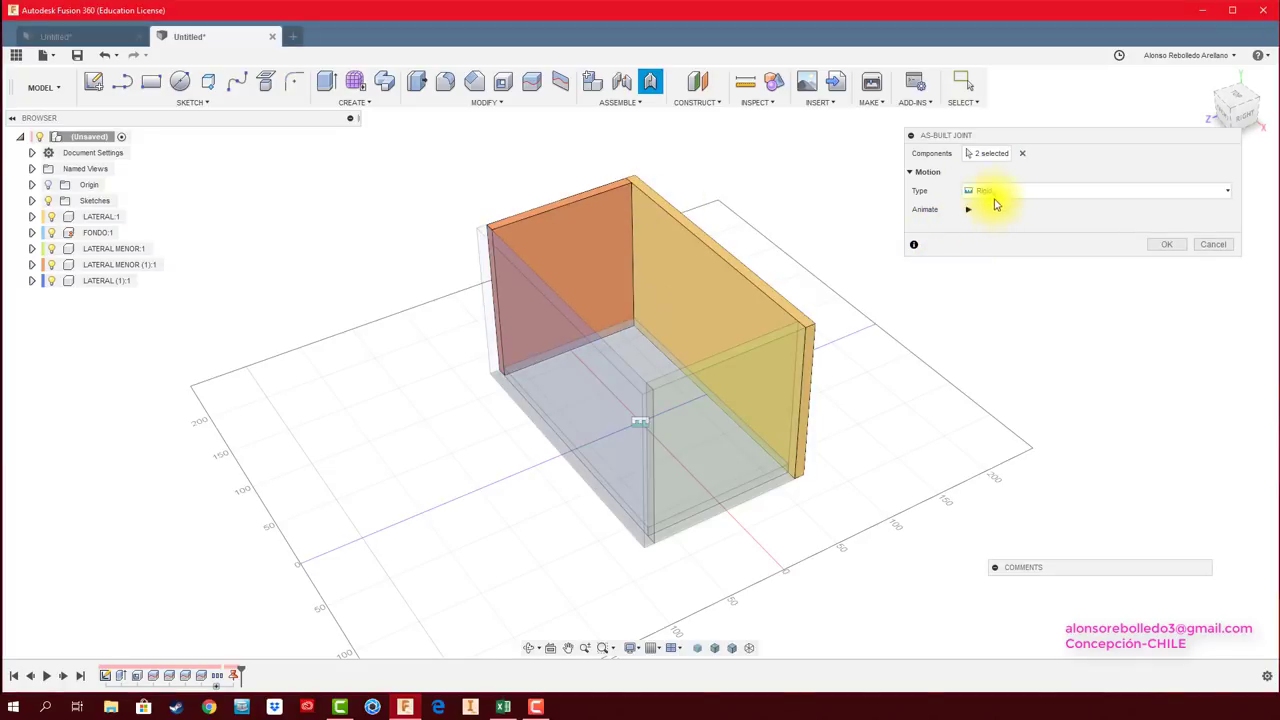
click(1155, 252)
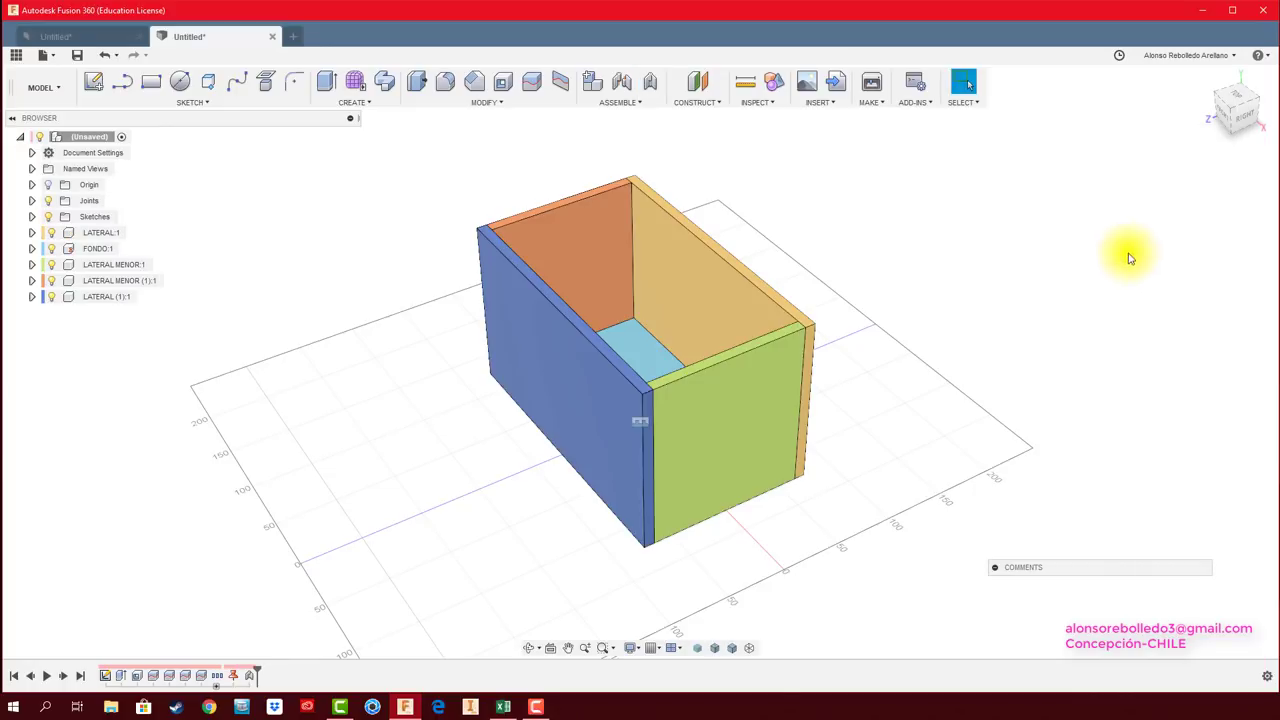
drag(743, 286, 762, 235)
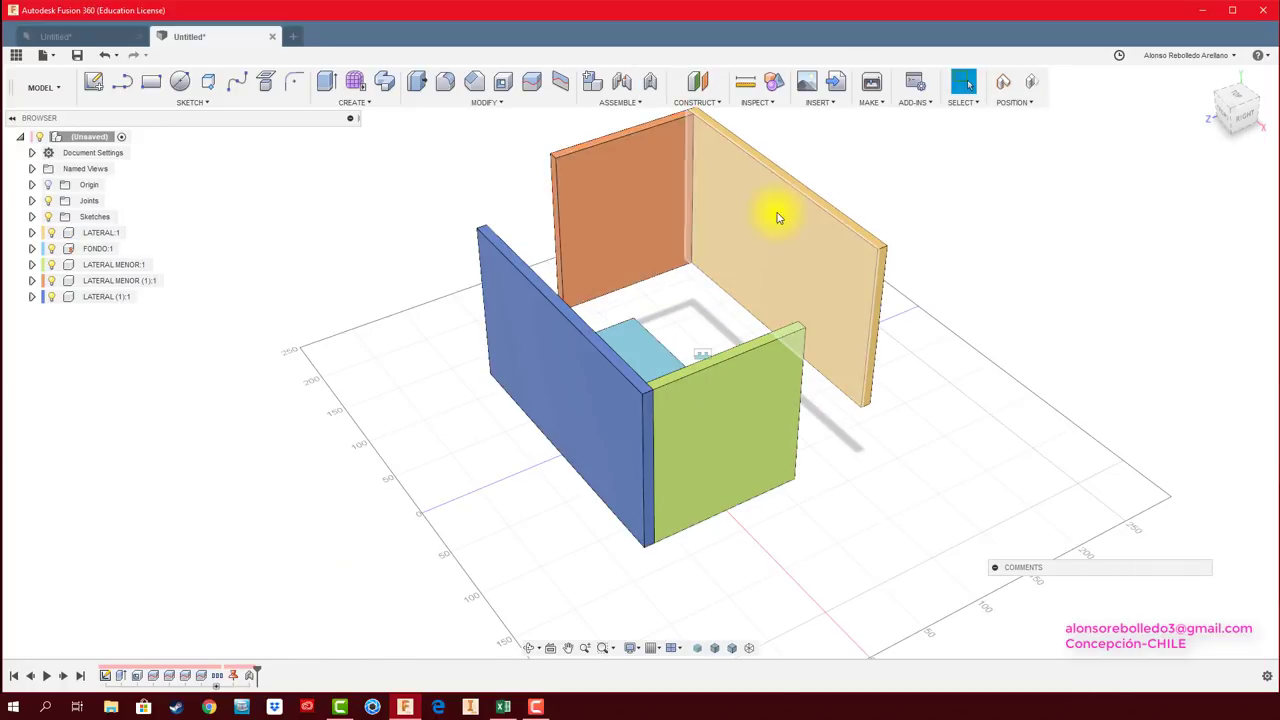
key(ctrl+z)
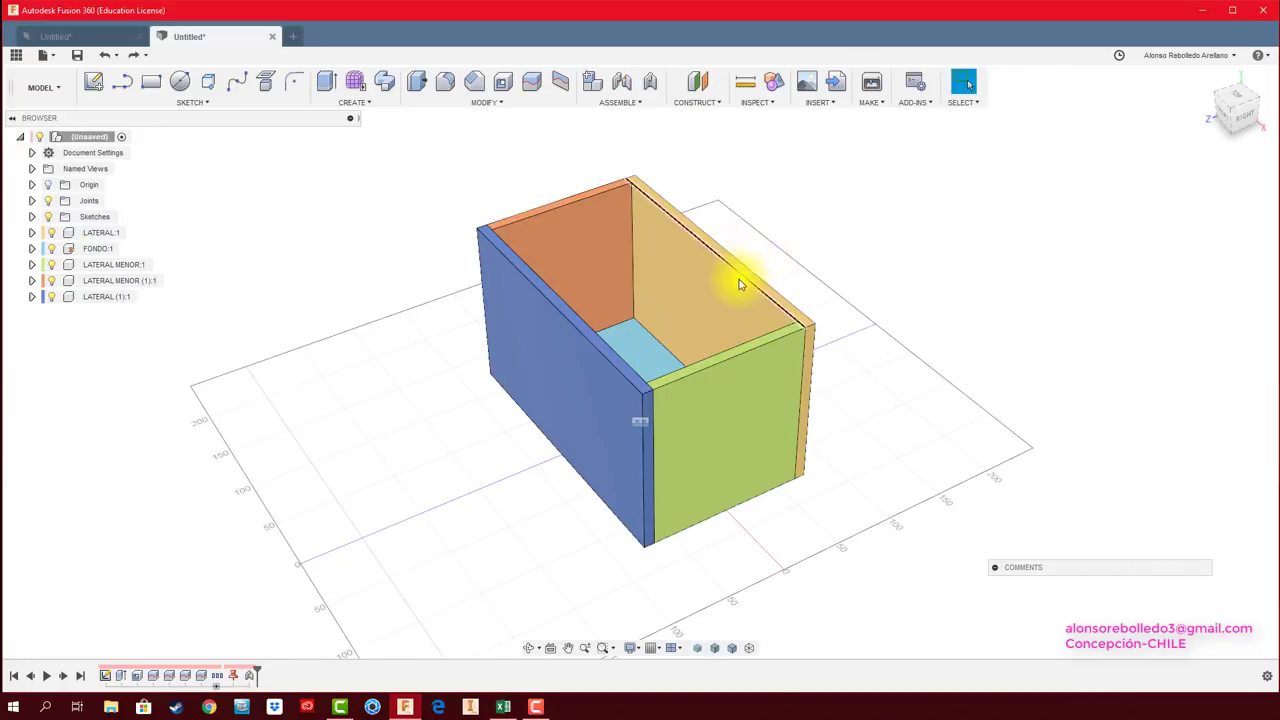
Rigidly join LATERAL:1, LATERAL MENOR:1 and LATERAL (1):1 each to the floor FONDO:1.
click(645, 85)
click(690, 280)
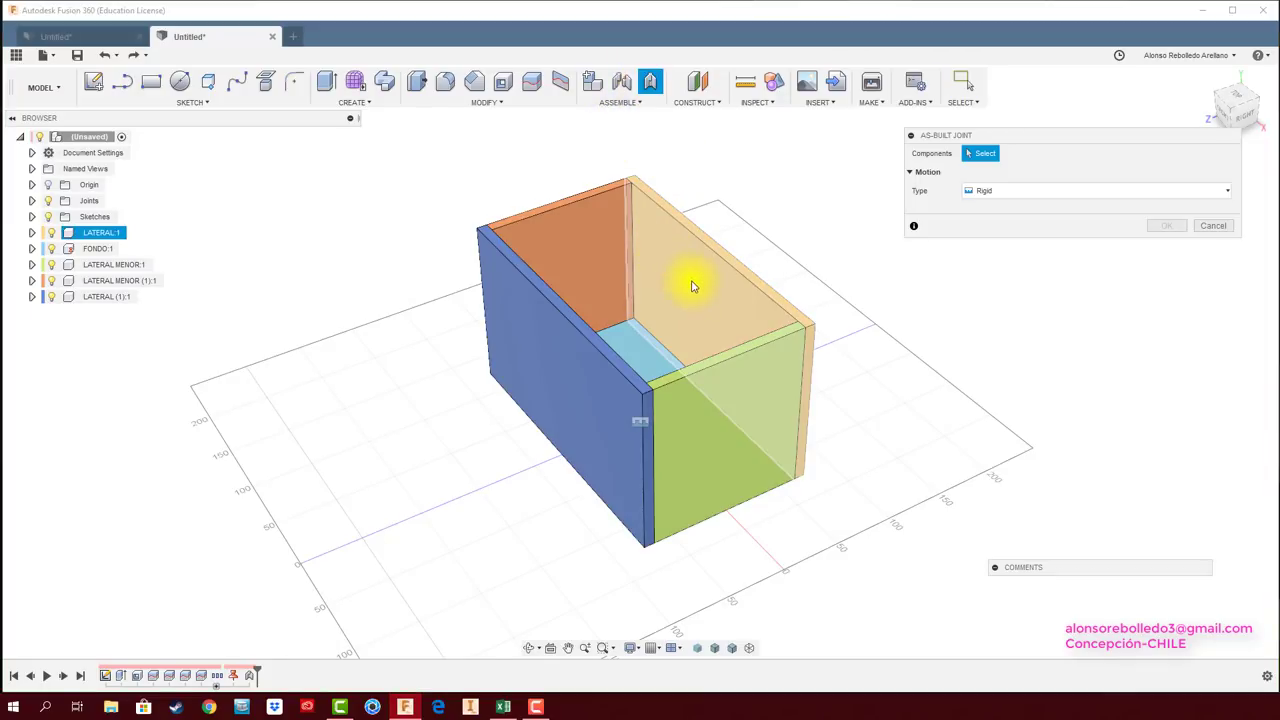
click(645, 356)
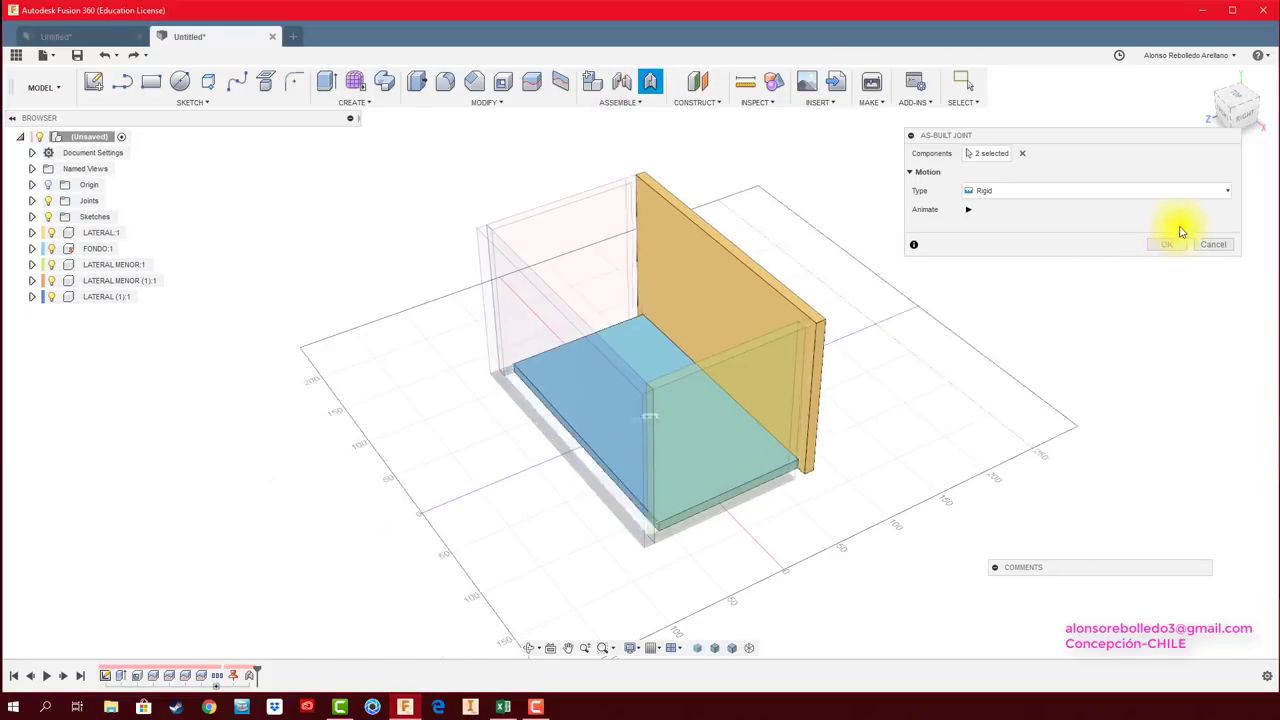
click(1166, 244)
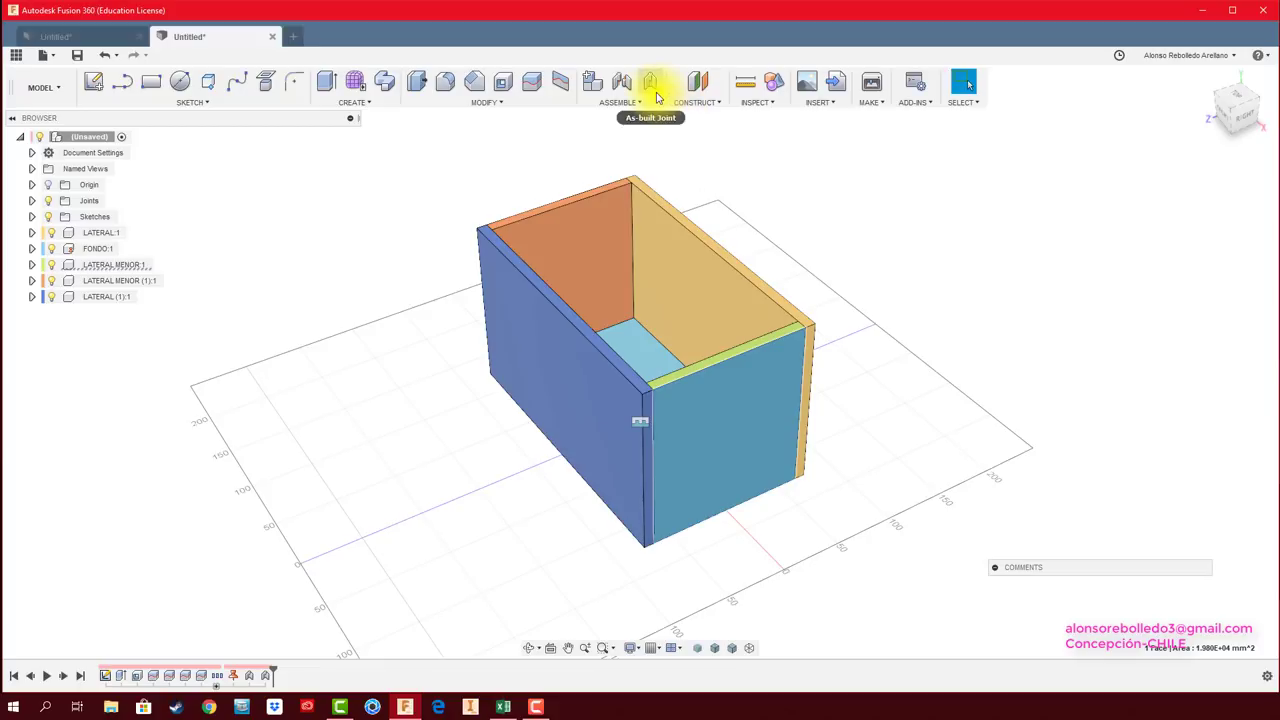
click(649, 84)
click(738, 398)
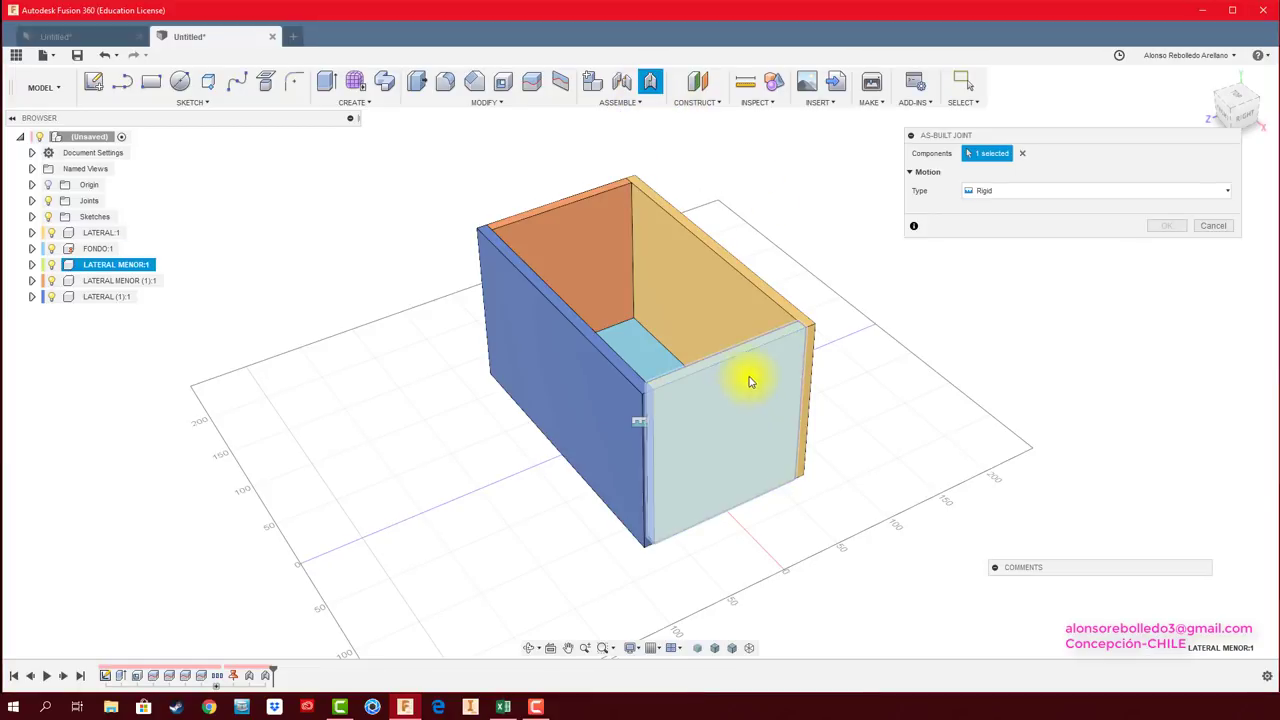
click(651, 355)
click(1160, 247)
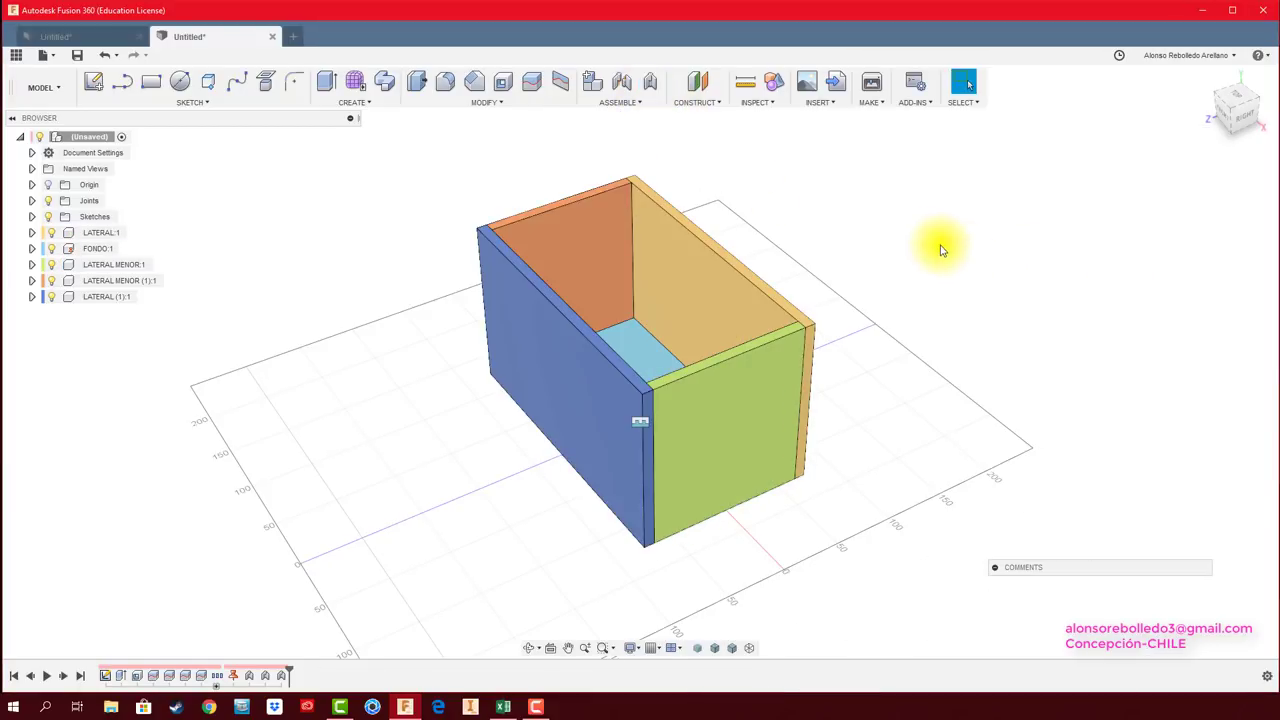
click(650, 84)
click(560, 320)
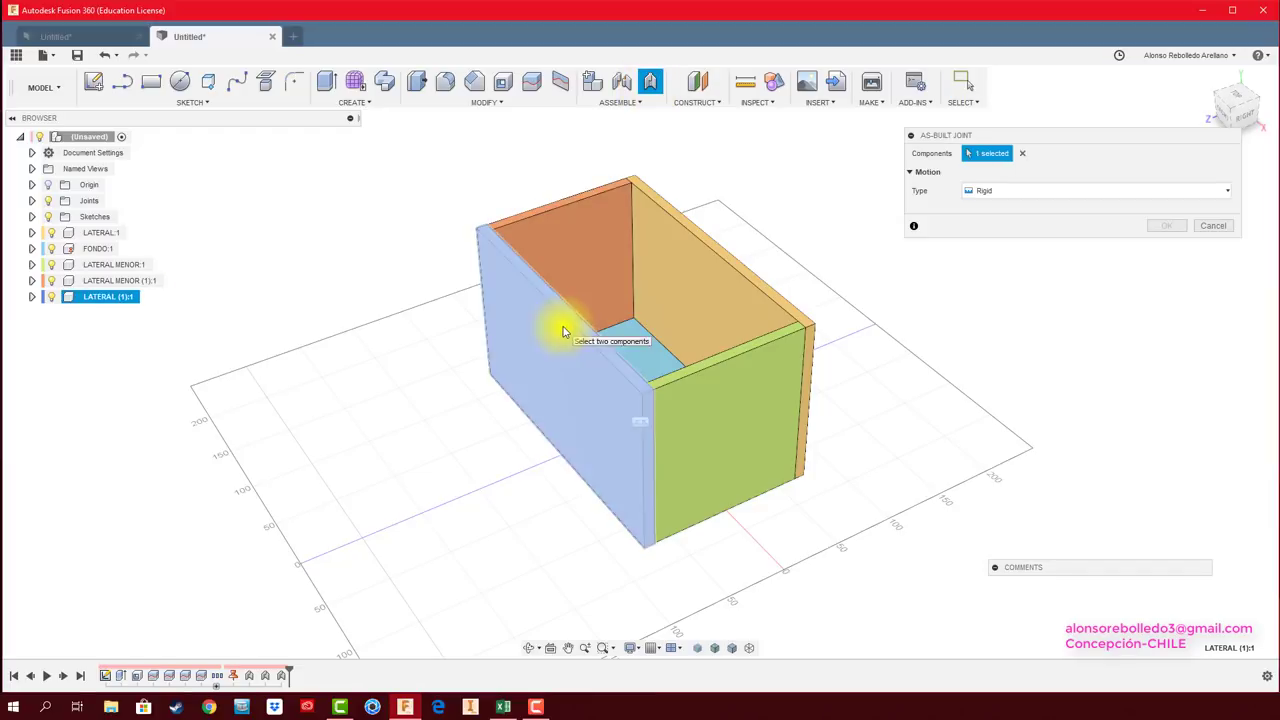
click(638, 345)
click(1160, 247)
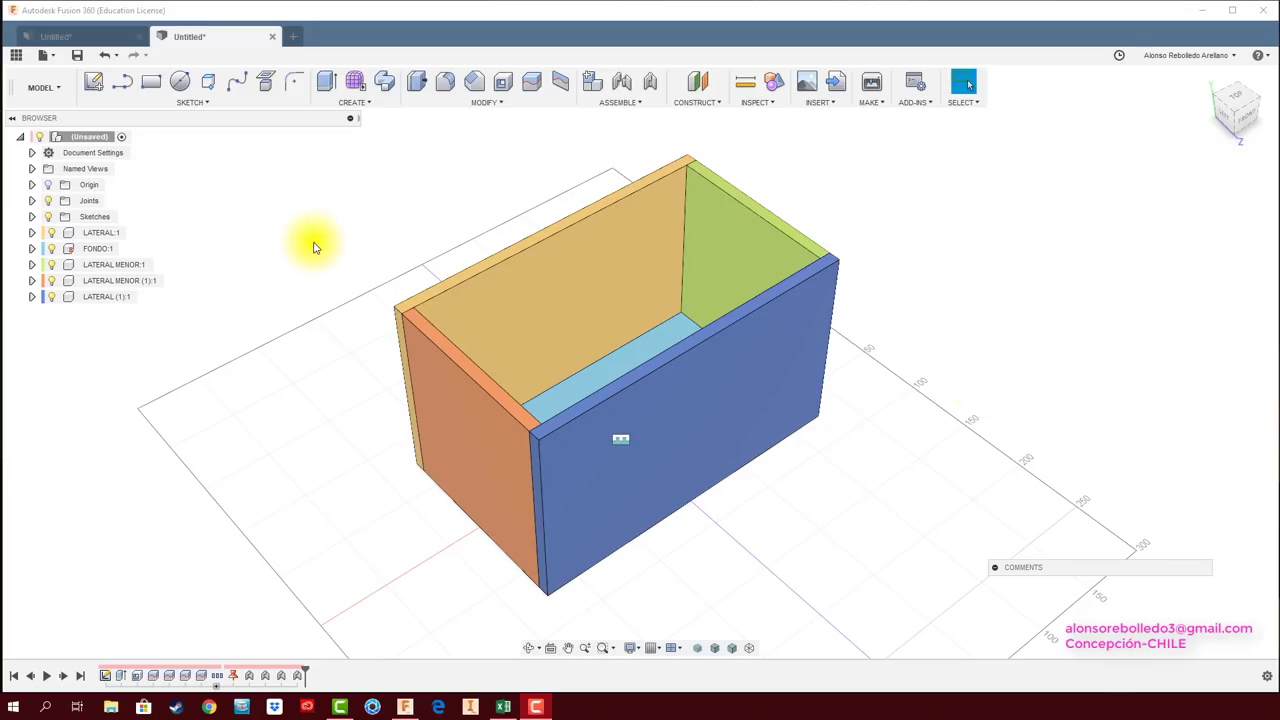
Add a new component under the root and name it TAPA.
right_click(95, 137)
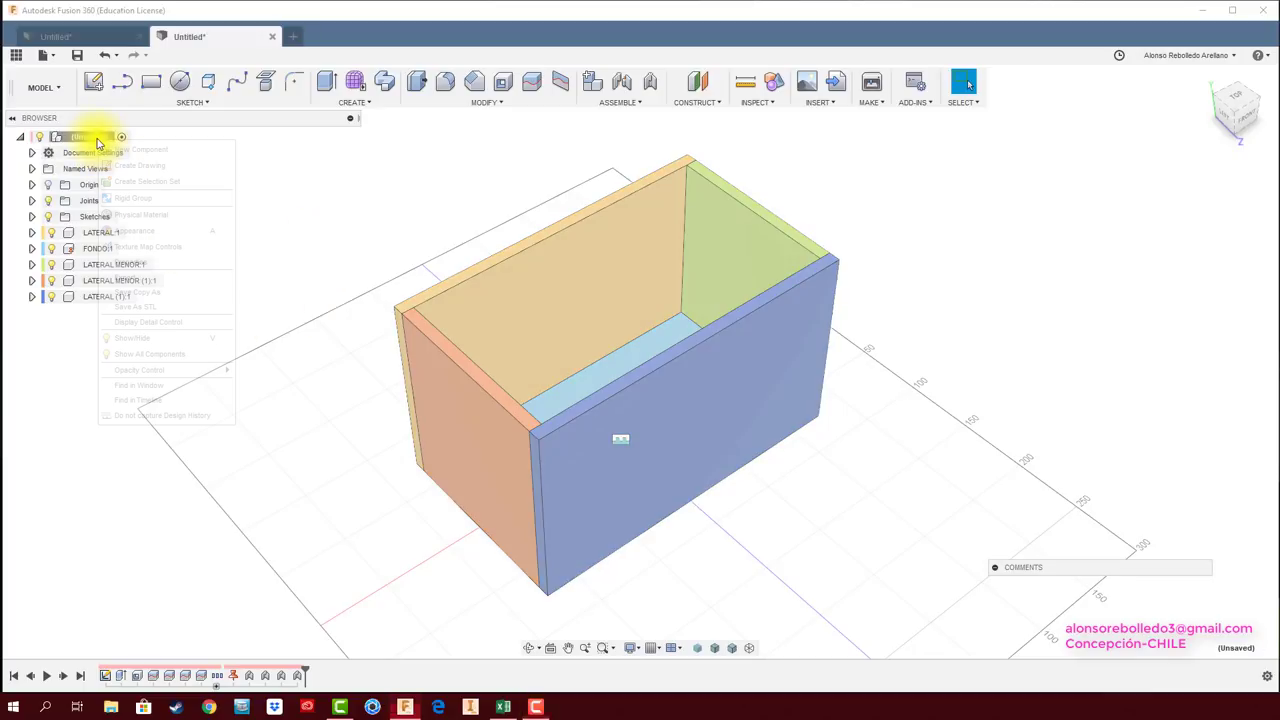
click(137, 150)
text(TAPA)
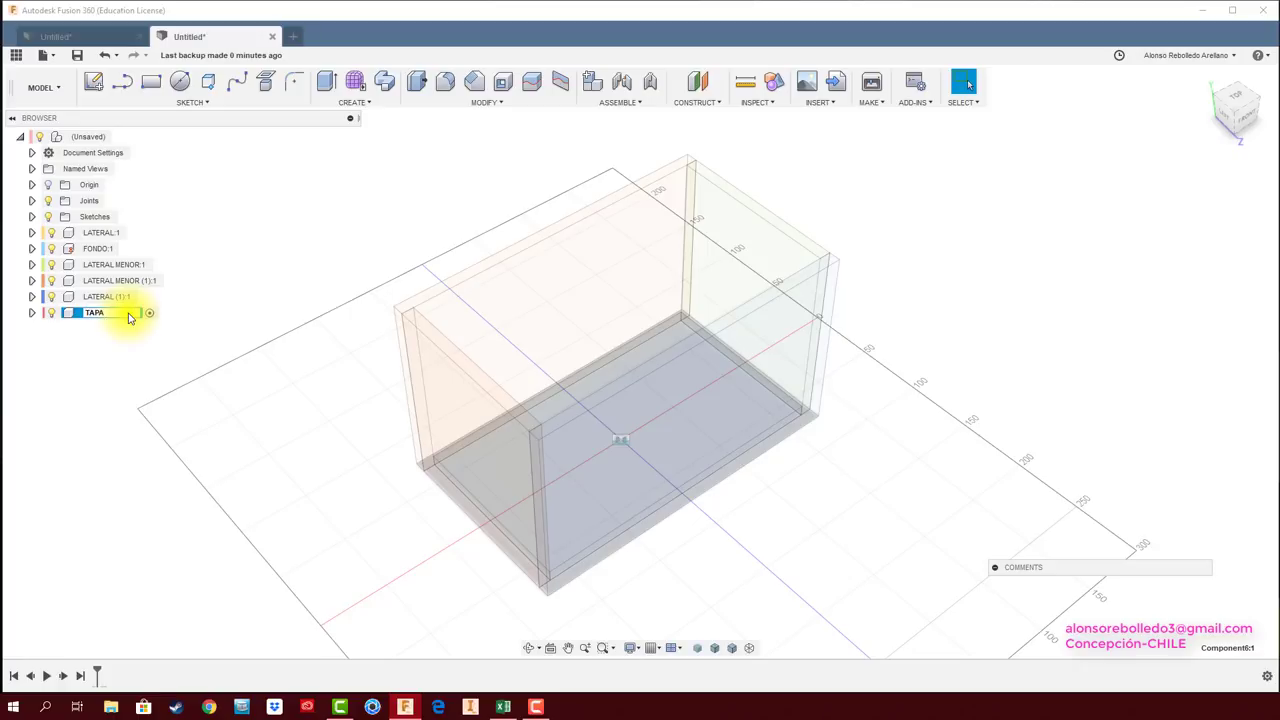
key(Return)
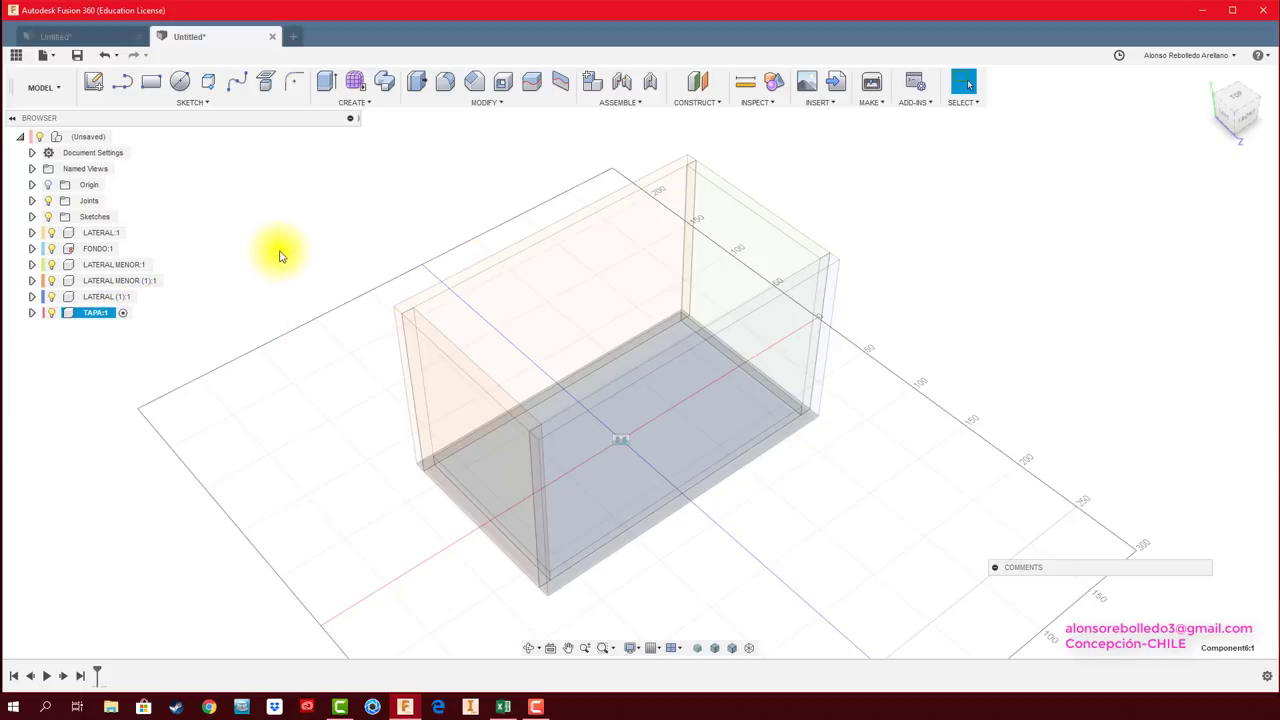
Draw a 2-point rectangle on the top plane spanning the box's outer corners for the TAPA lid.
click(152, 84)
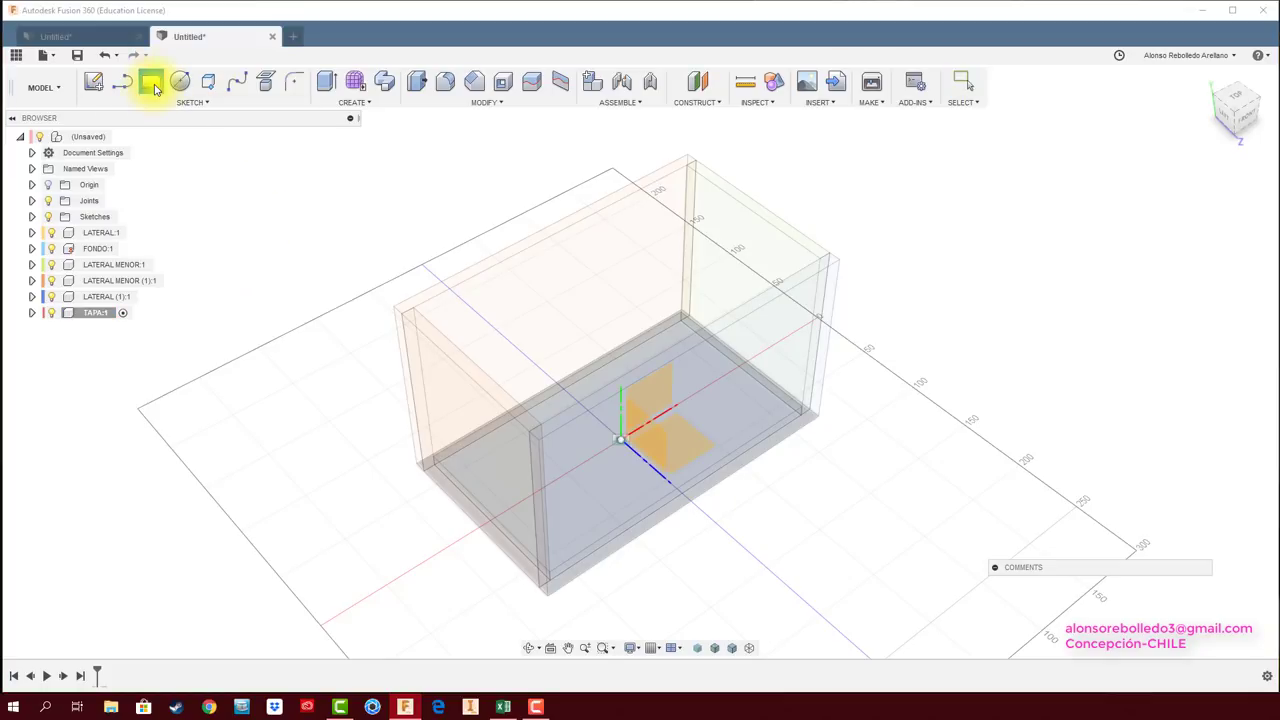
click(410, 309)
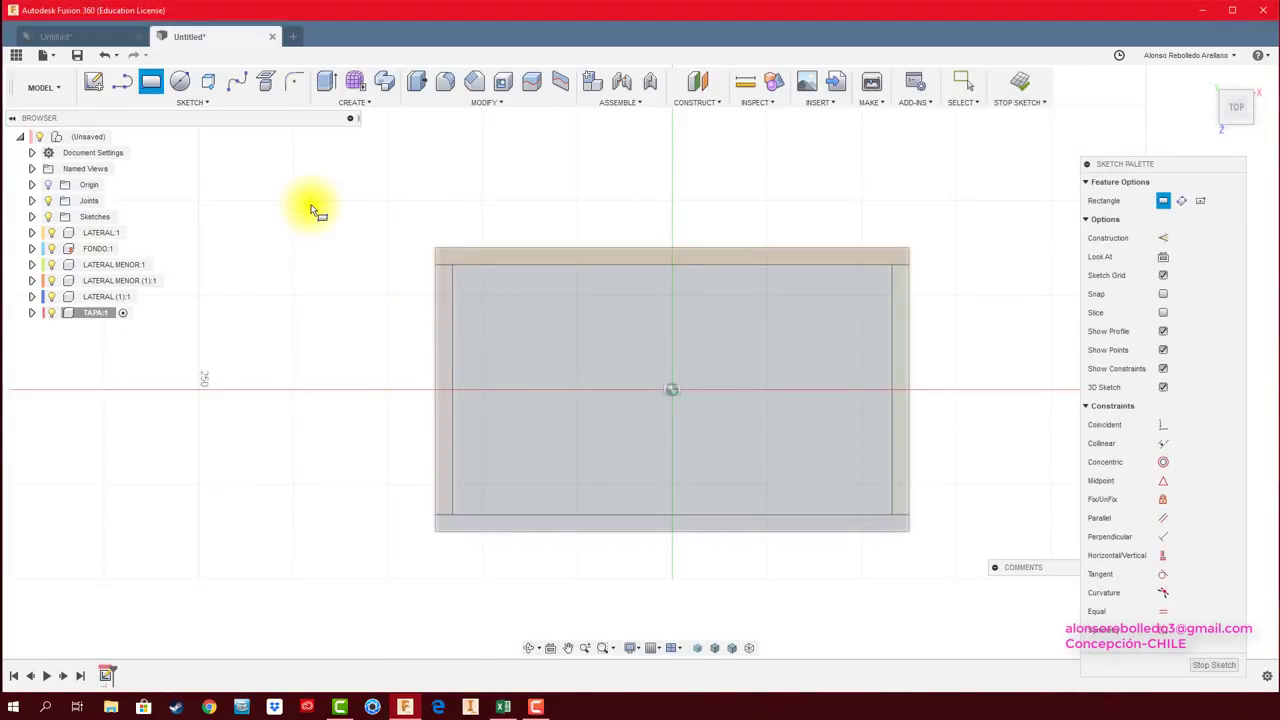
click(437, 251)
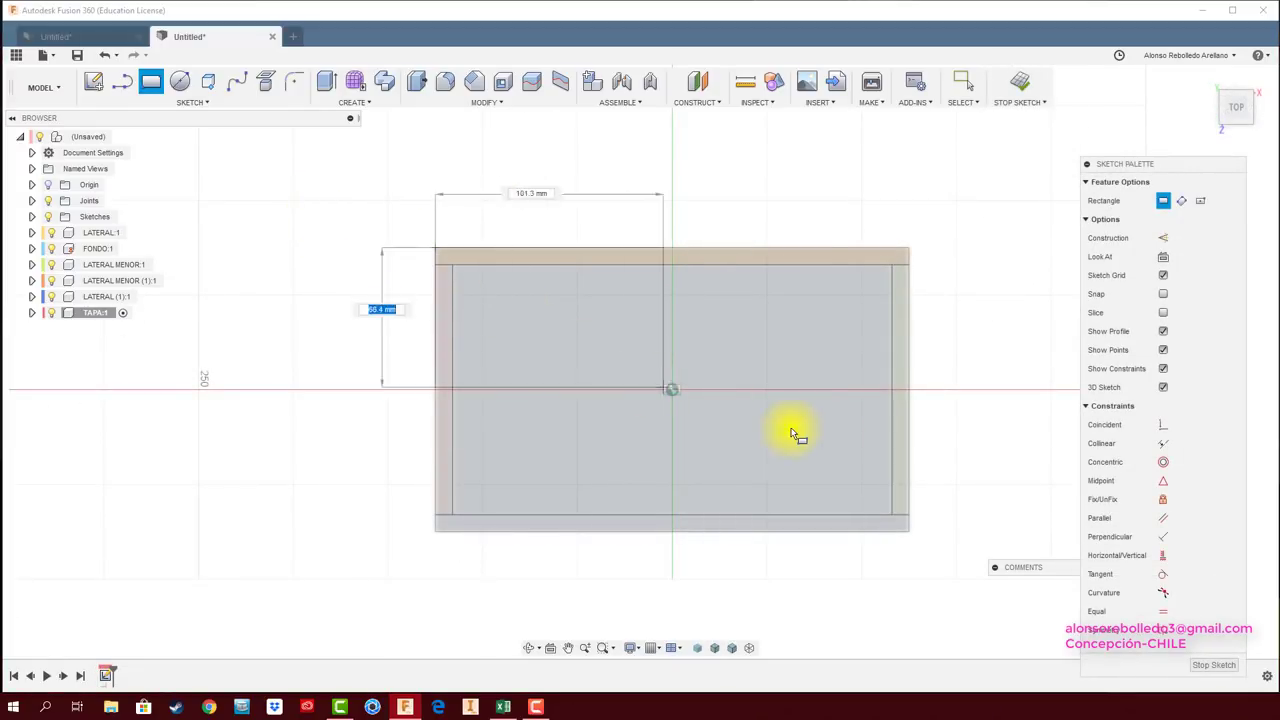
click(909, 532)
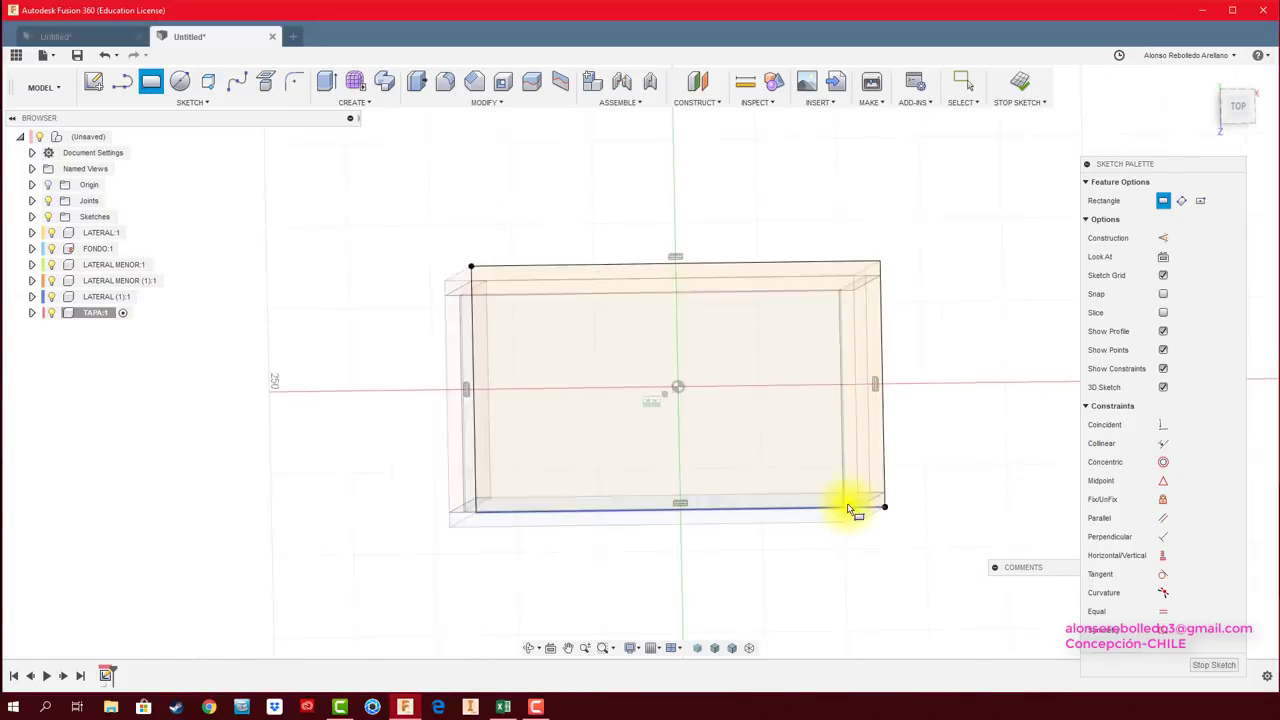
shift+middle_drag(849, 508, 417, 303)
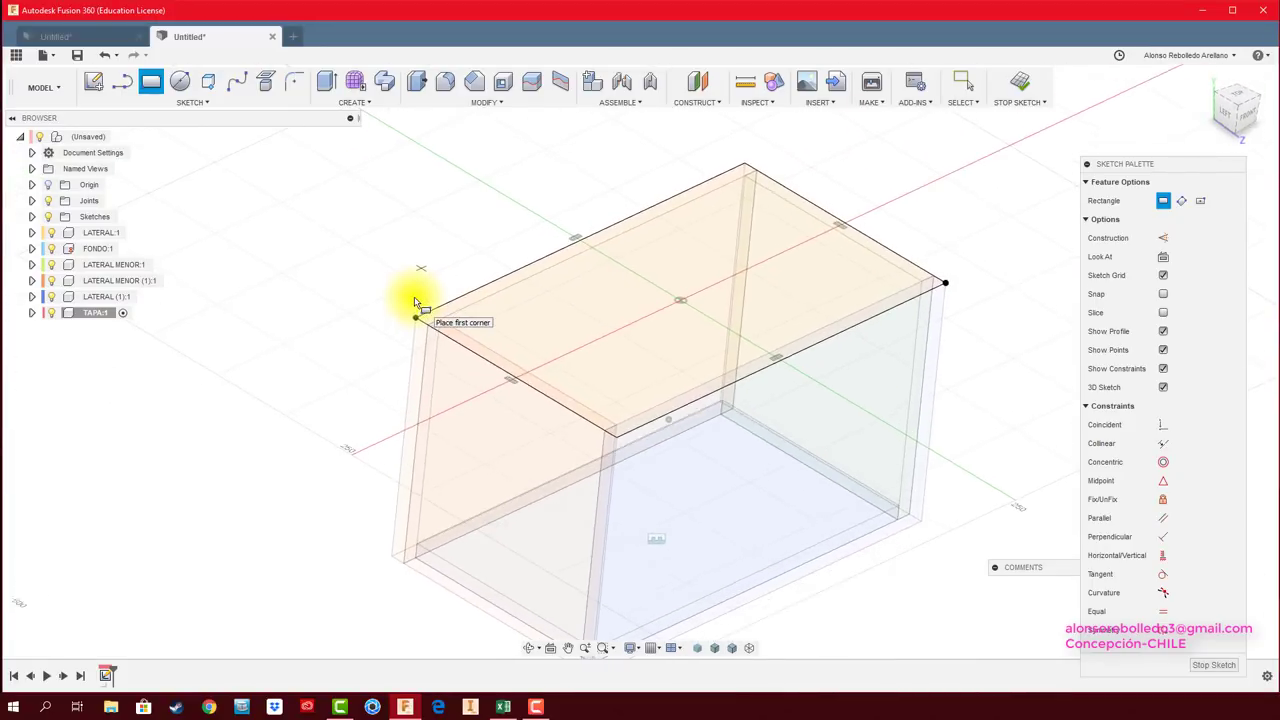
key(e)
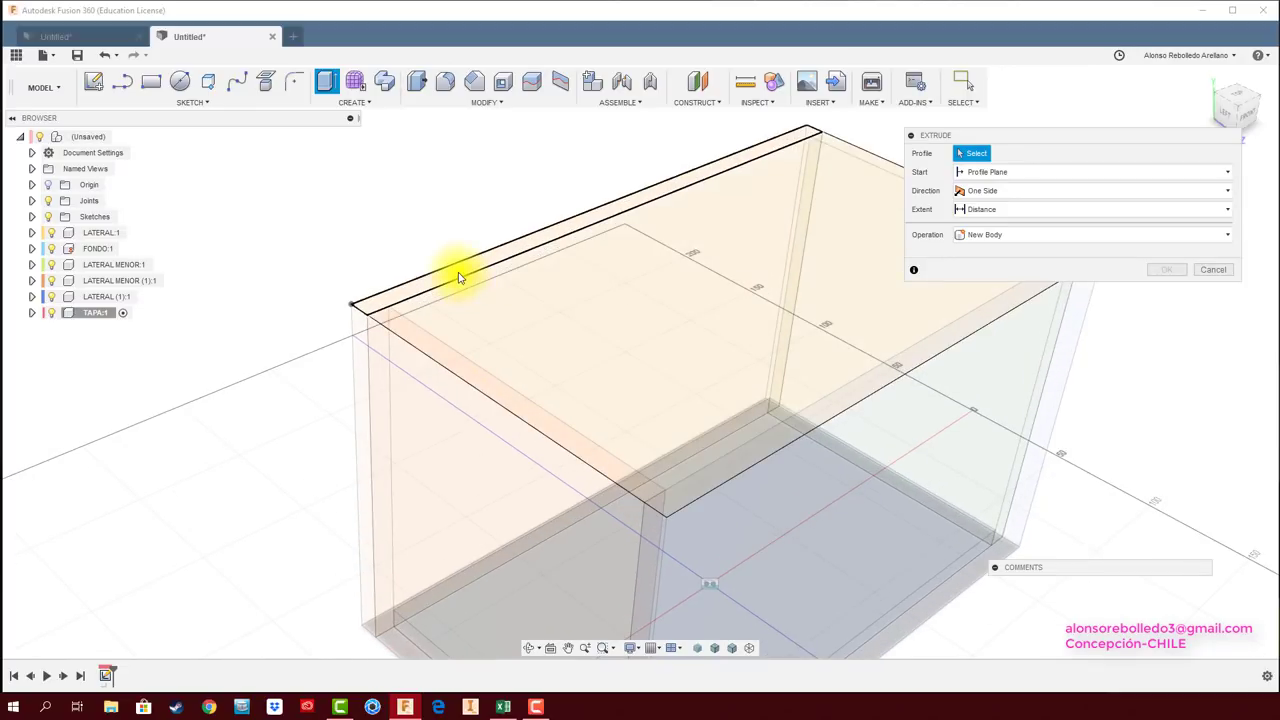
Extrude the rectangle's edge strip and inner profiles about 9.7 mm to form the lid.
click(457, 271)
click(578, 274)
drag(764, 271, 766, 249)
text(9)
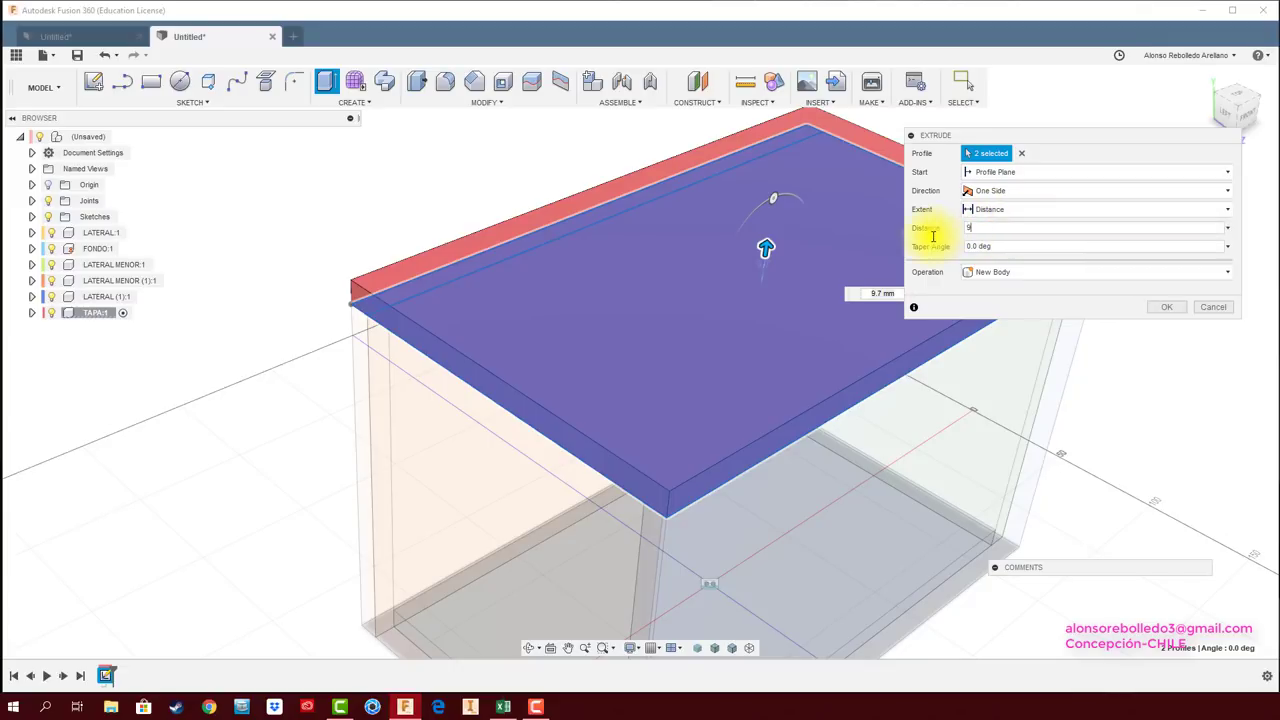
click(1162, 308)
Lift the lid off to inspect inside the box, then revert it back into place.
mouse_move(1143, 314)
shift+middle_down()
mouse_move(931, 377)
mouse_move(409, 274)
shift+middle_up()
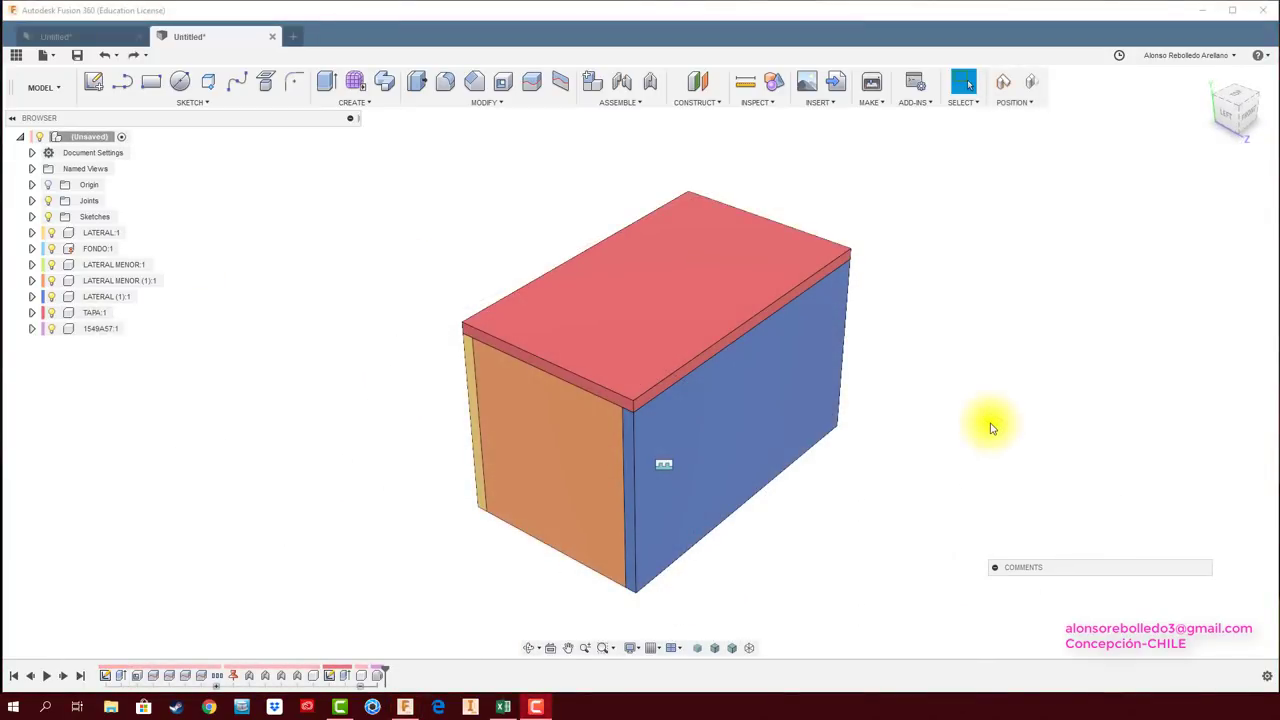
mouse_move(731, 297)
mouse_down()
mouse_move(694, 263)
mouse_move(703, 220)
mouse_up()
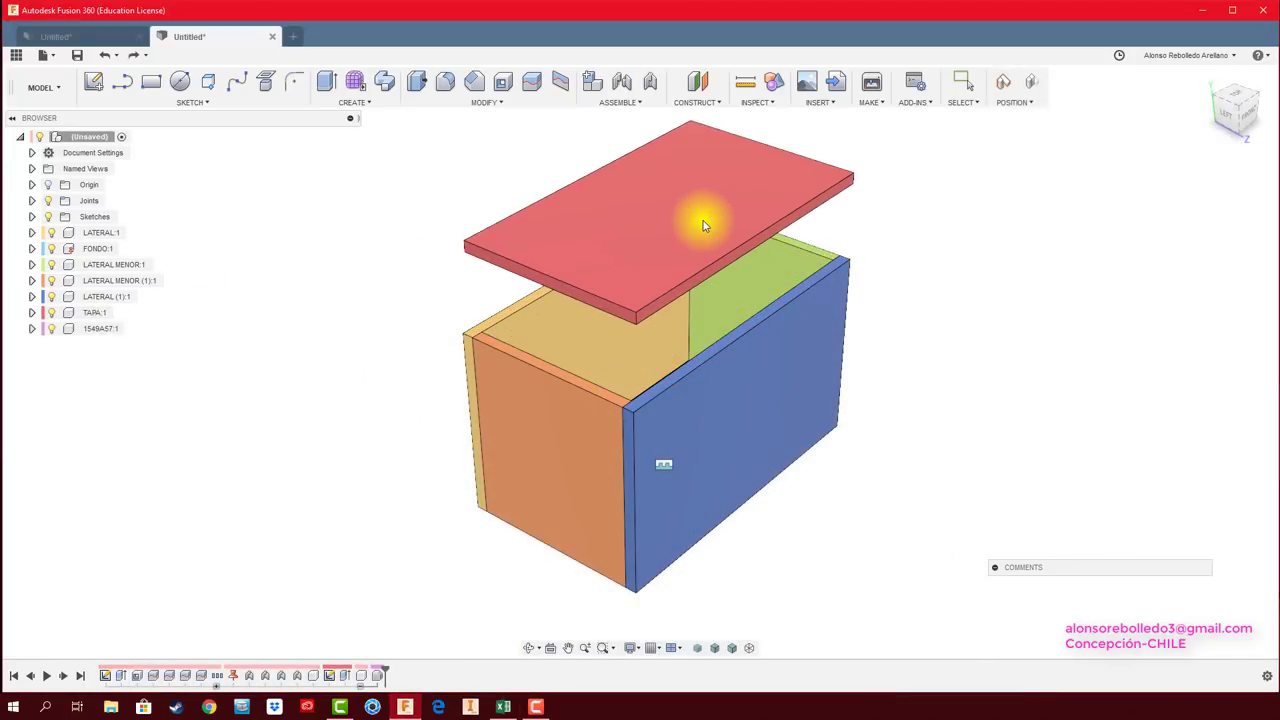
mouse_move(577, 337)
shift+middle_down()
mouse_move(566, 323)
mouse_move(655, 323)
shift+middle_up()
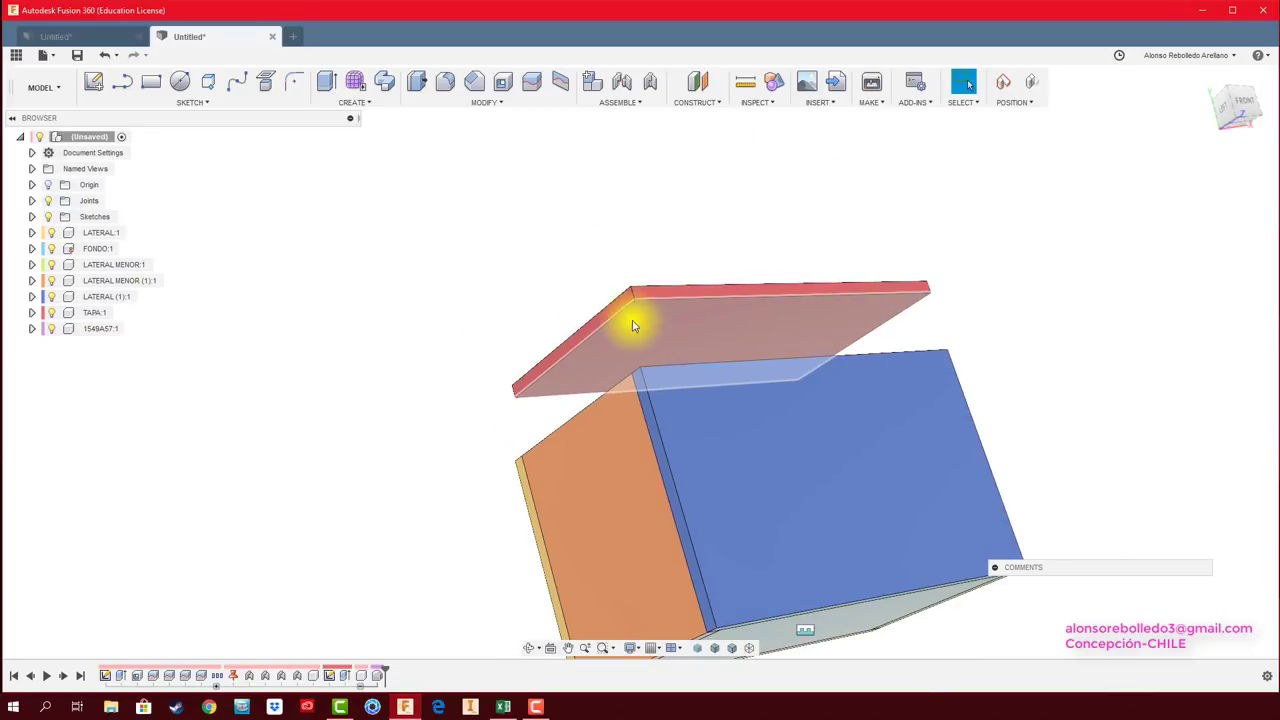
shift+middle_drag(800, 334, 580, 434)
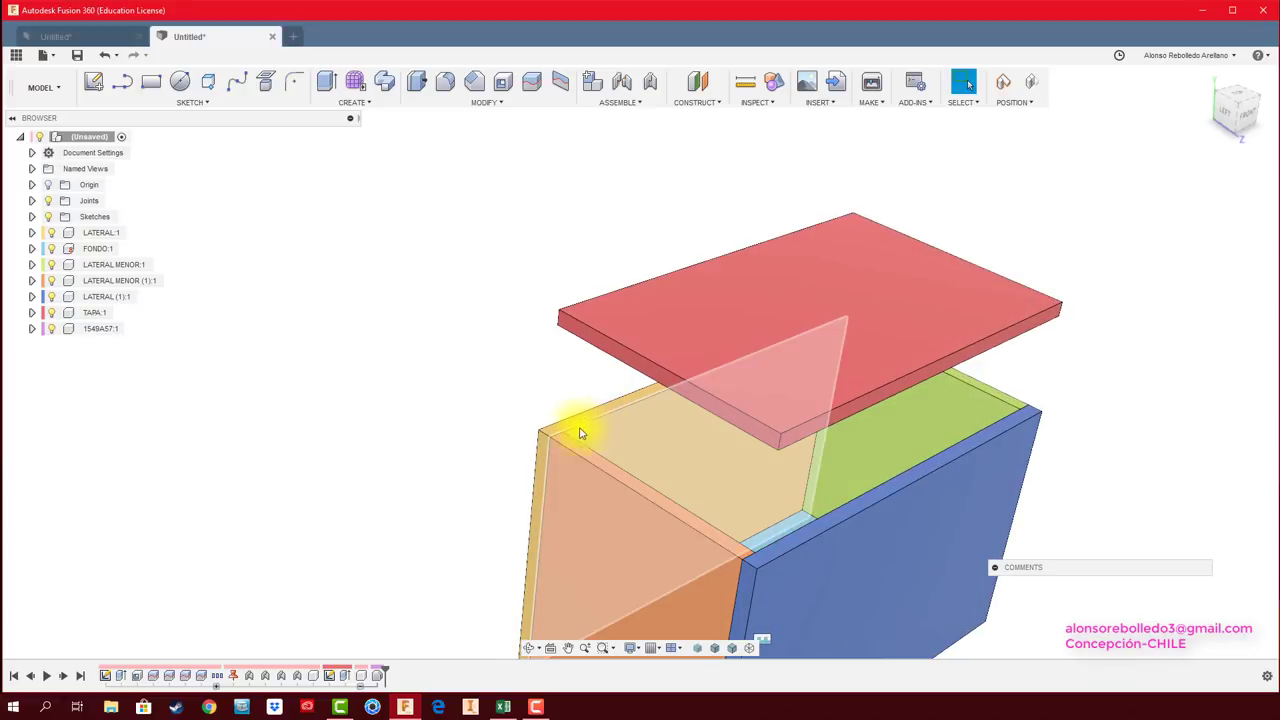
mouse_move(686, 500)
shift+middle_down()
mouse_move(586, 434)
mouse_move(723, 486)
mouse_move(651, 513)
mouse_move(680, 480)
mouse_move(1020, 262)
shift+middle_up()
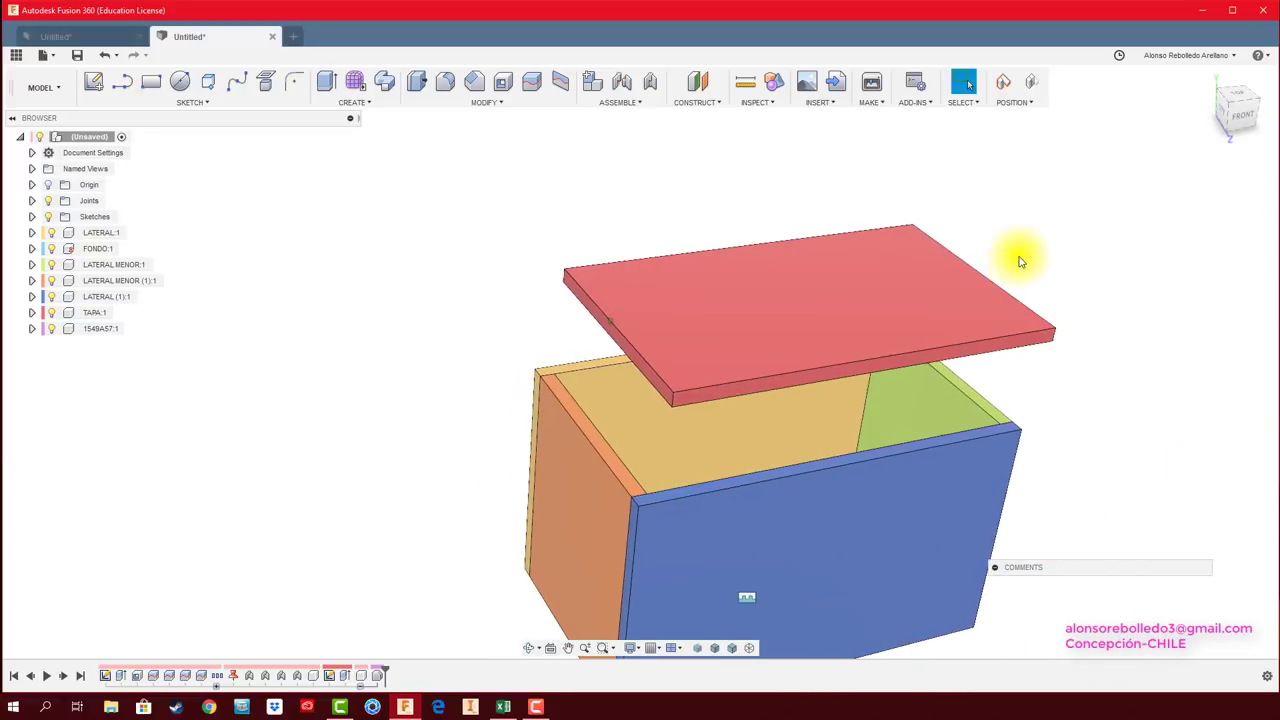
click(1031, 82)
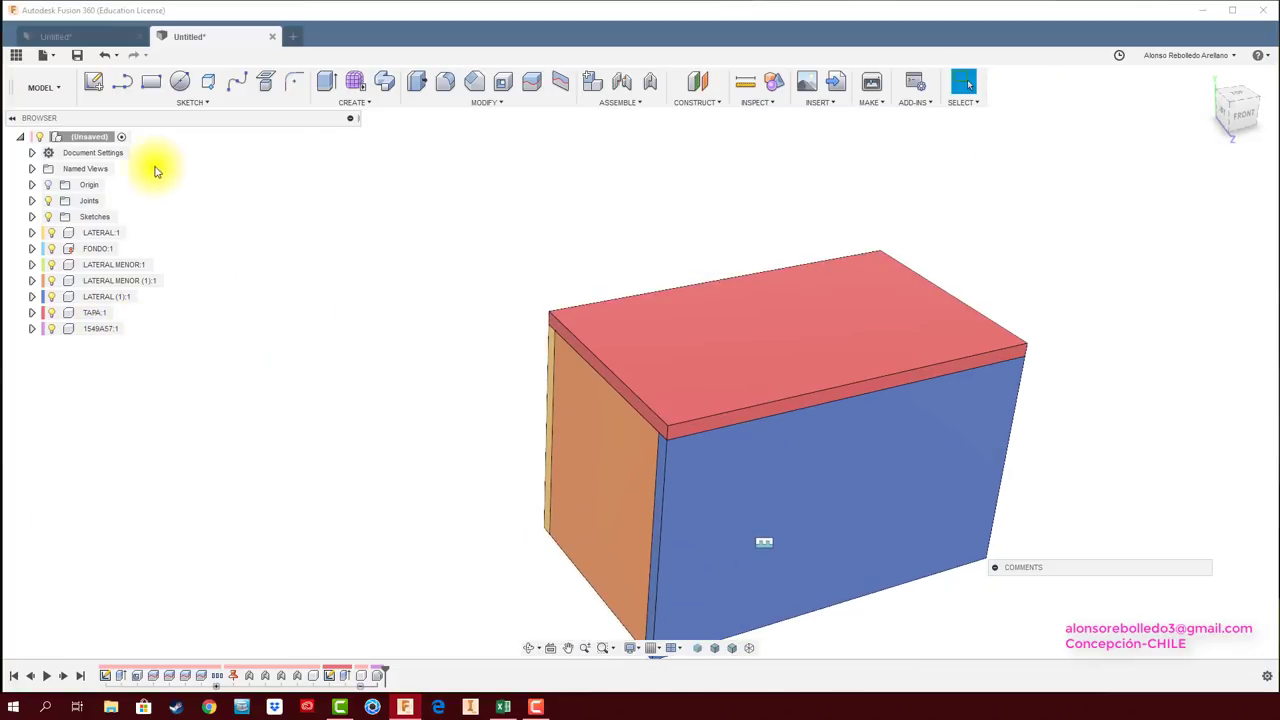
right_click(104, 140)
Add a new component named INTERIOR TAPA to the assembly.
click(136, 152)
text(INTERIOR)
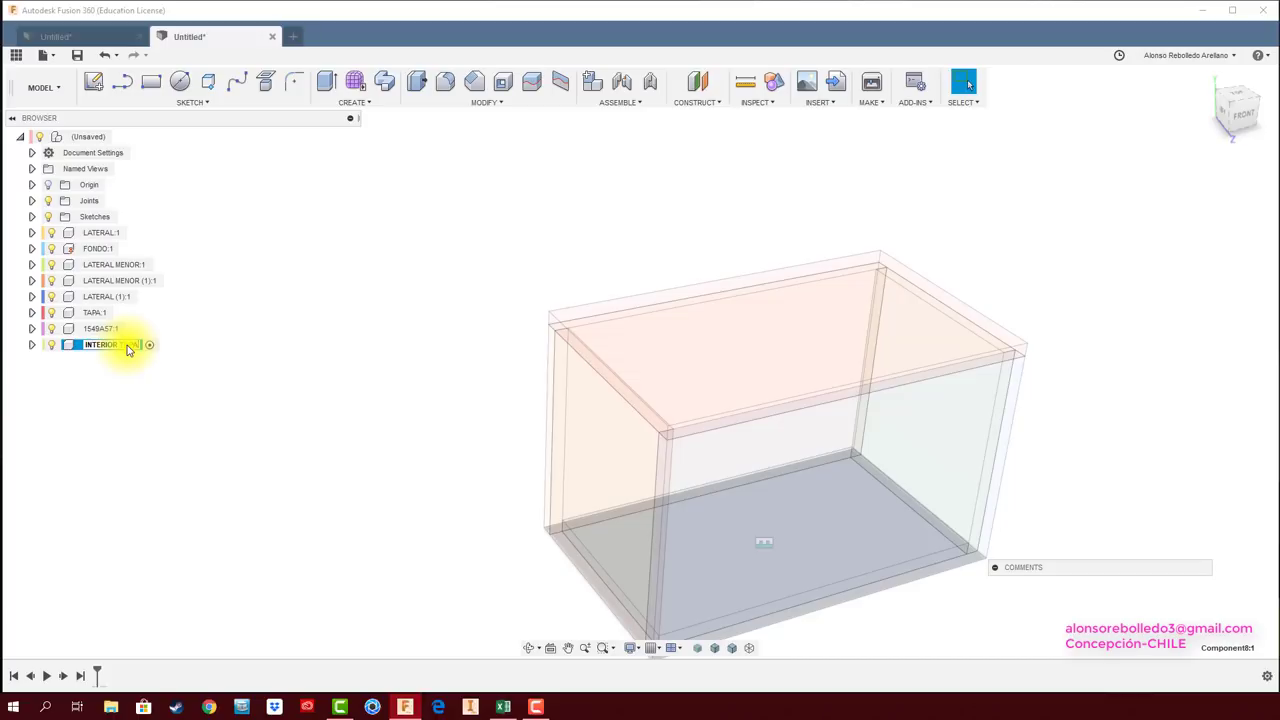
key(Return)
shift+middle_drag(670, 450, 534, 429)
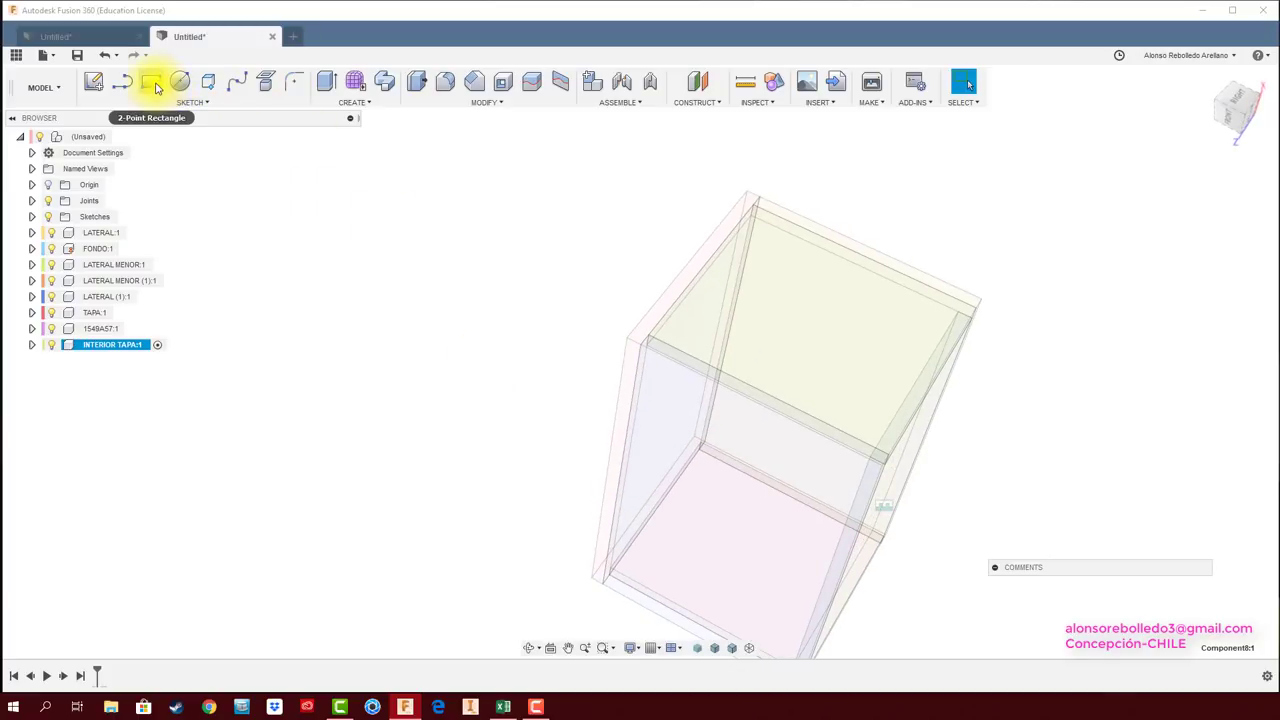
Hide the wall and floor panels so only the TAPA lid remains visible.
click(152, 82)
mouse_move(710, 328)
shift+middle_down()
mouse_move(686, 386)
mouse_move(734, 380)
mouse_move(380, 374)
mouse_move(540, 430)
shift+middle_up()
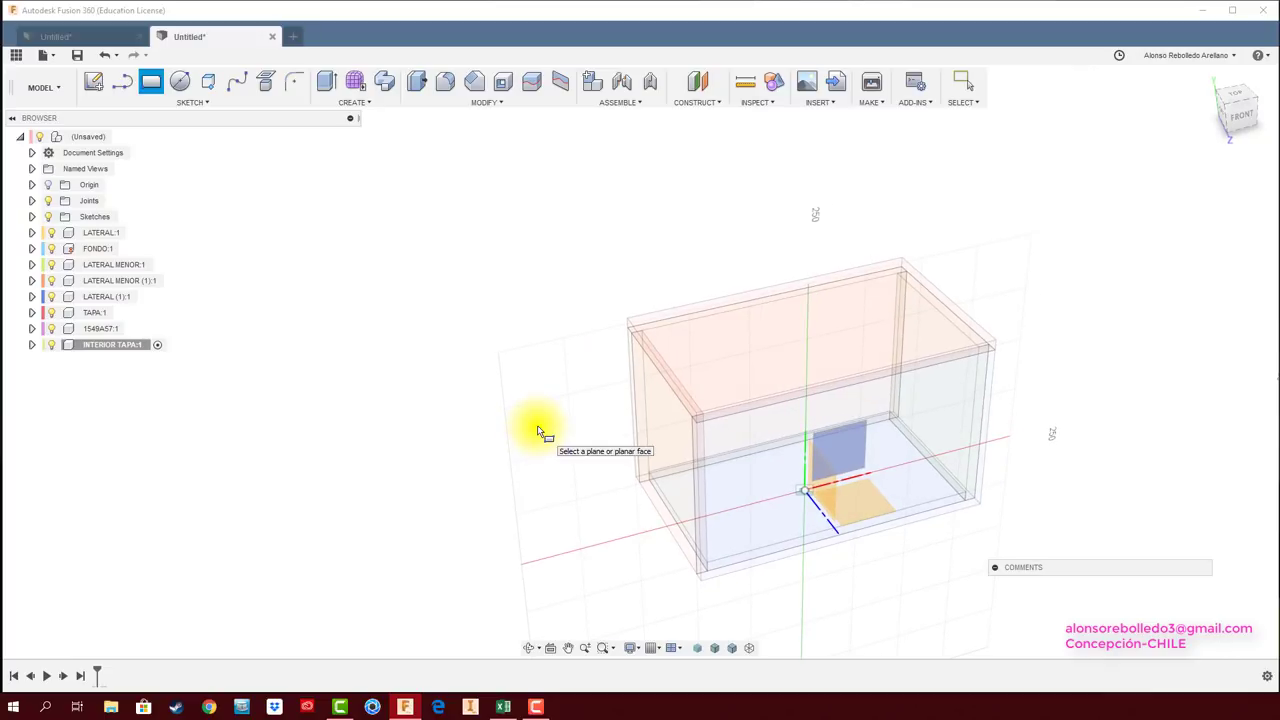
click(52, 296)
click(52, 264)
click(52, 248)
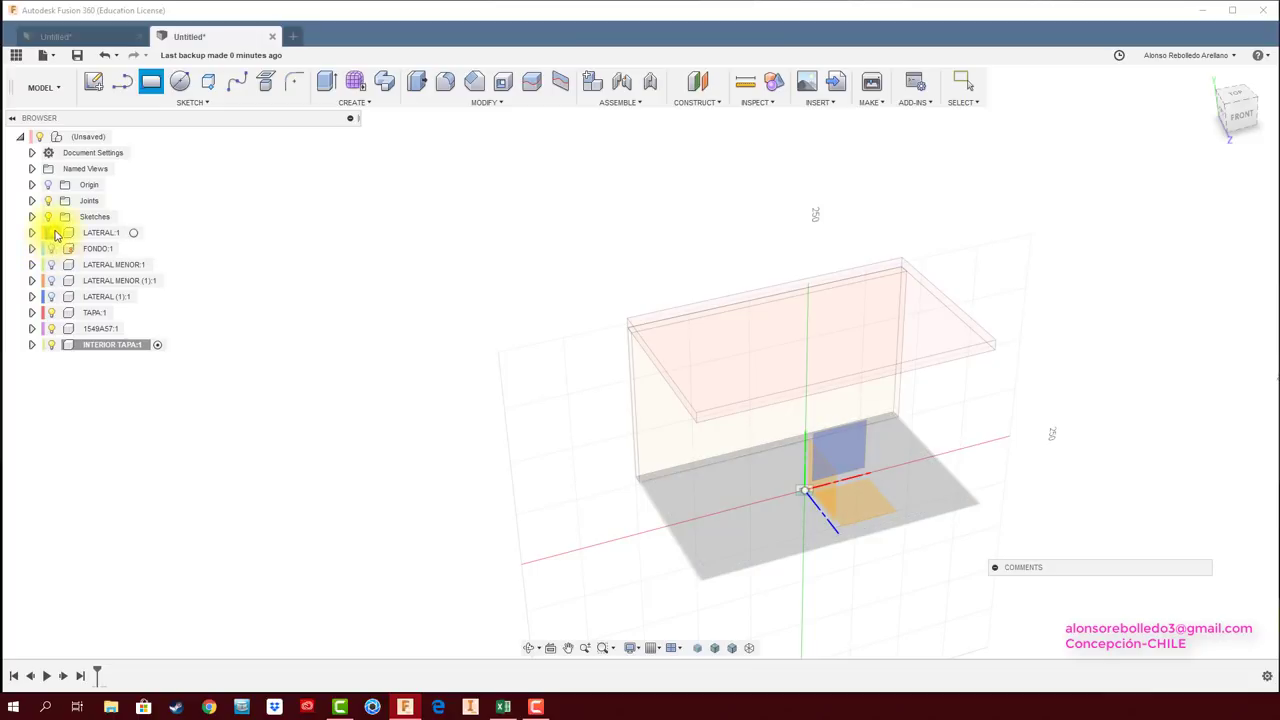
click(52, 232)
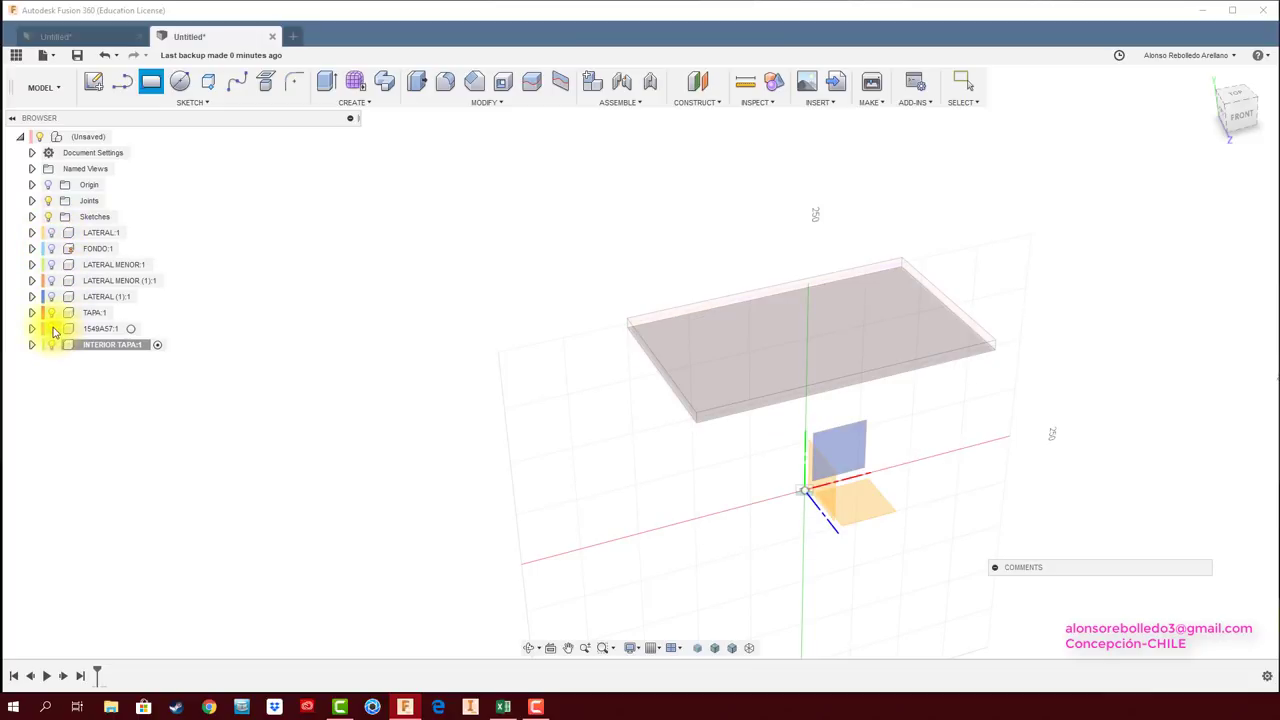
mouse_move(466, 386)
shift+middle_down()
mouse_move(523, 420)
mouse_move(740, 430)
shift+middle_up()
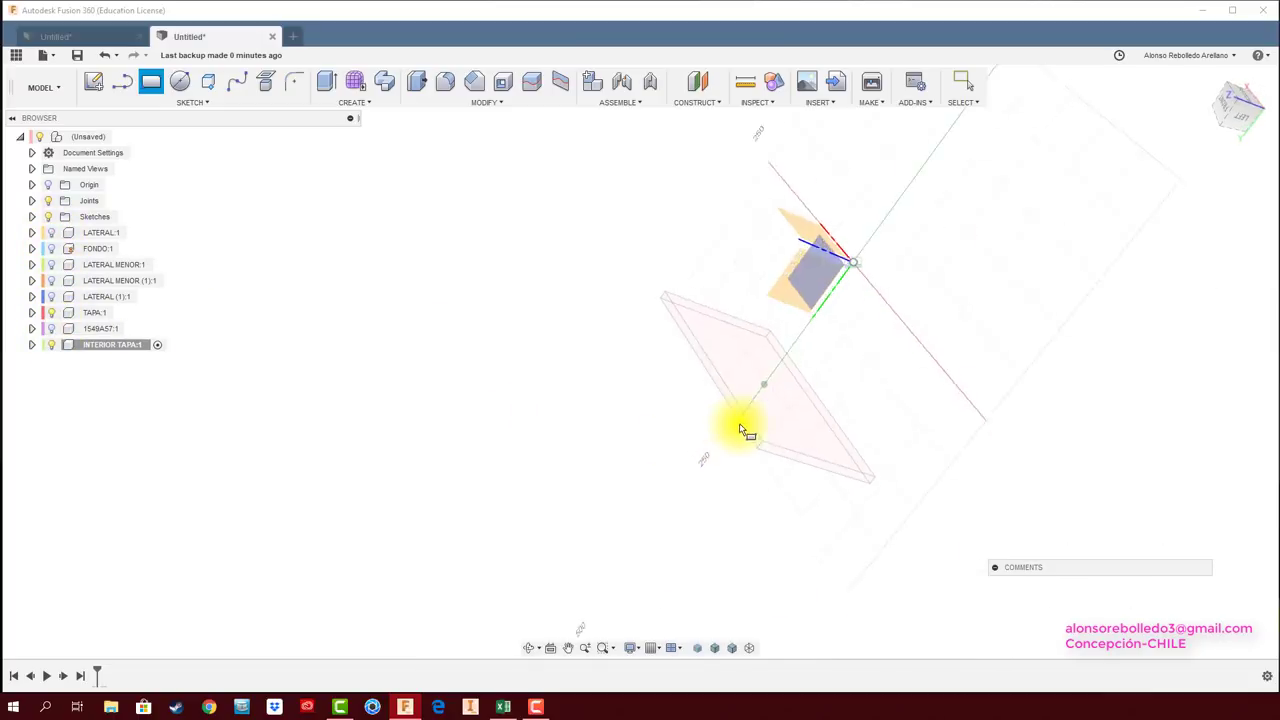
Draw a rectangle on the lid face and dimension its top offset from the lid edge to 9 mm.
click(765, 415)
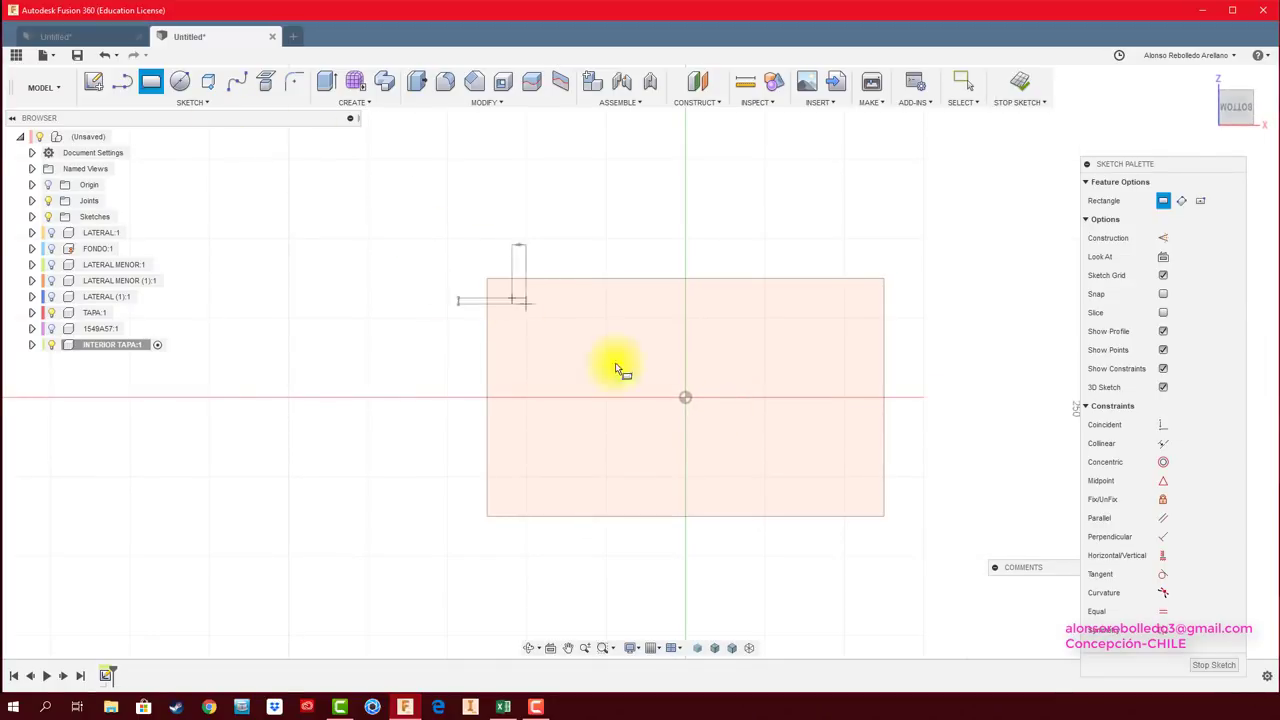
click(685, 397)
click(856, 497)
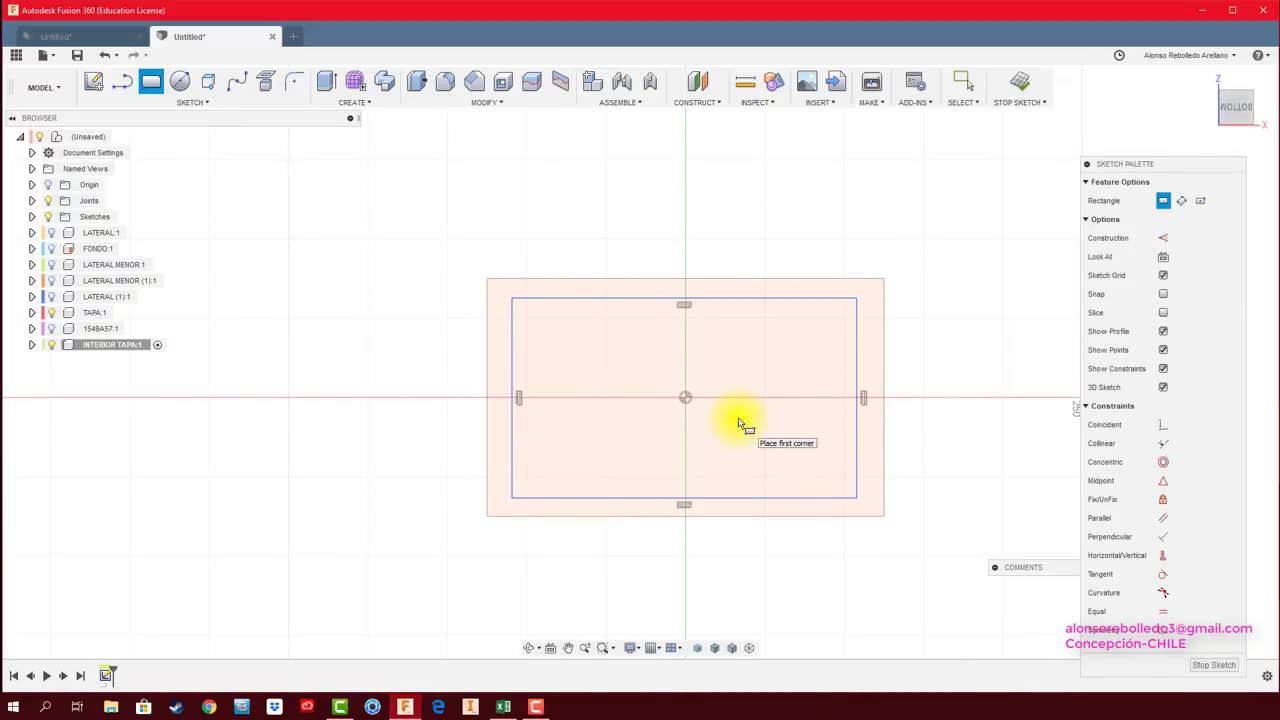
key(d)
click(737, 299)
click(737, 278)
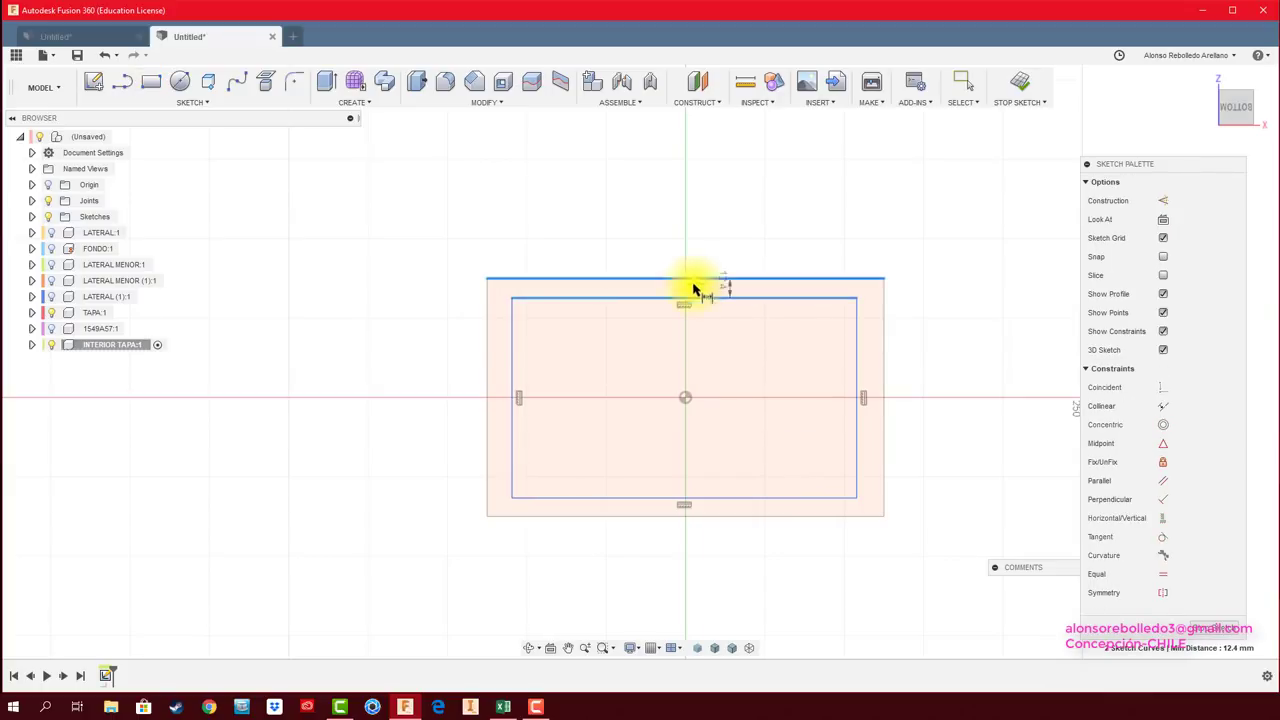
click(336, 290)
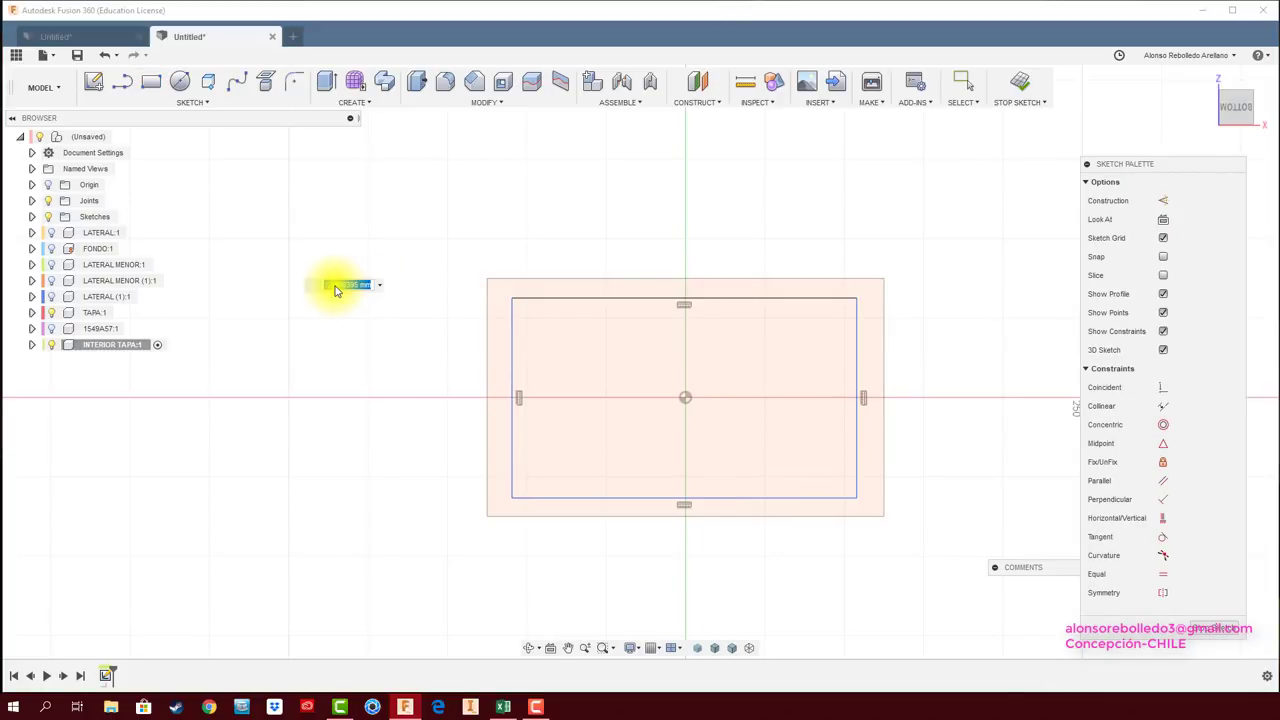
key(Return)
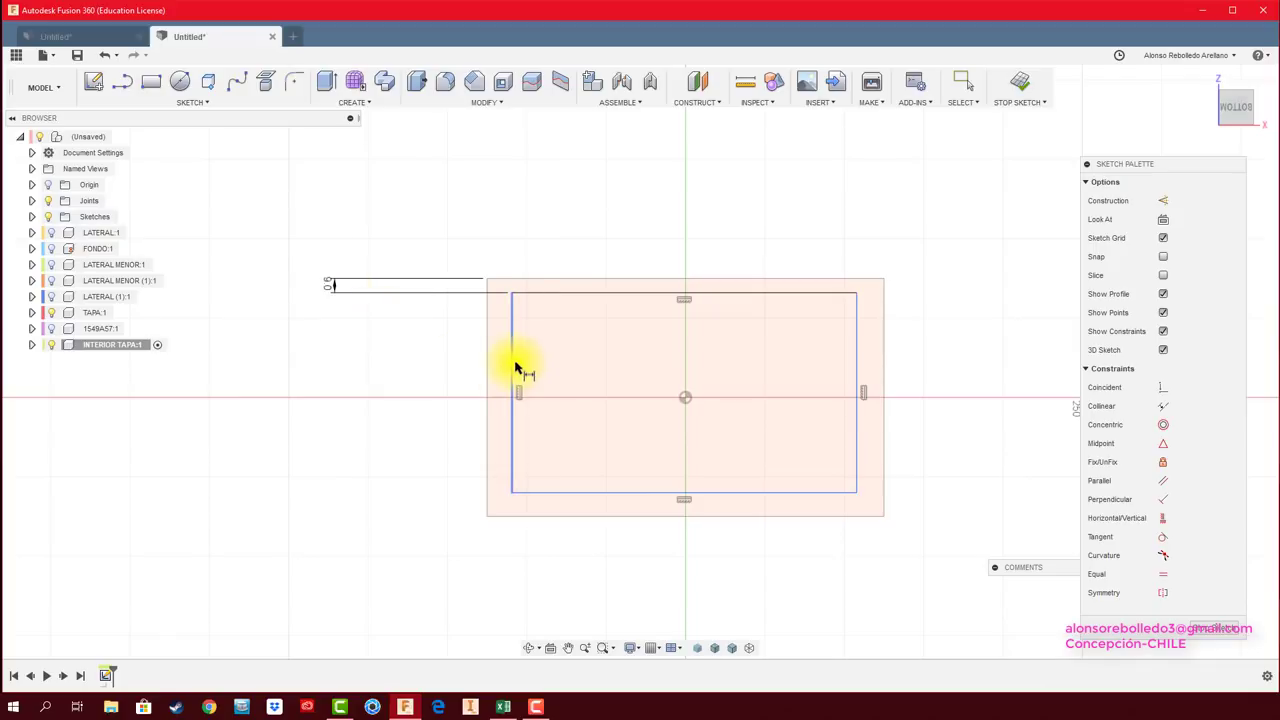
Set the left, bottom and right offsets to d8 (9 mm) from the lid edges.
click(515, 368)
click(410, 472)
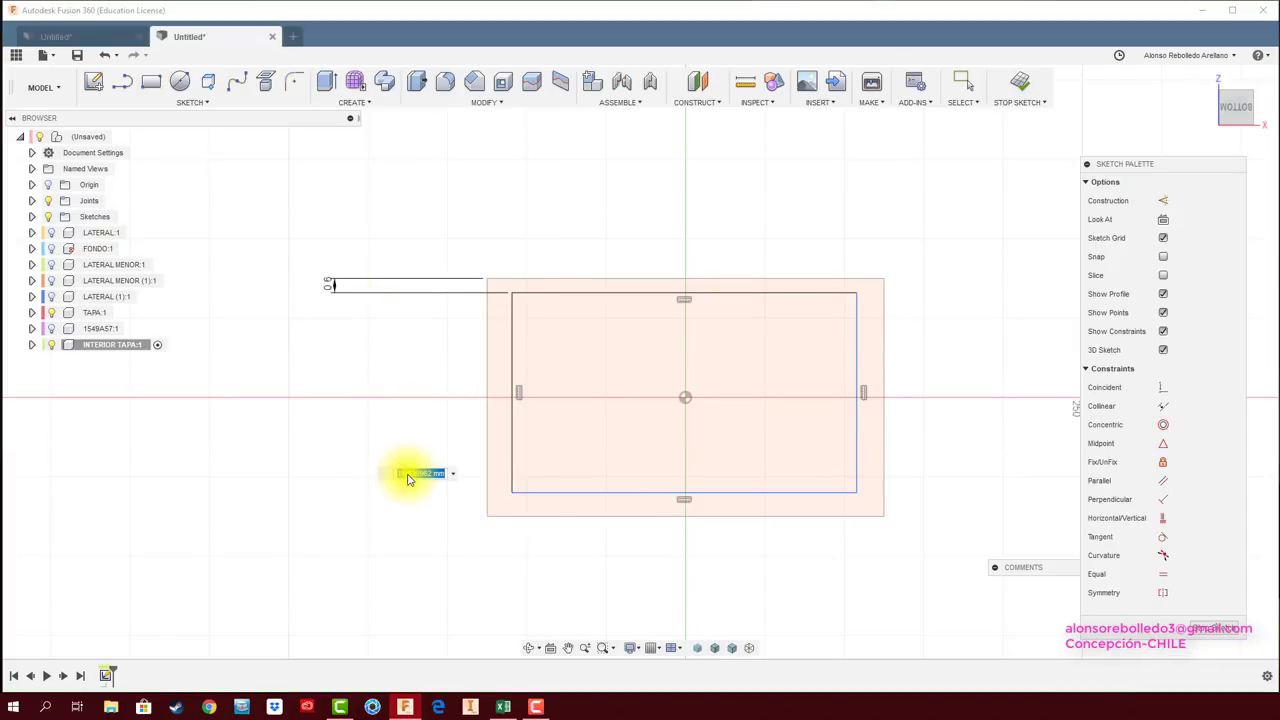
text(d8)
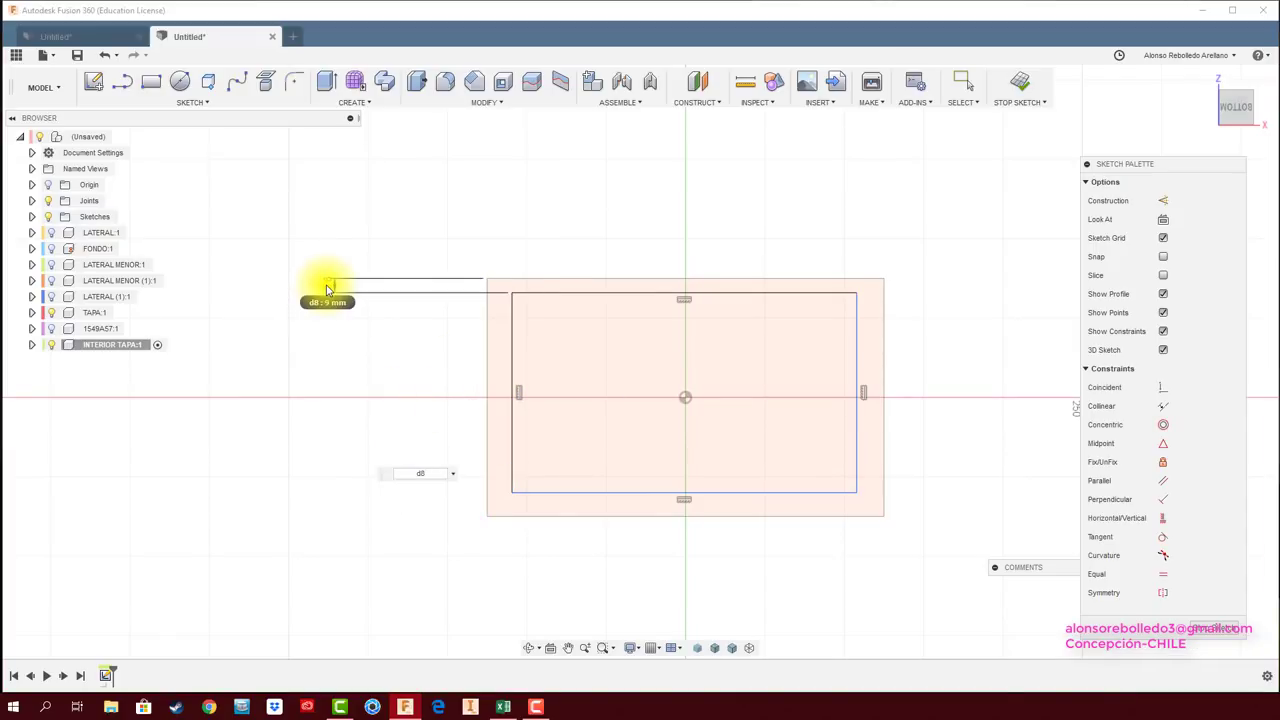
key(Return)
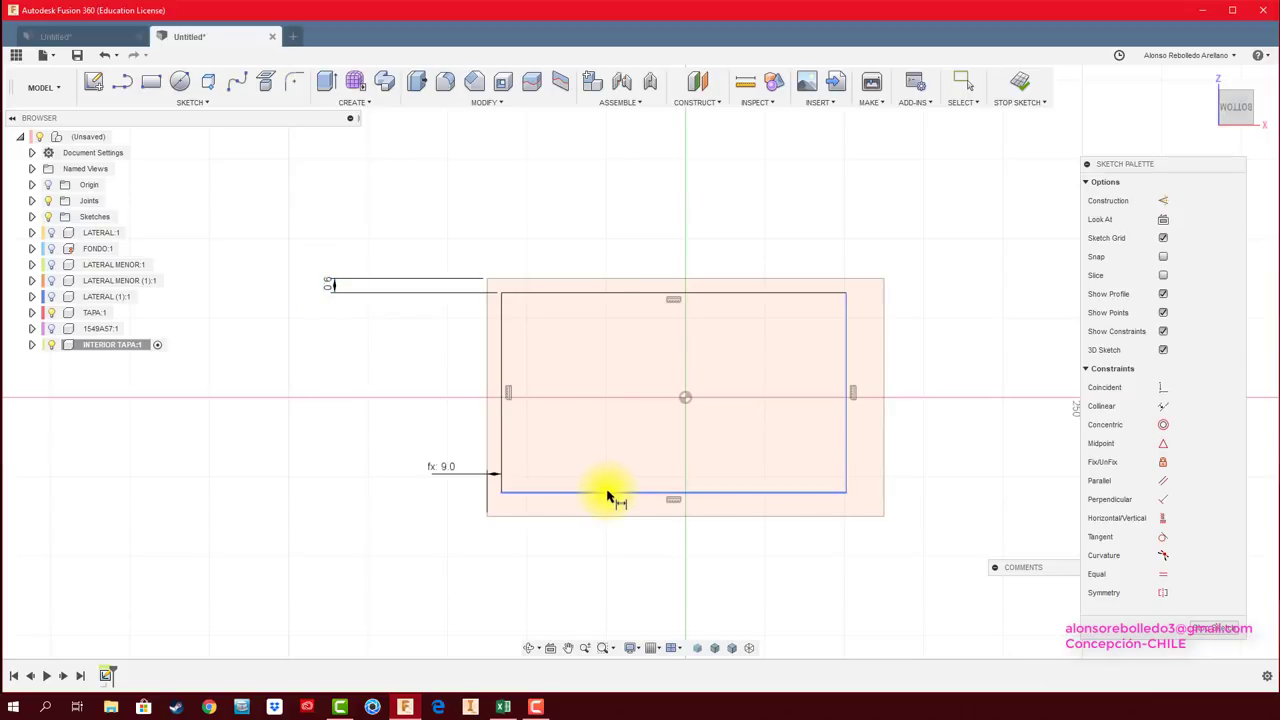
click(607, 494)
click(530, 578)
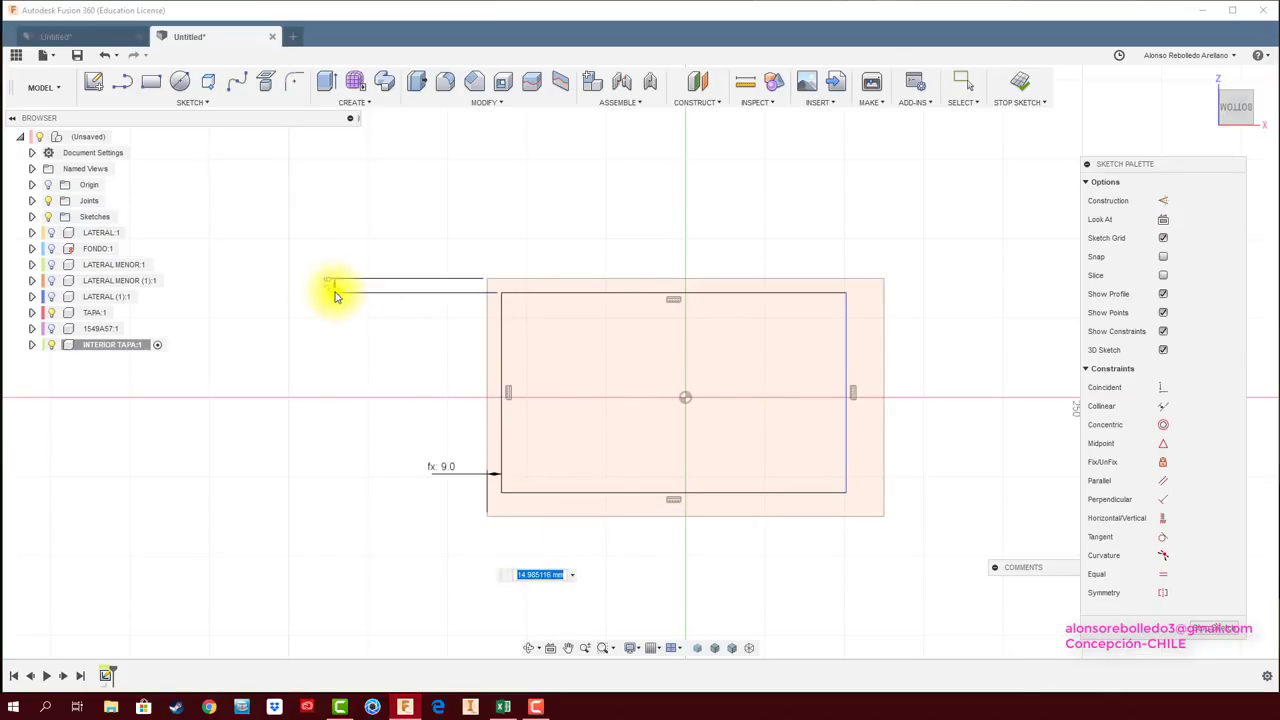
key(Return)
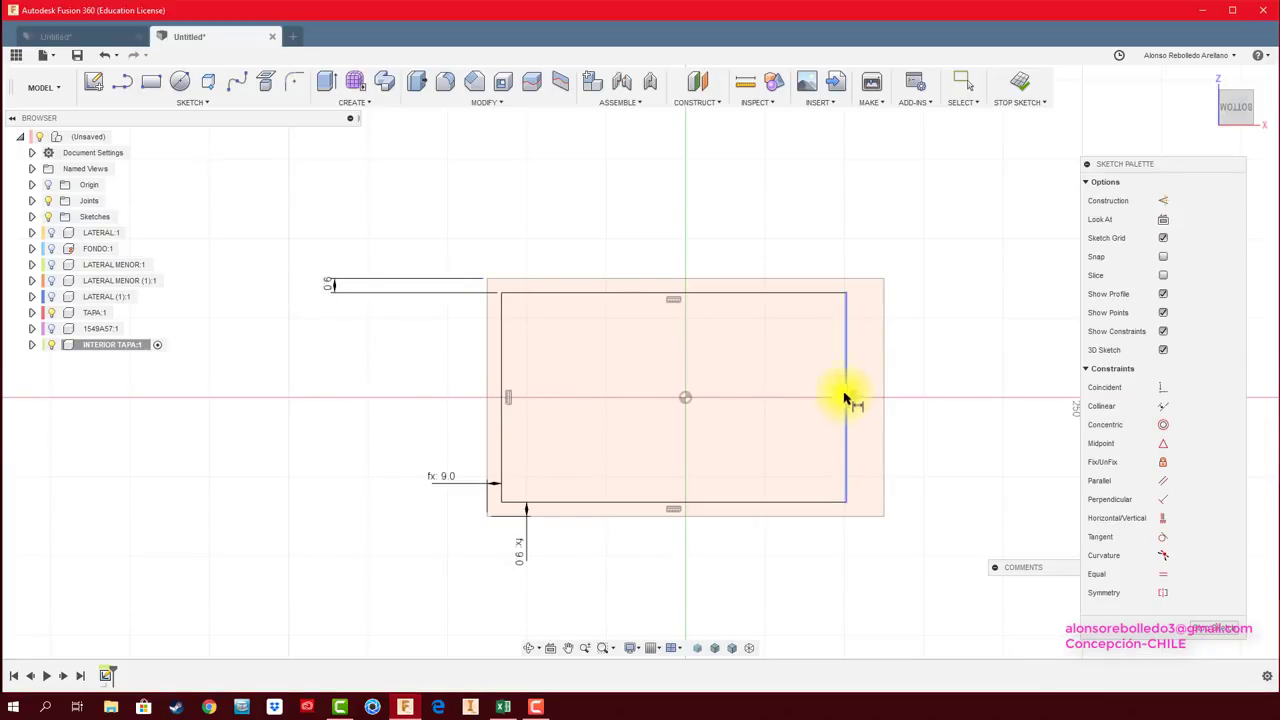
click(847, 438)
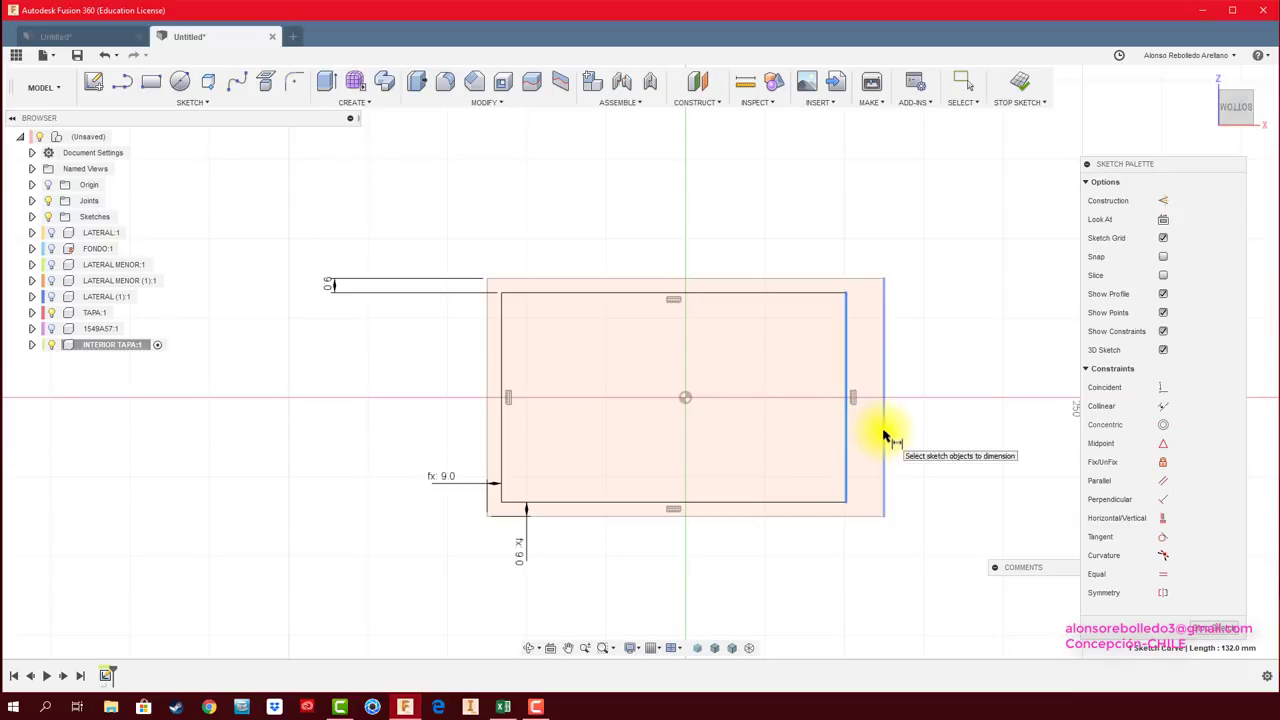
key(Escape)
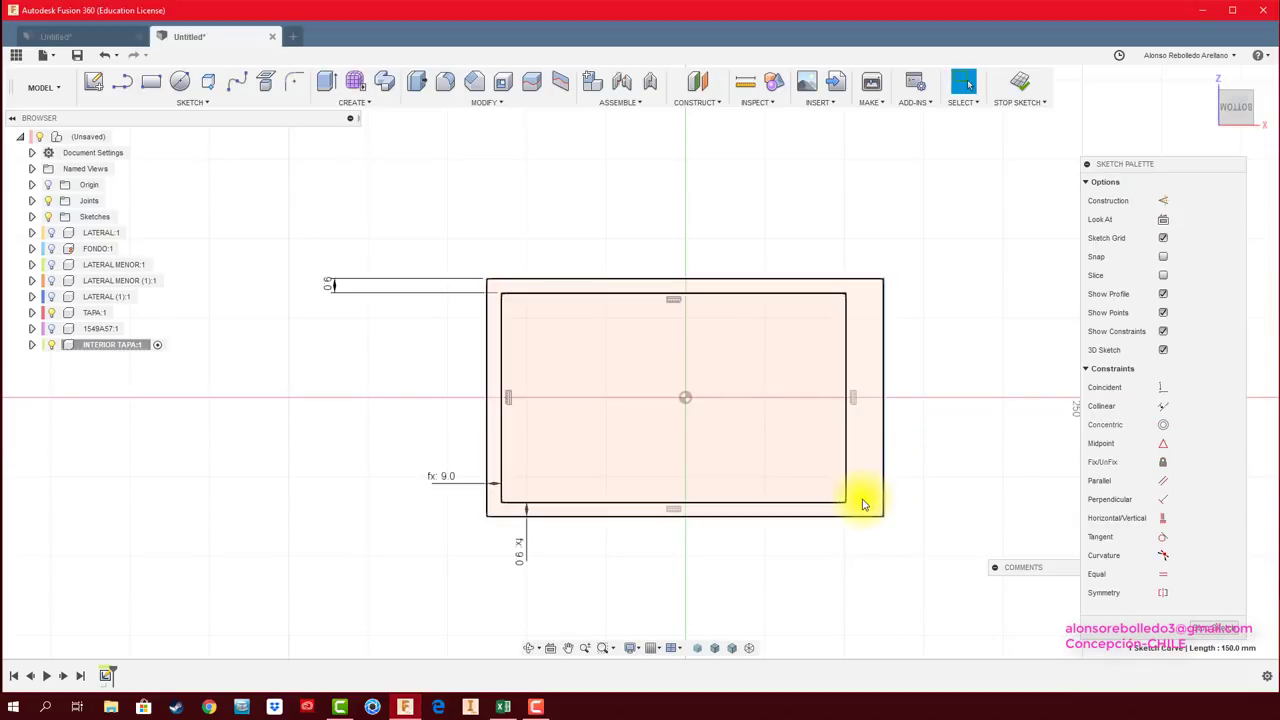
key(d)
click(883, 498)
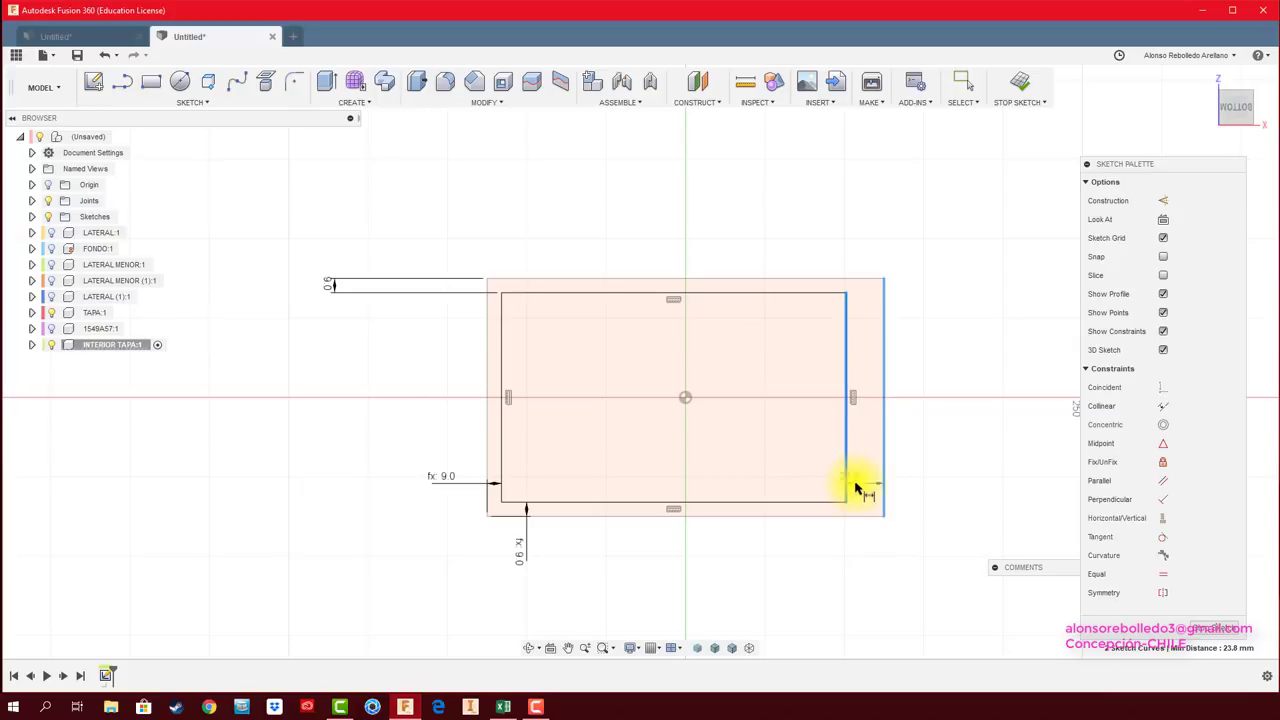
click(867, 573)
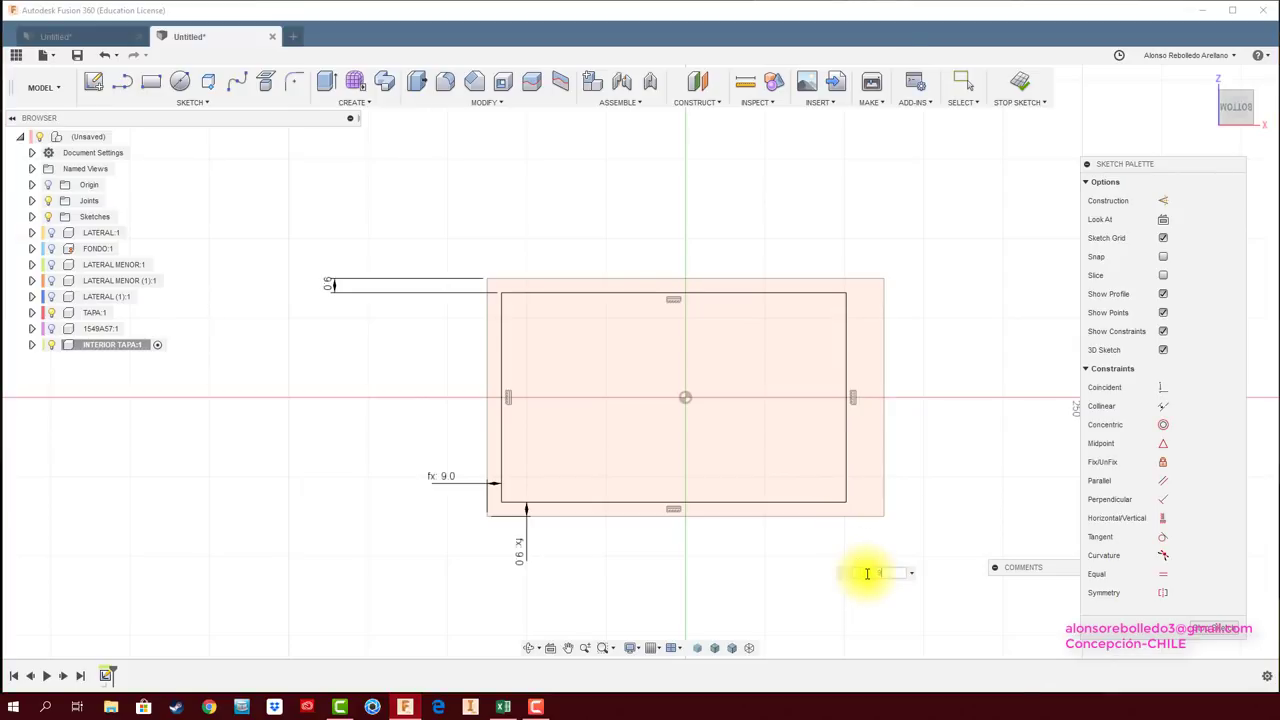
key(Return)
Extrude the inset rectangle profile 9 mm as a new body and check it from below.
shift+middle_drag(806, 528, 762, 490)
key(e)
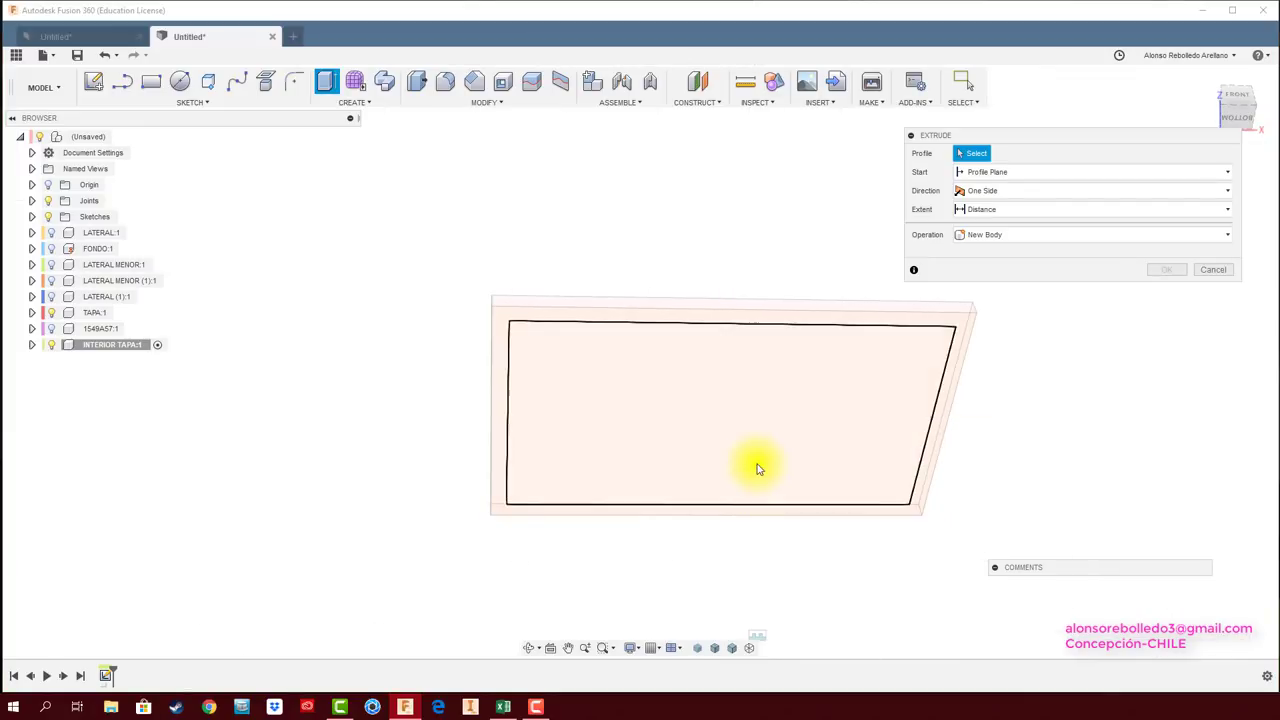
click(745, 459)
drag(736, 437, 729, 449)
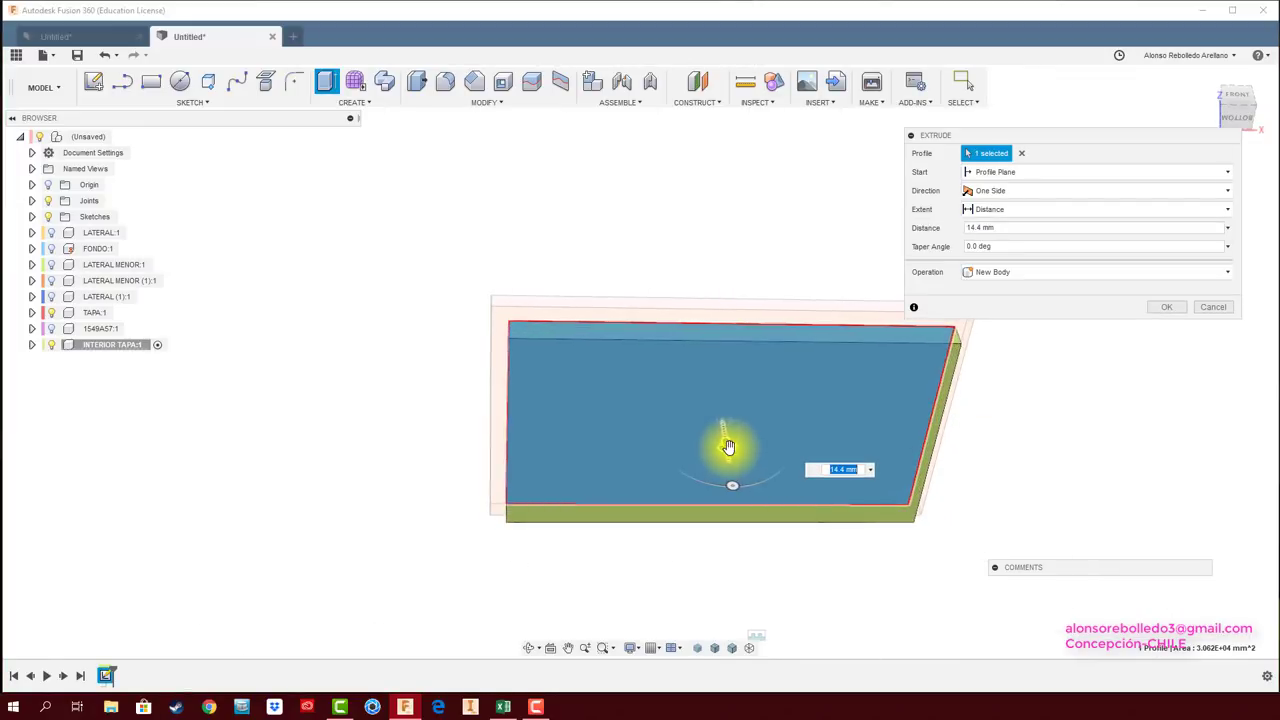
shift+middle_drag(729, 449, 729, 443)
shift+middle_drag(737, 510, 738, 511)
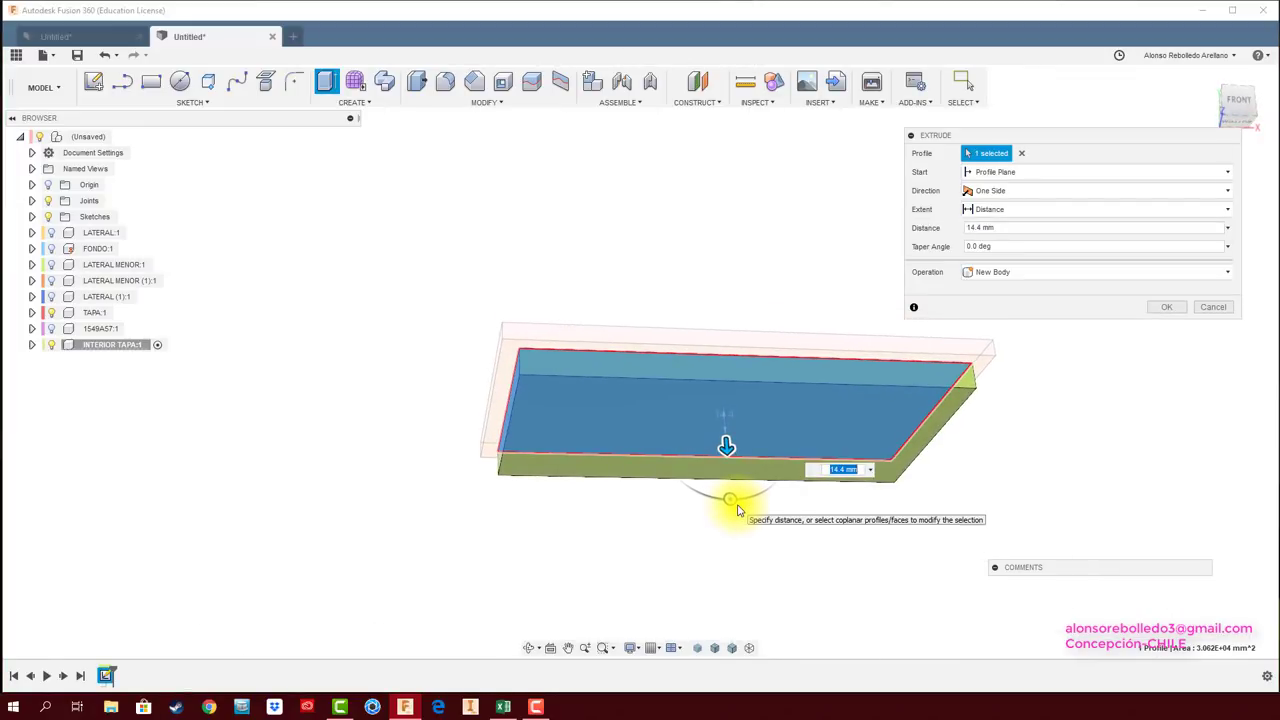
text(9)
key(Return)
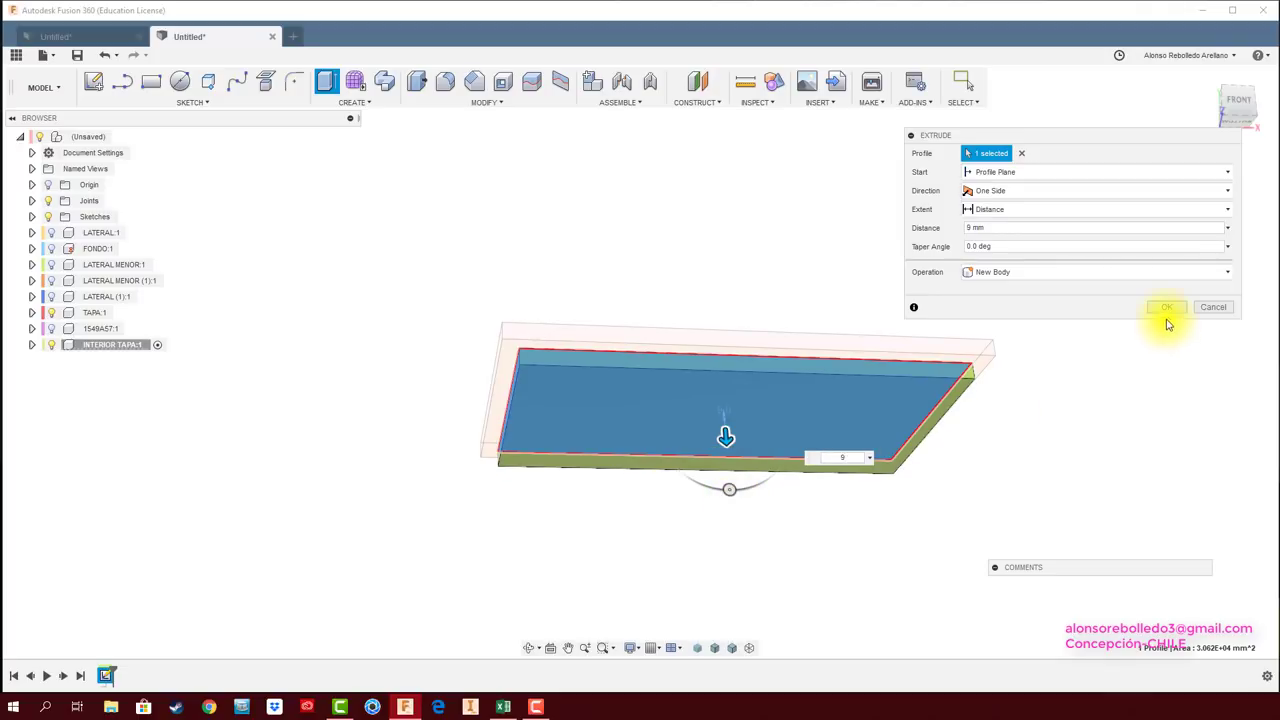
click(1168, 310)
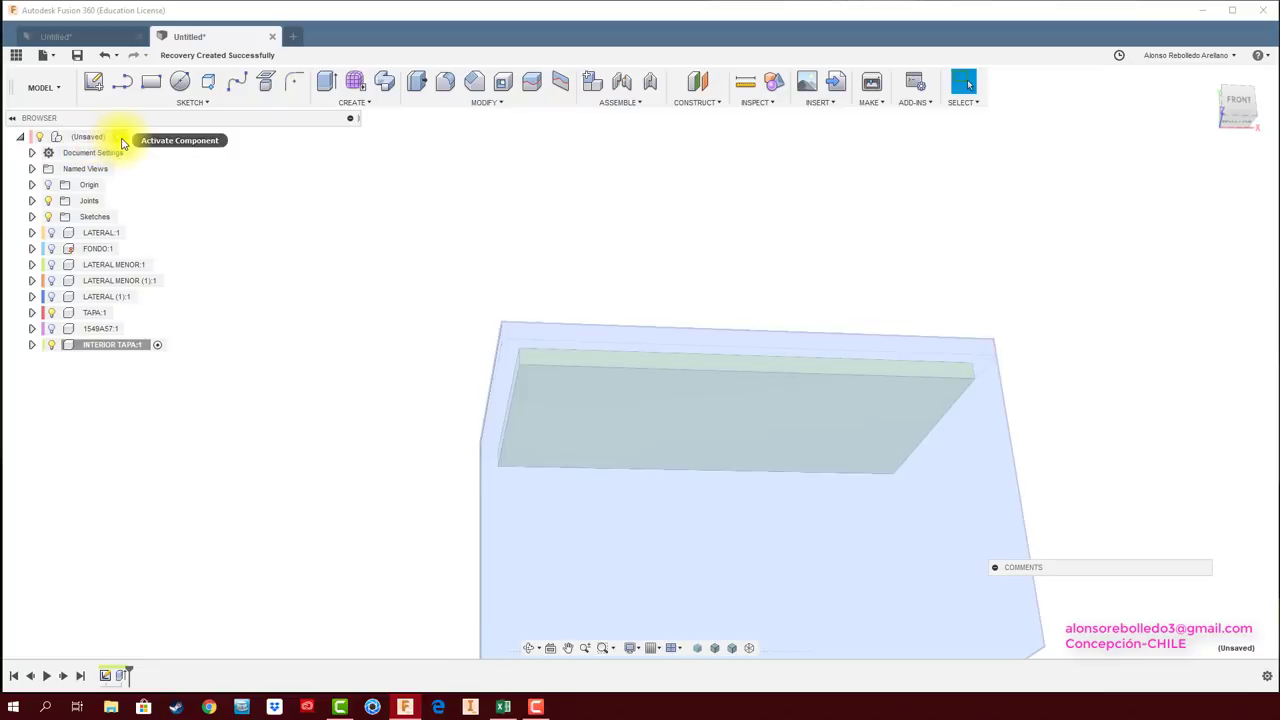
shift+middle_drag(318, 224, 849, 353)
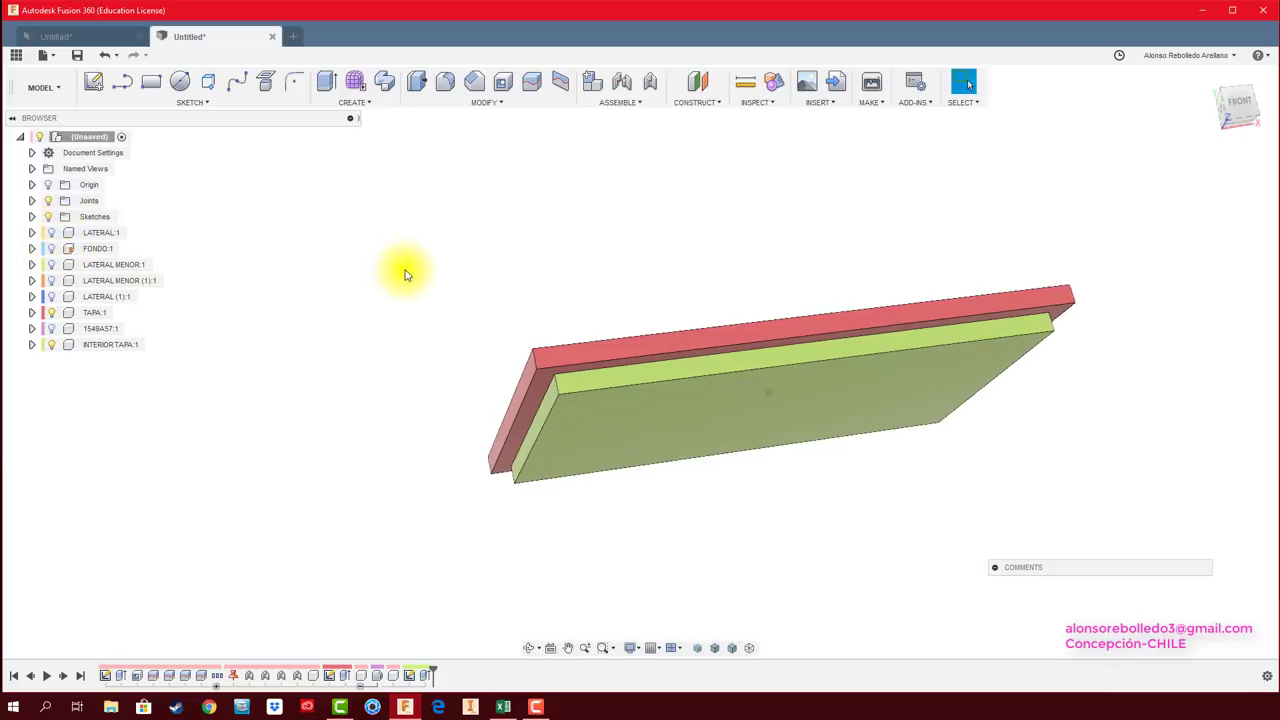
Fix INTERIOR TAPA to the TAPA lid with a rigid as-built joint.
click(651, 82)
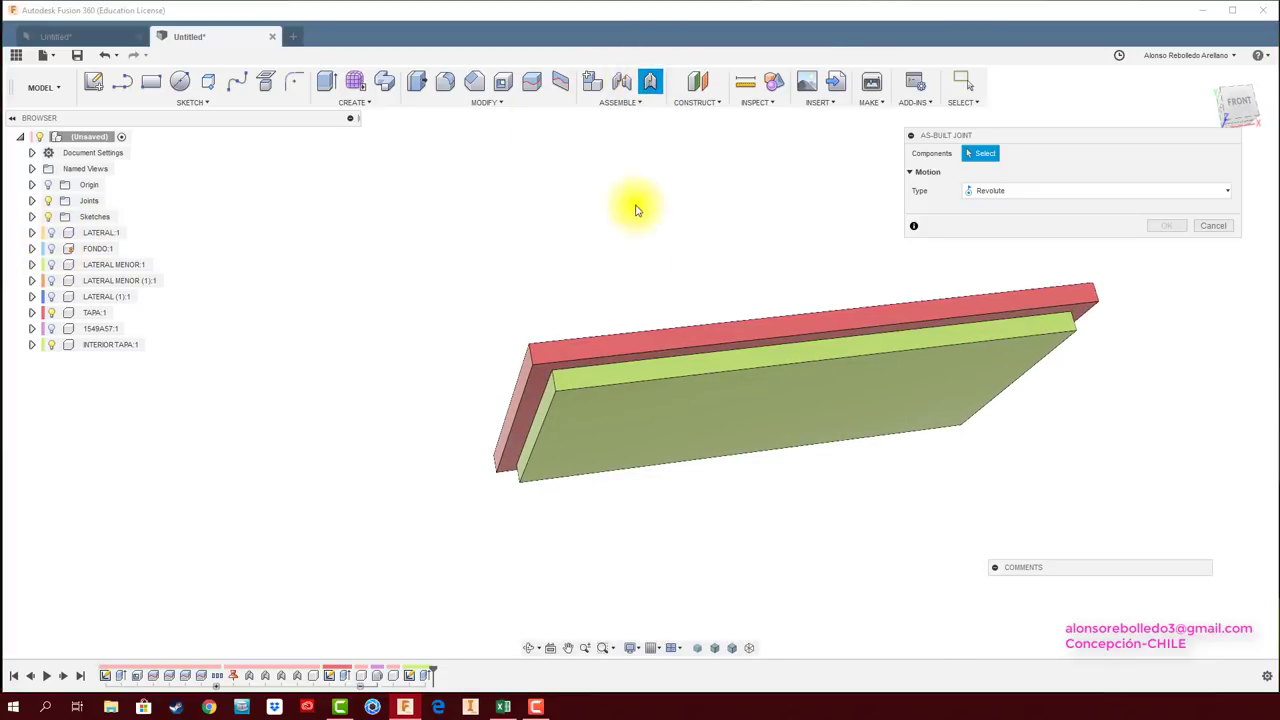
click(709, 420)
click(685, 346)
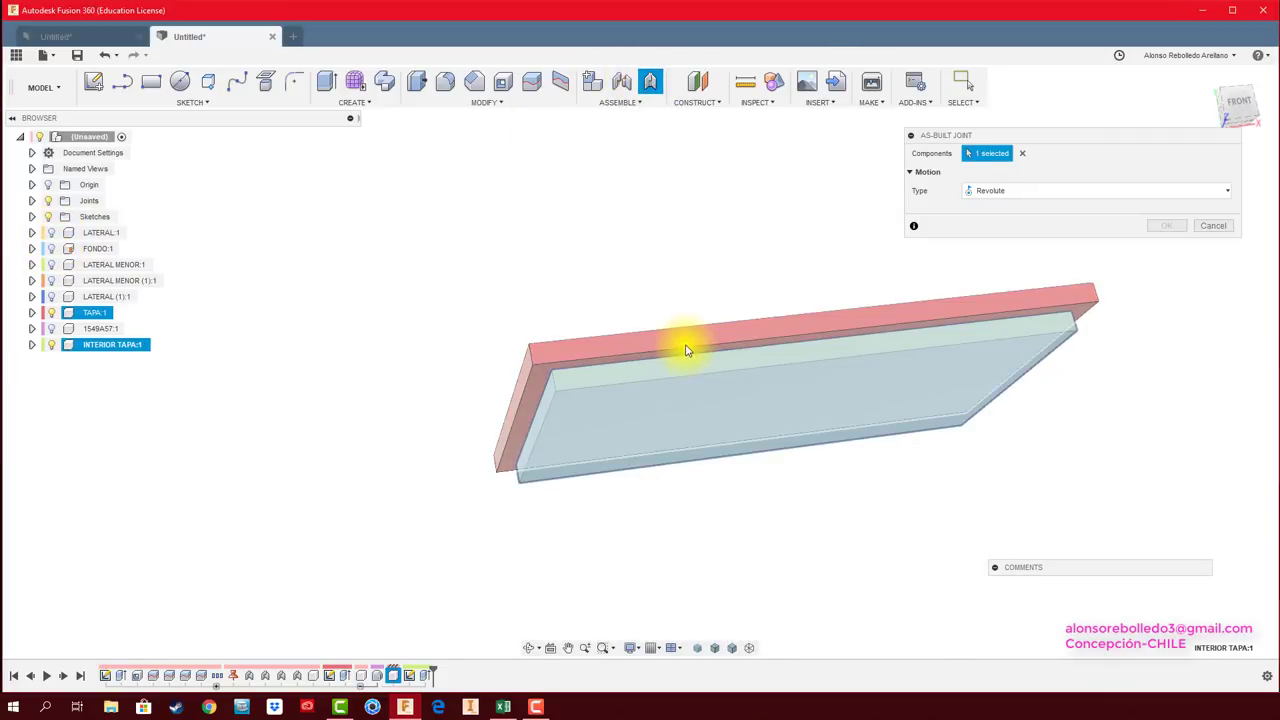
click(1121, 212)
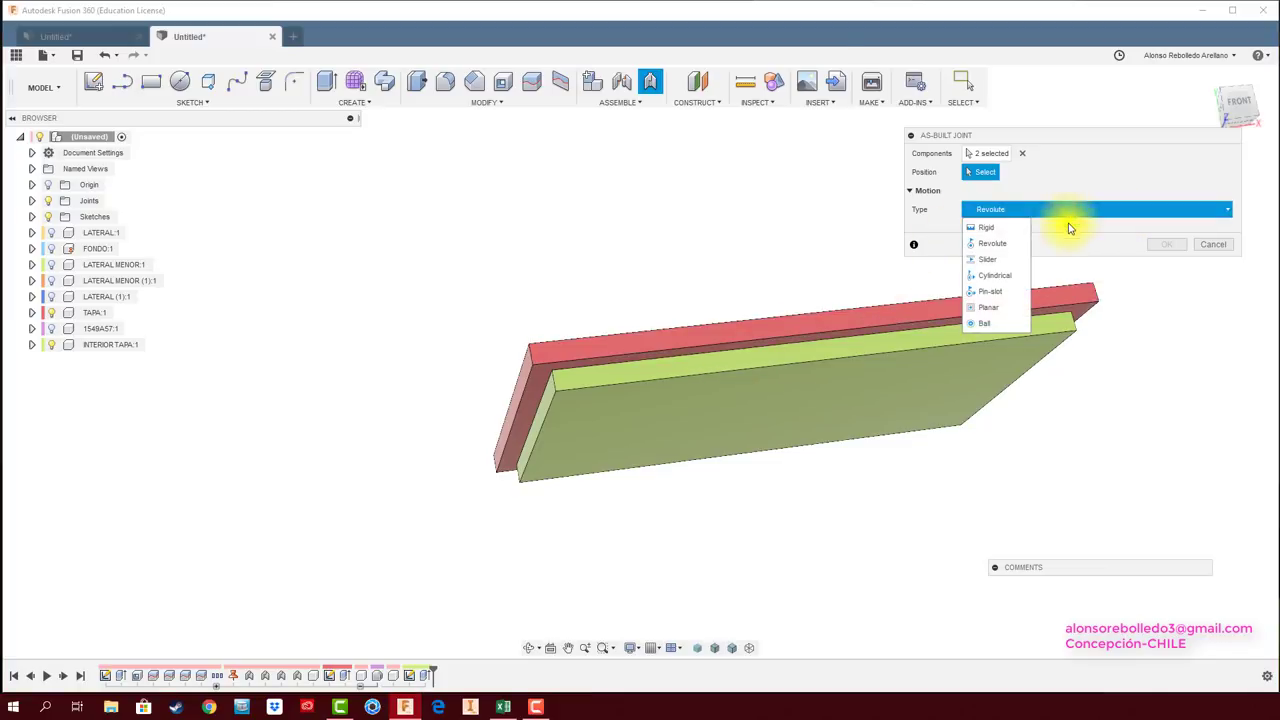
click(995, 229)
click(1167, 244)
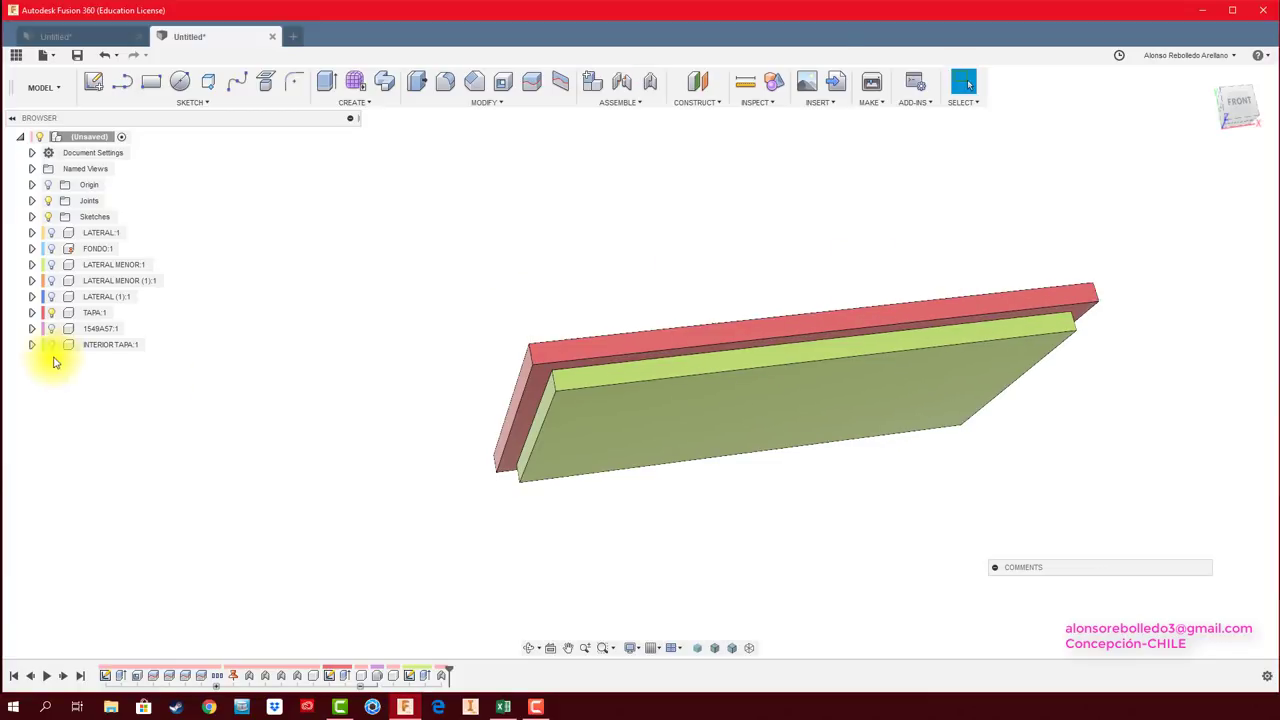
Show the hidden box panels again and restore the lid to its closed position.
click(51, 280)
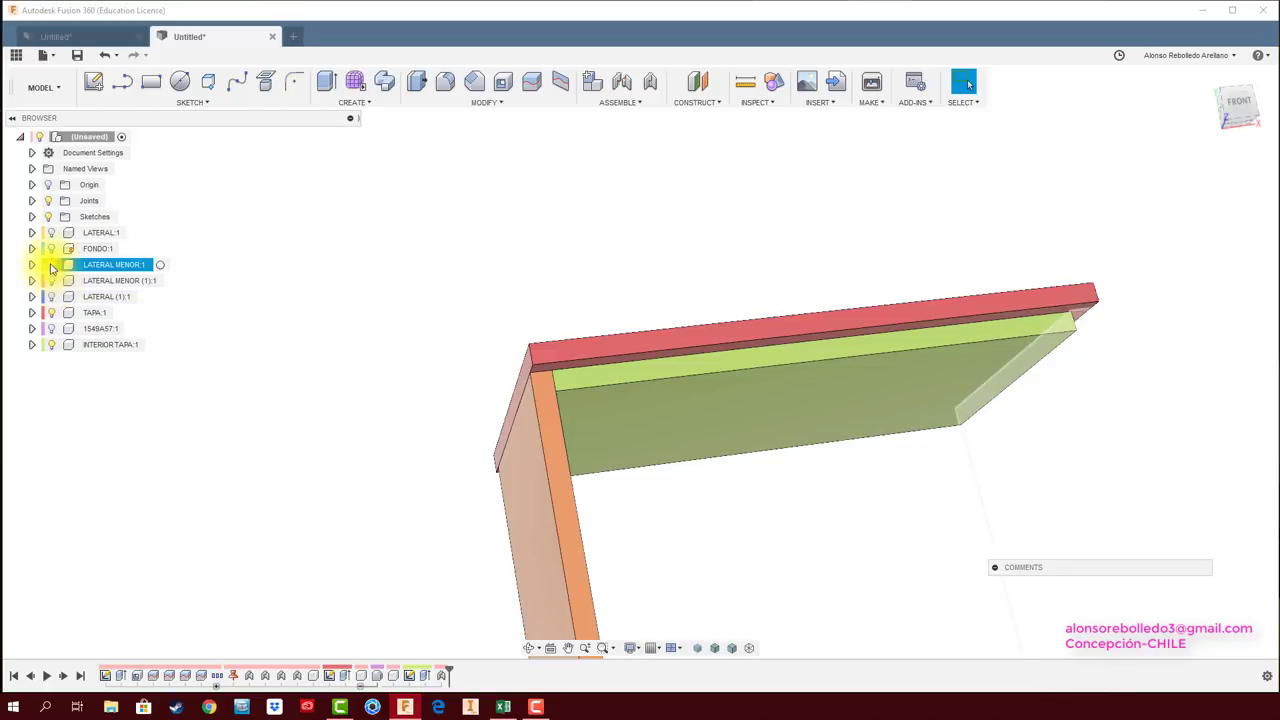
click(51, 264)
click(51, 296)
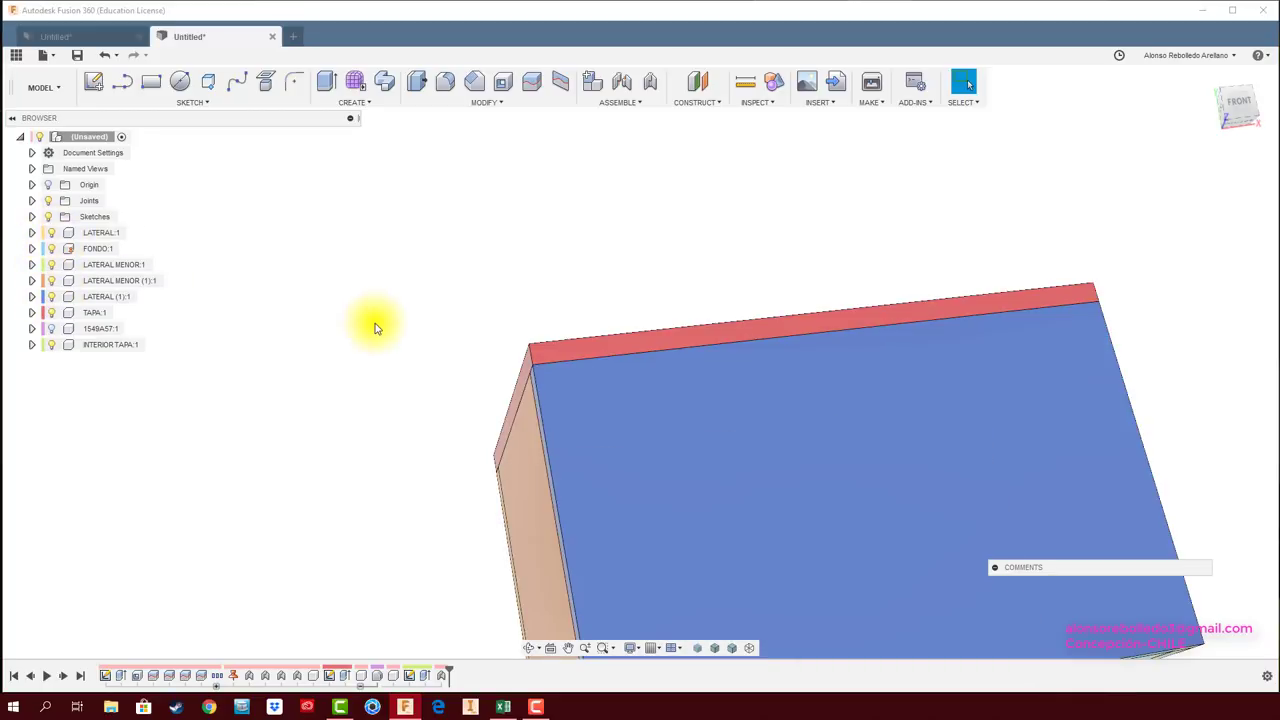
key(F5)
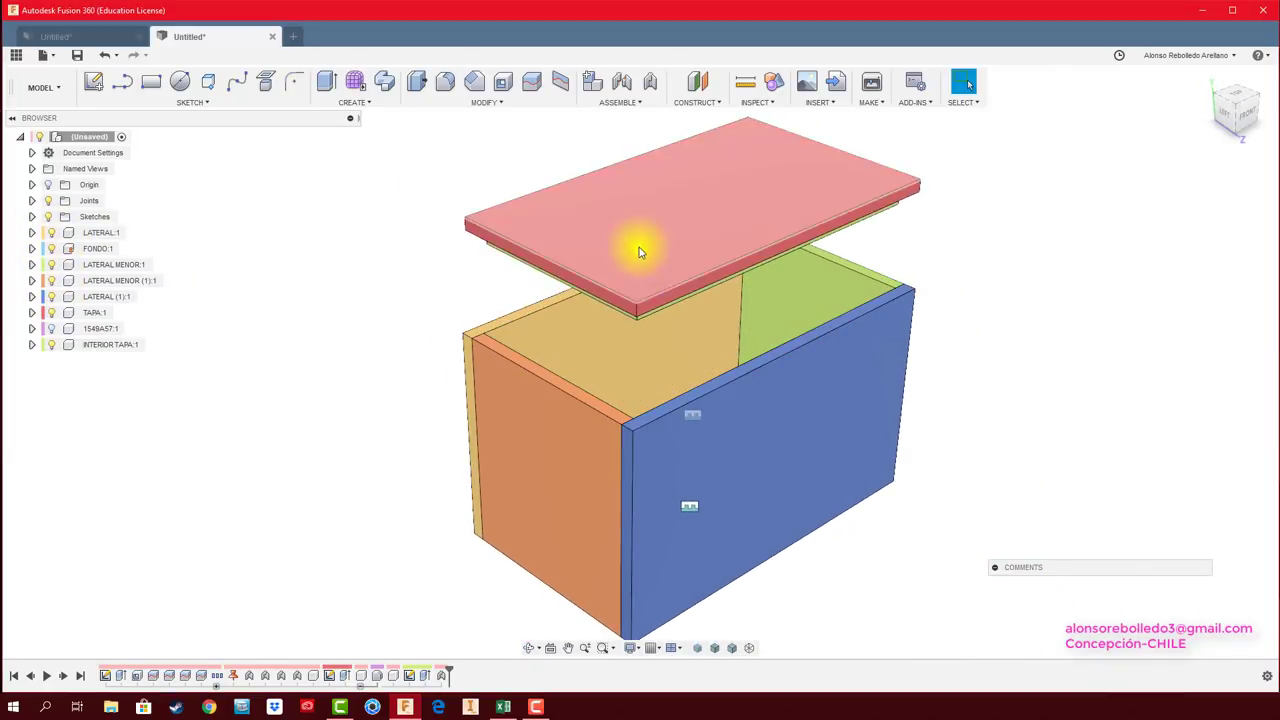
mouse_move(639, 247)
mouse_down()
mouse_move(628, 320)
mouse_move(608, 266)
mouse_move(594, 280)
mouse_move(632, 336)
mouse_move(543, 408)
mouse_move(461, 342)
mouse_up()
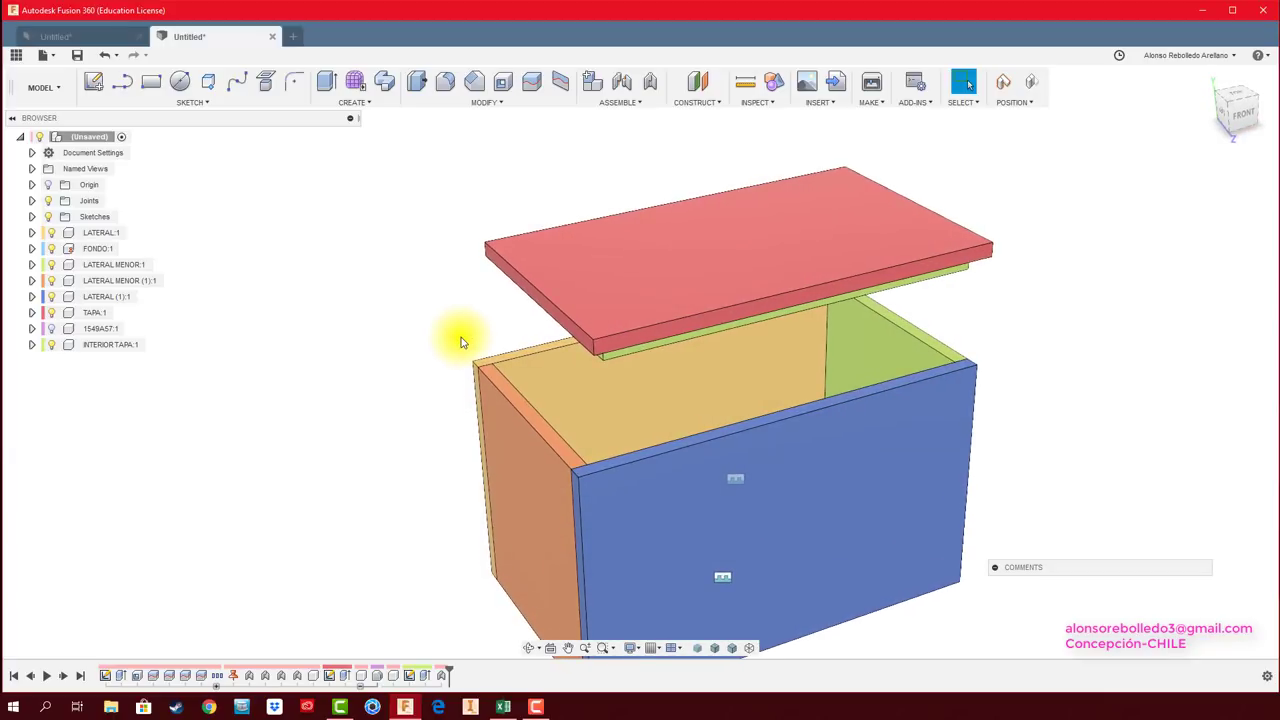
click(1031, 81)
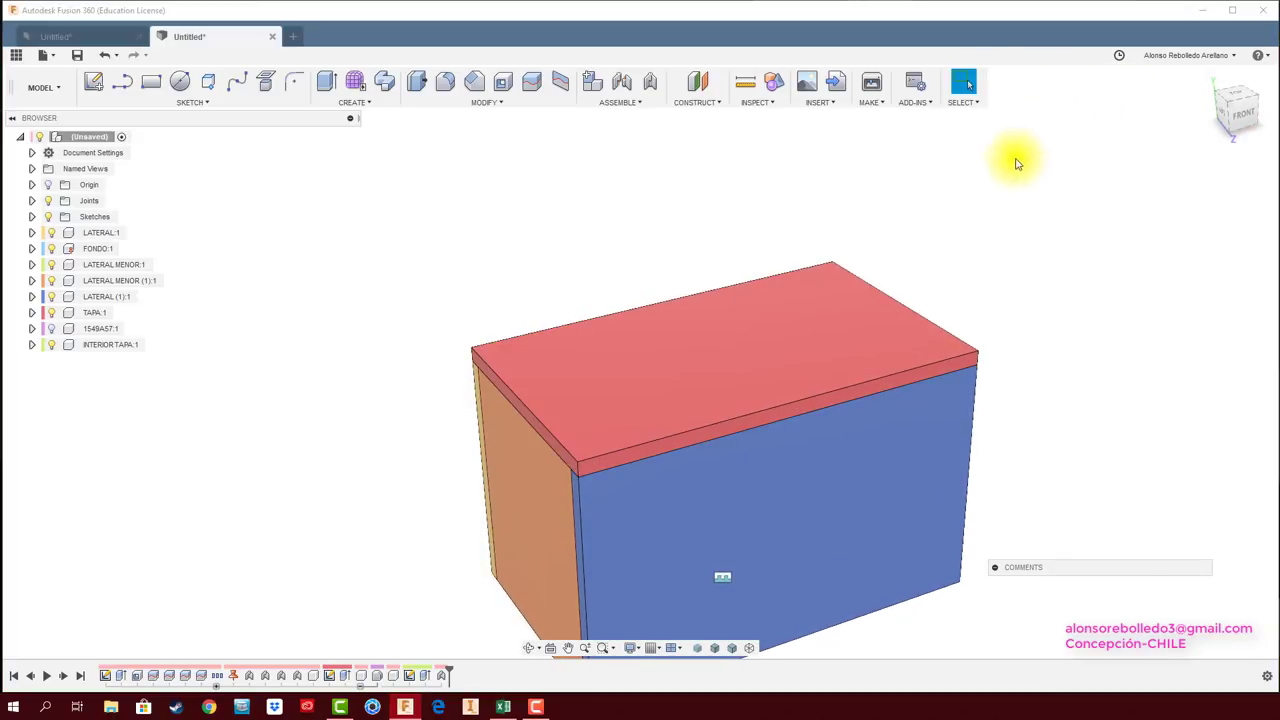
middle_drag(1014, 157, 581, 199)
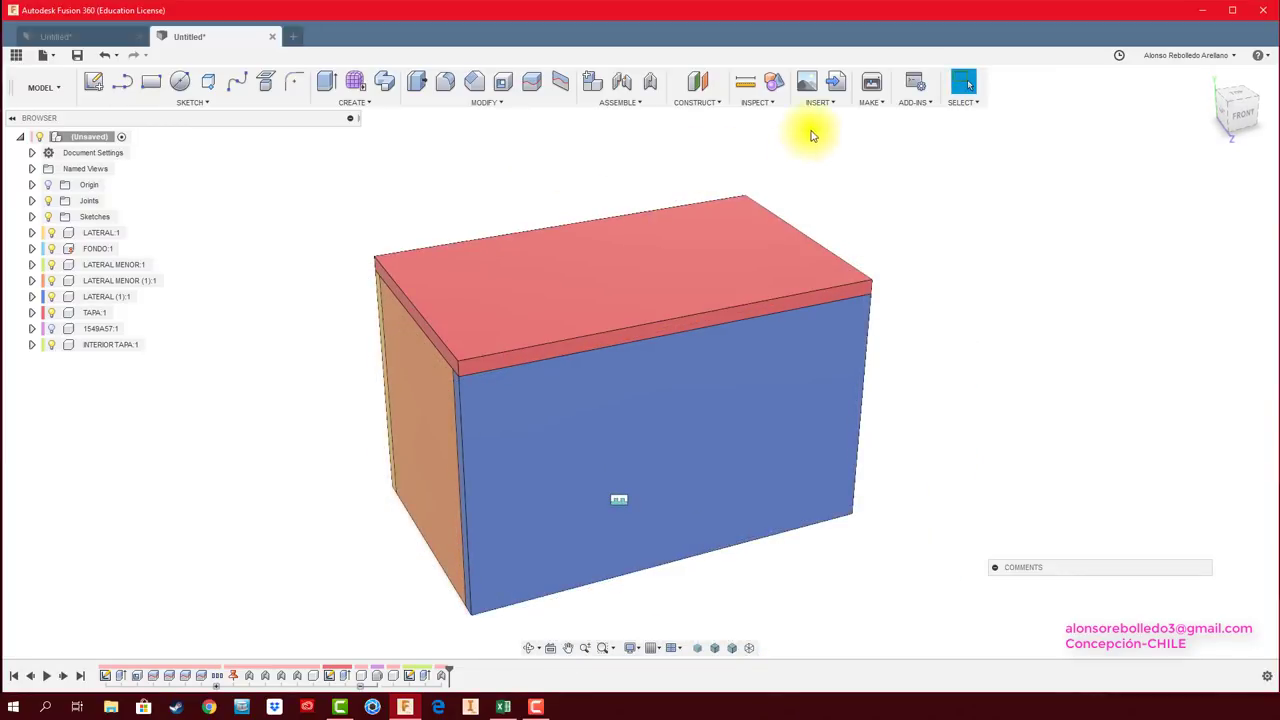
Open the McMaster-Carr catalog and scroll through its product categories.
click(838, 84)
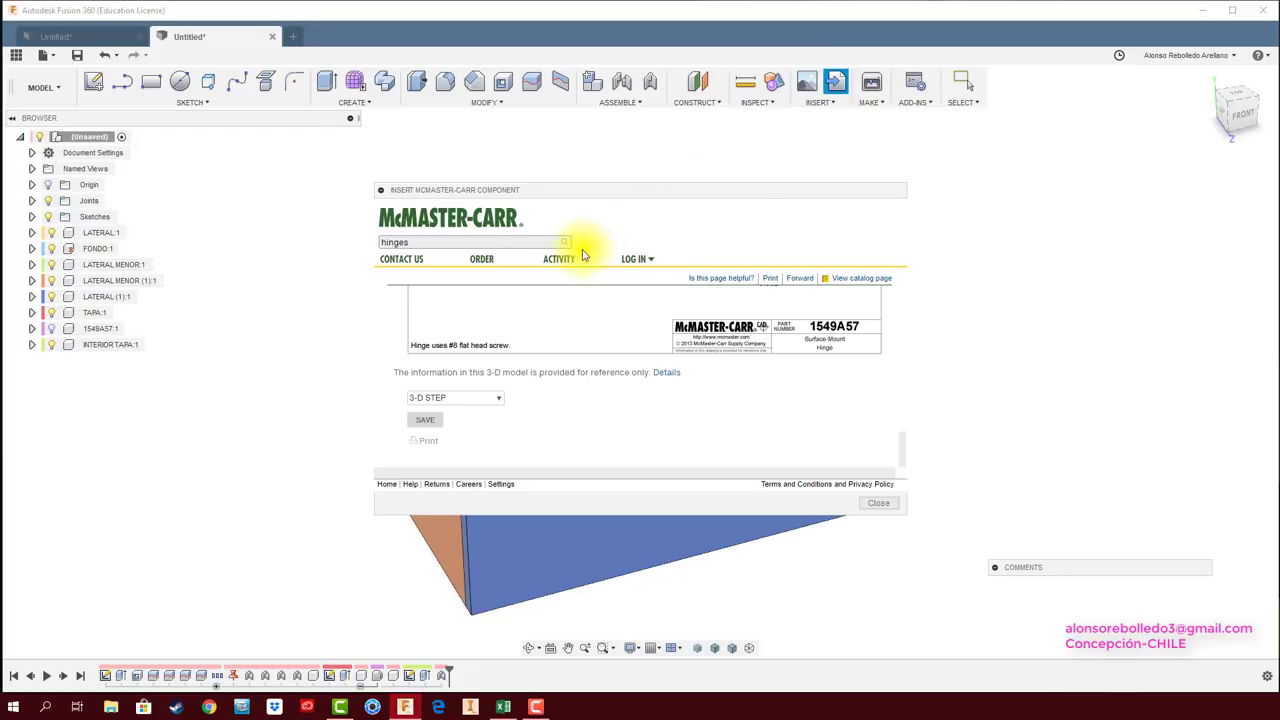
scroll(870, 467, down, 5)
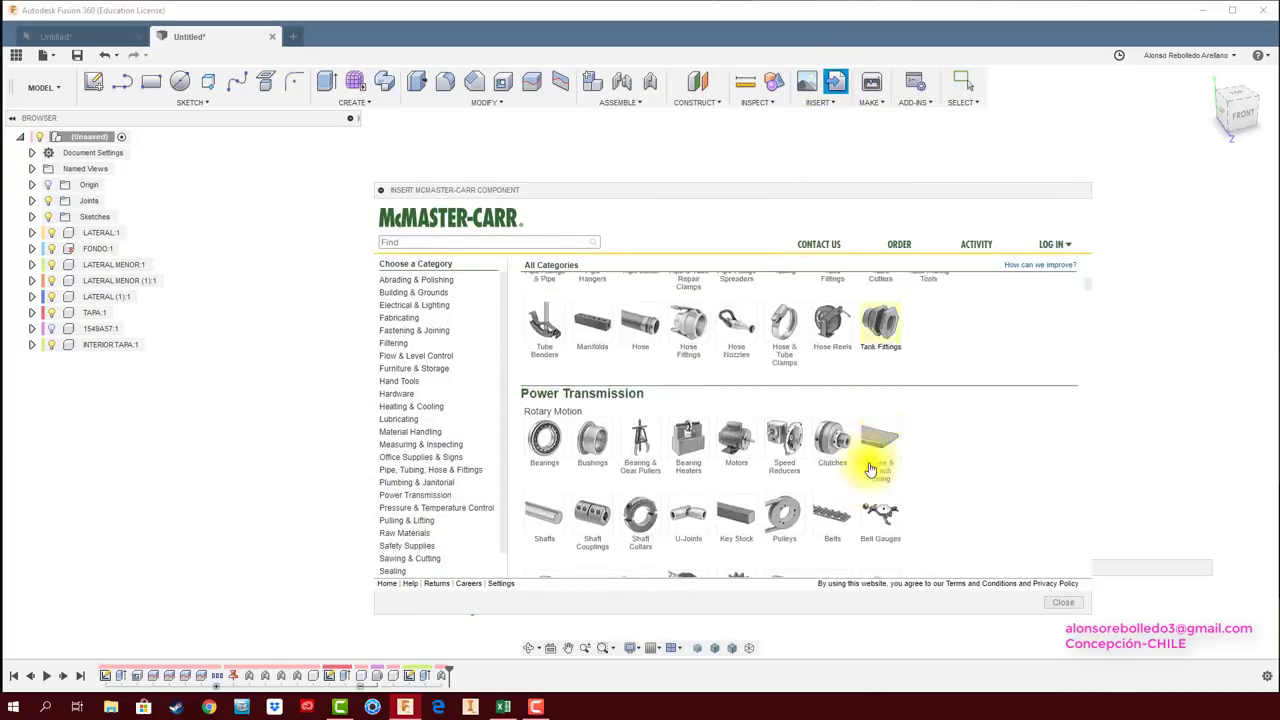
scroll(870, 467, down, 5)
scroll(870, 468, down, 5)
scroll(870, 467, down, 5)
scroll(870, 467, down, 5)
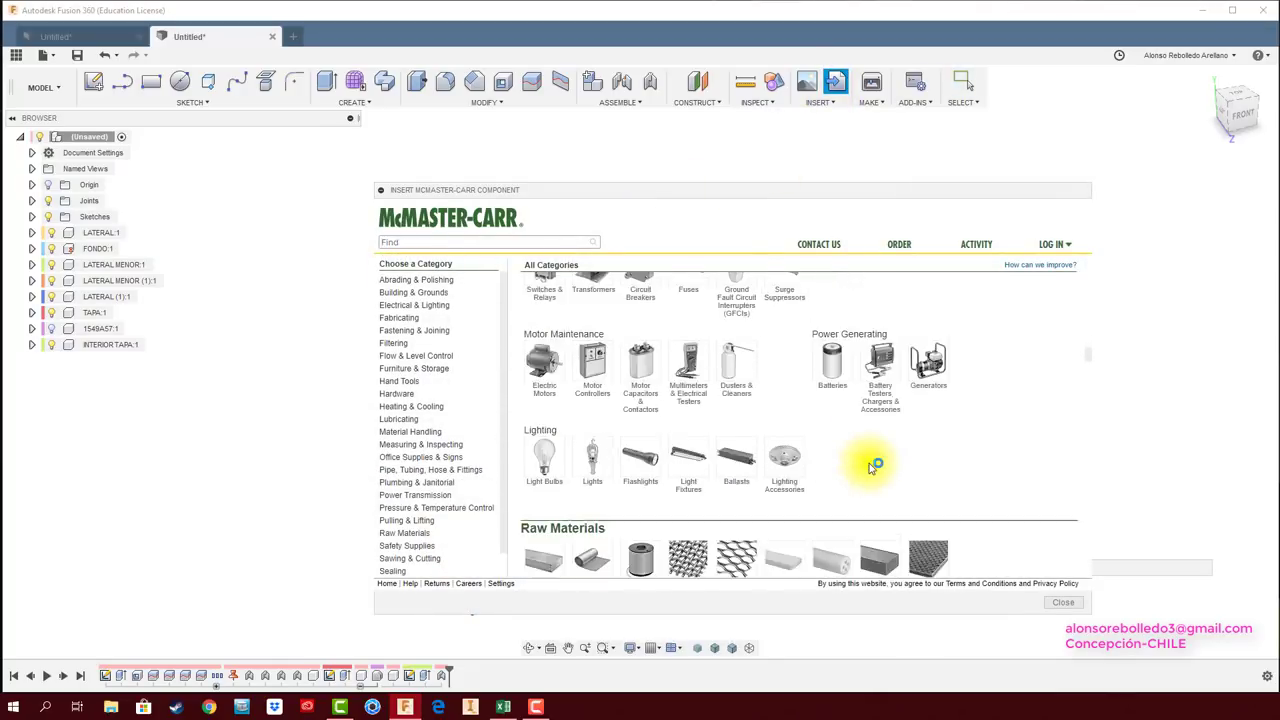
scroll(870, 467, down, 5)
scroll(870, 467, down, 3)
scroll(870, 467, down, 5)
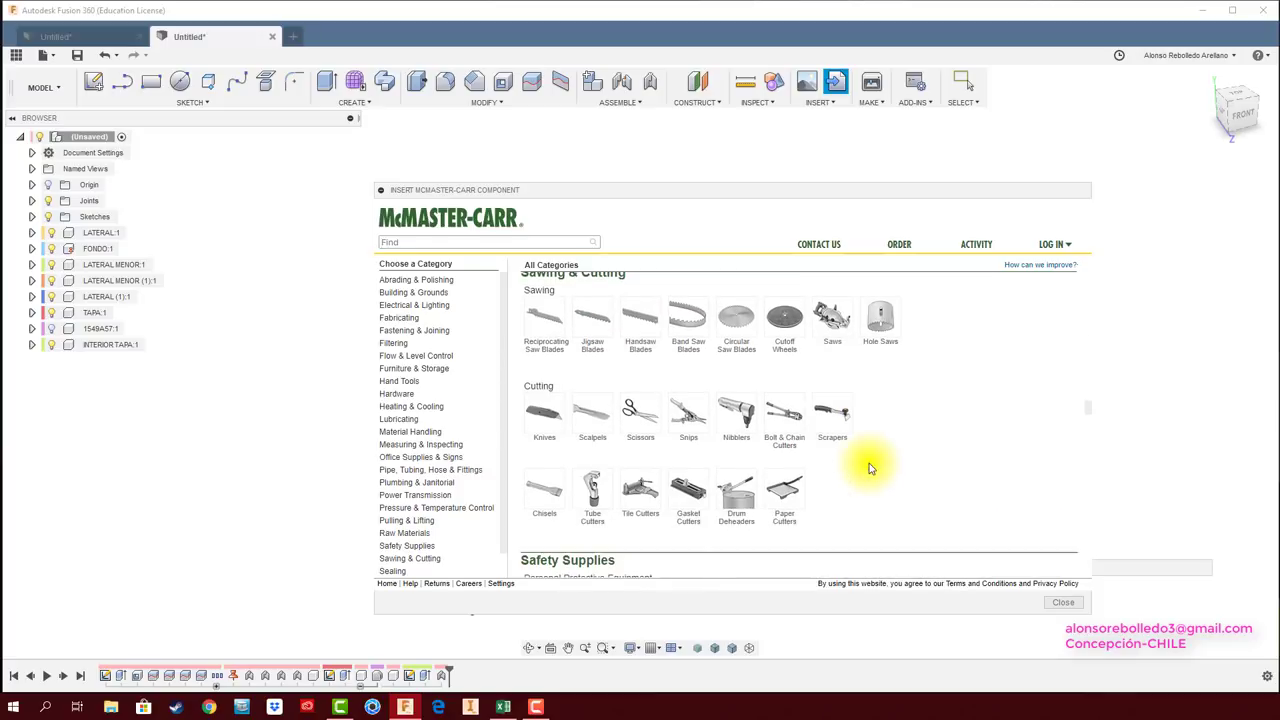
scroll(870, 468, down, 5)
scroll(870, 468, down, 5)
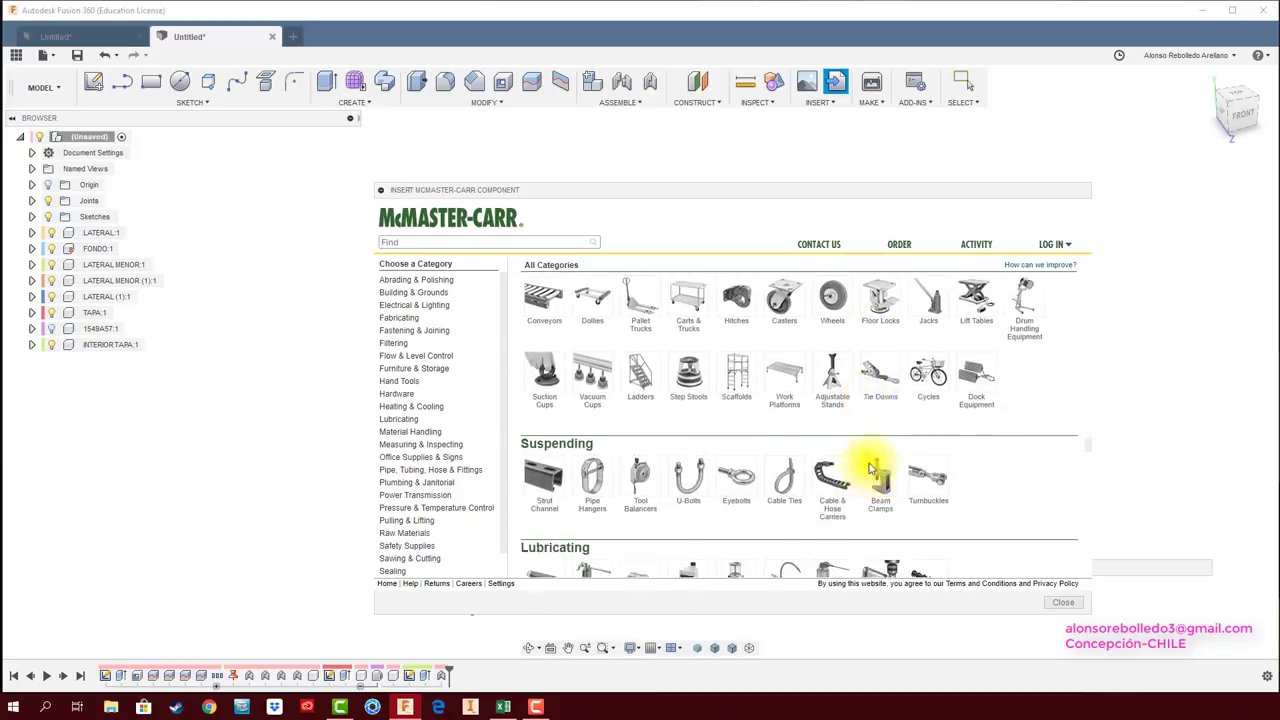
scroll(870, 468, down, 5)
scroll(806, 464, down, 5)
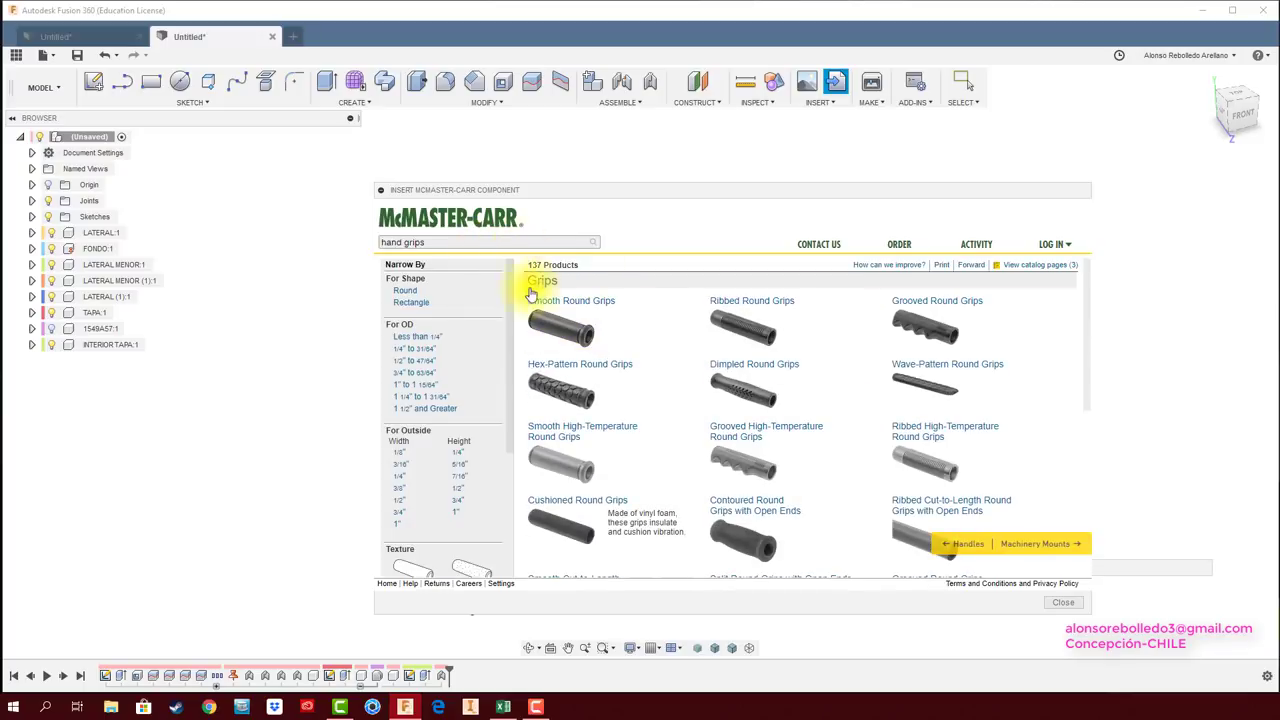
Browse Pull Handles > Knobs and choose the metric stainless steel round knob.
click(412, 301)
scroll(1086, 306, down, 10)
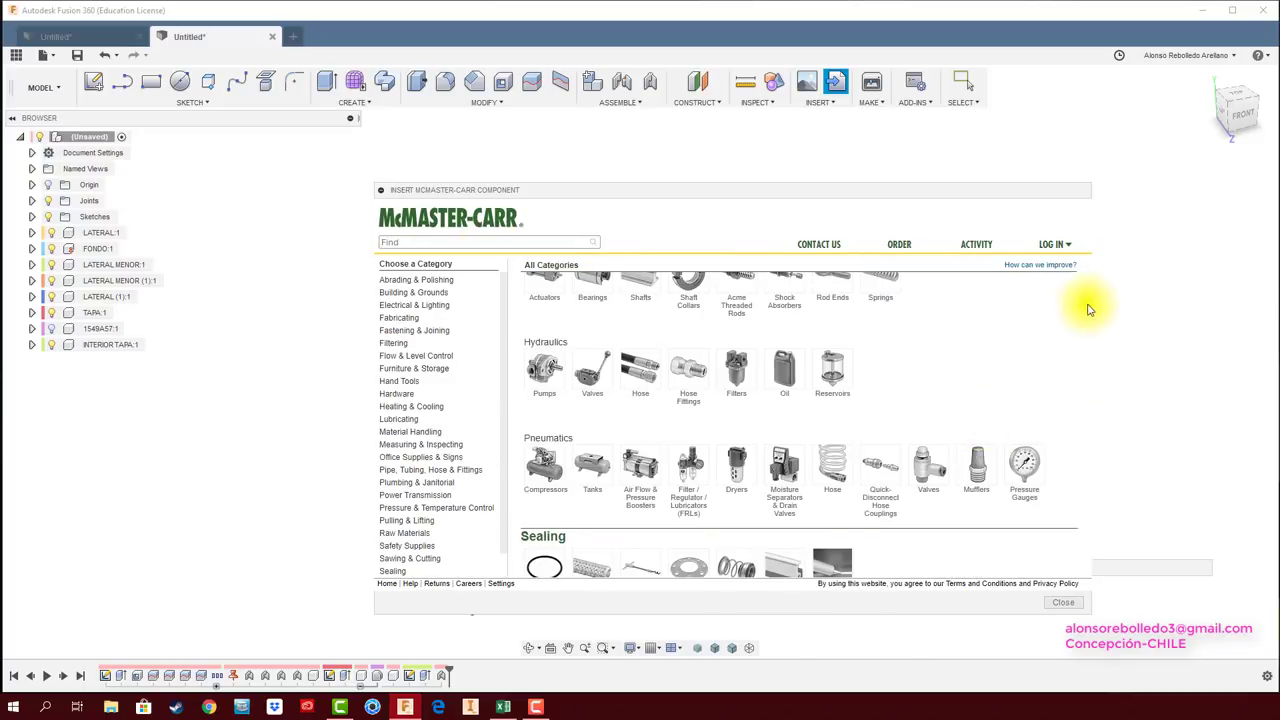
scroll(918, 490, down, 10)
scroll(918, 490, up, 5)
scroll(920, 487, up, 5)
scroll(920, 488, up, 5)
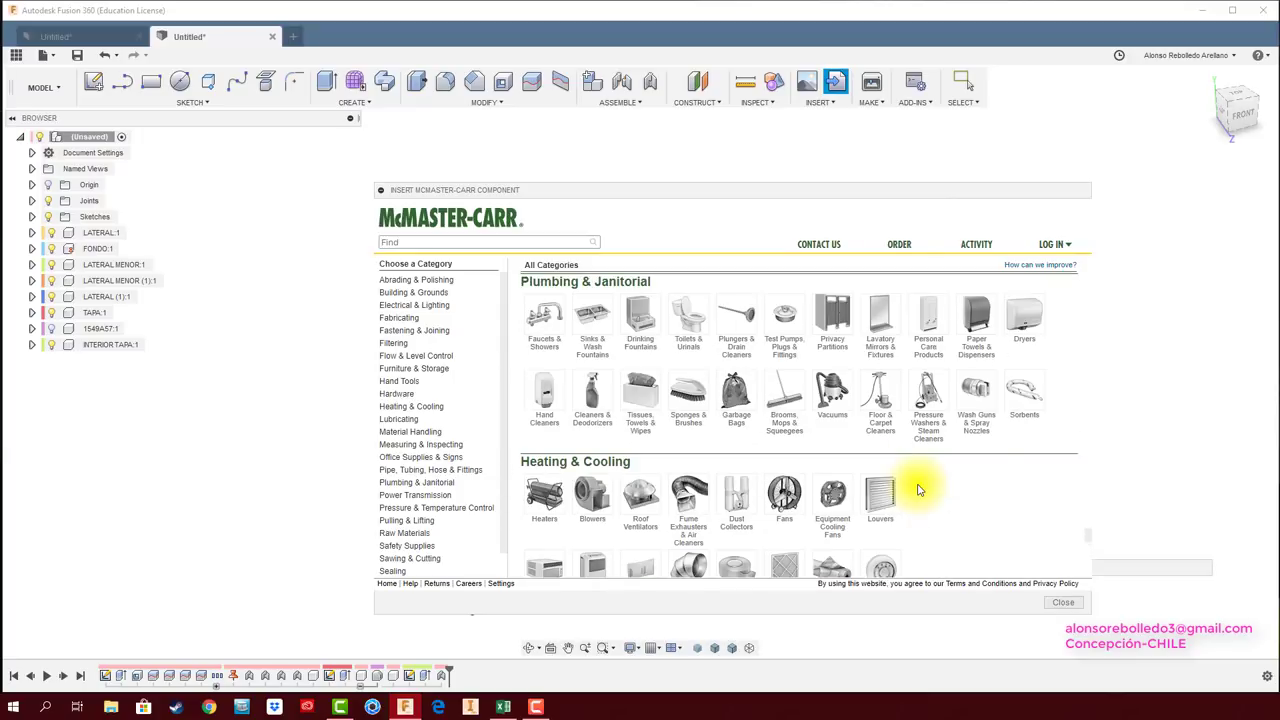
scroll(930, 490, up, 3)
scroll(948, 489, up, 5)
scroll(948, 489, up, 5)
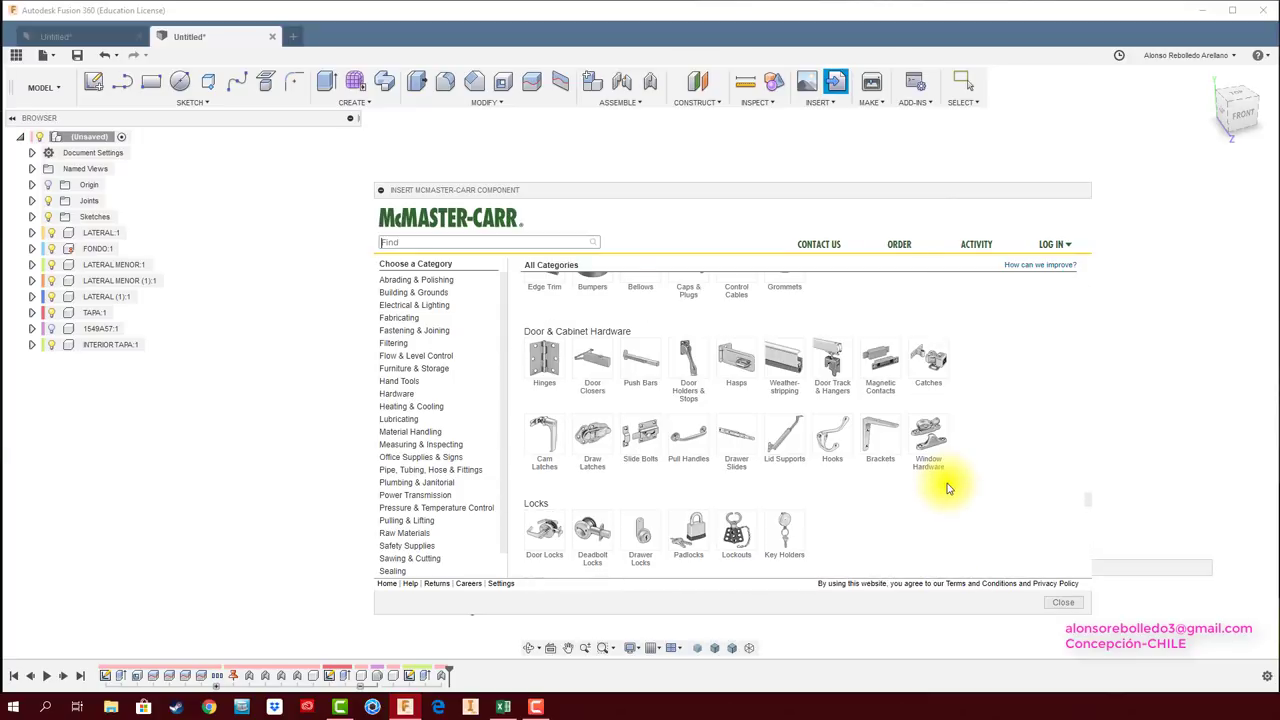
click(687, 445)
scroll(757, 449, down, 1)
click(545, 390)
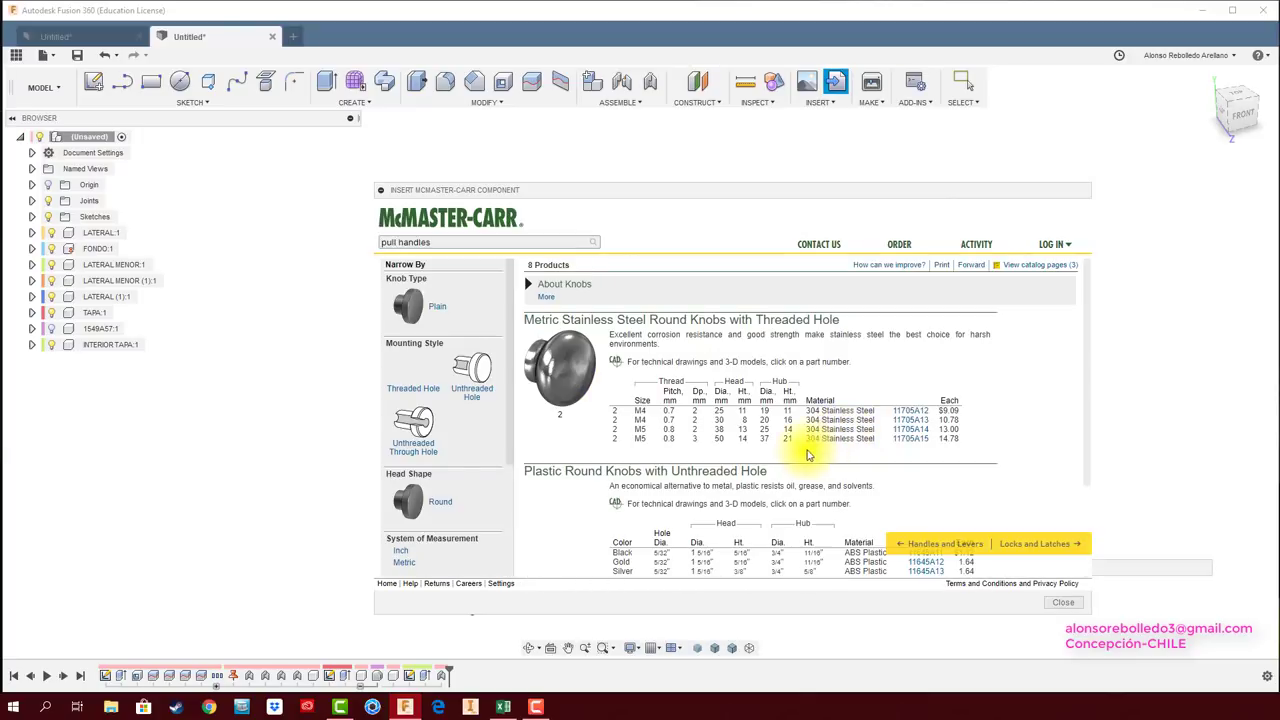
click(899, 432)
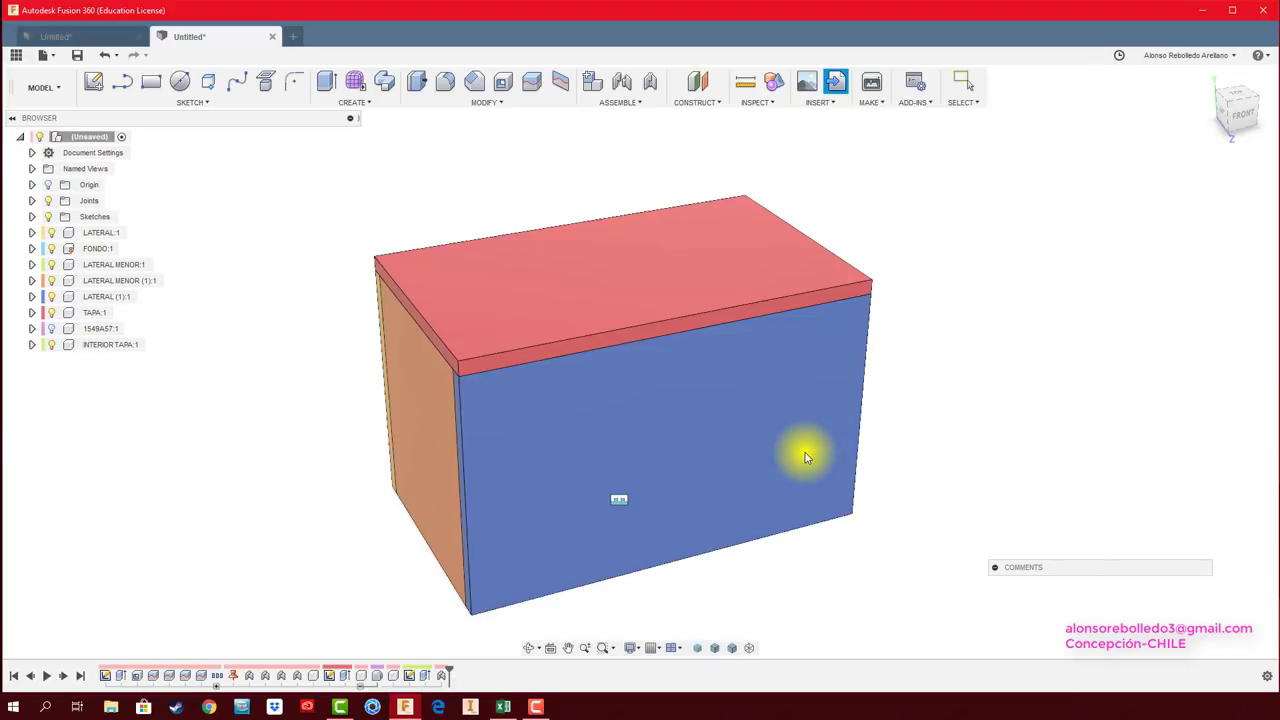
Move knob 11705A15:1 up about 175.2 mm so it rests on the lid.
drag(646, 423, 636, 296)
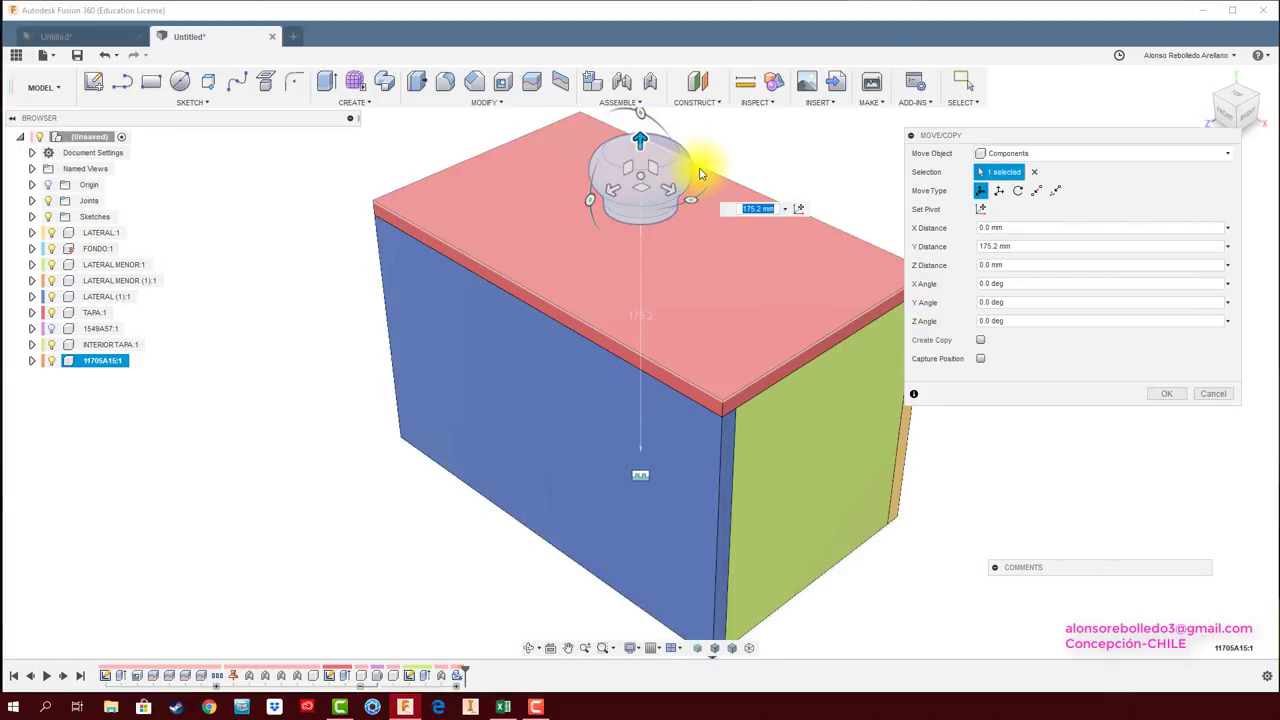
shift+middle_drag(700, 173, 709, 170)
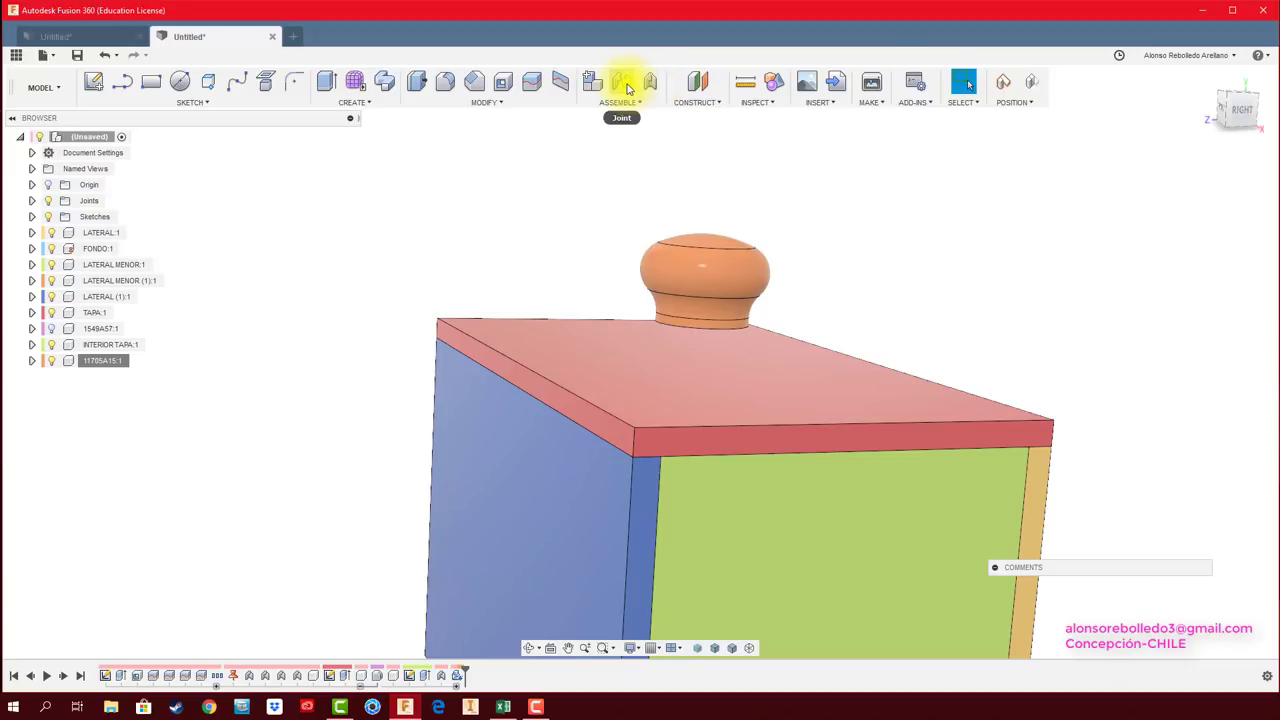
Rigidly join the knob's base to the lid's top face.
click(628, 88)
click(912, 378)
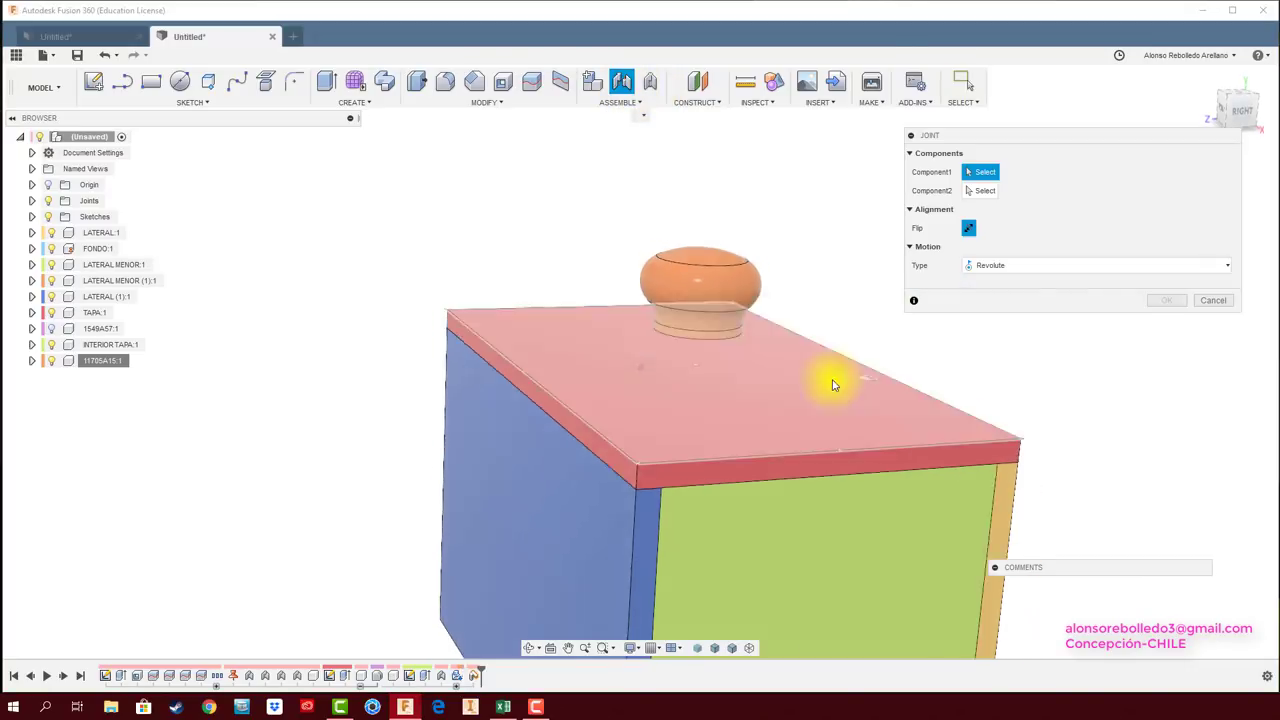
click(697, 375)
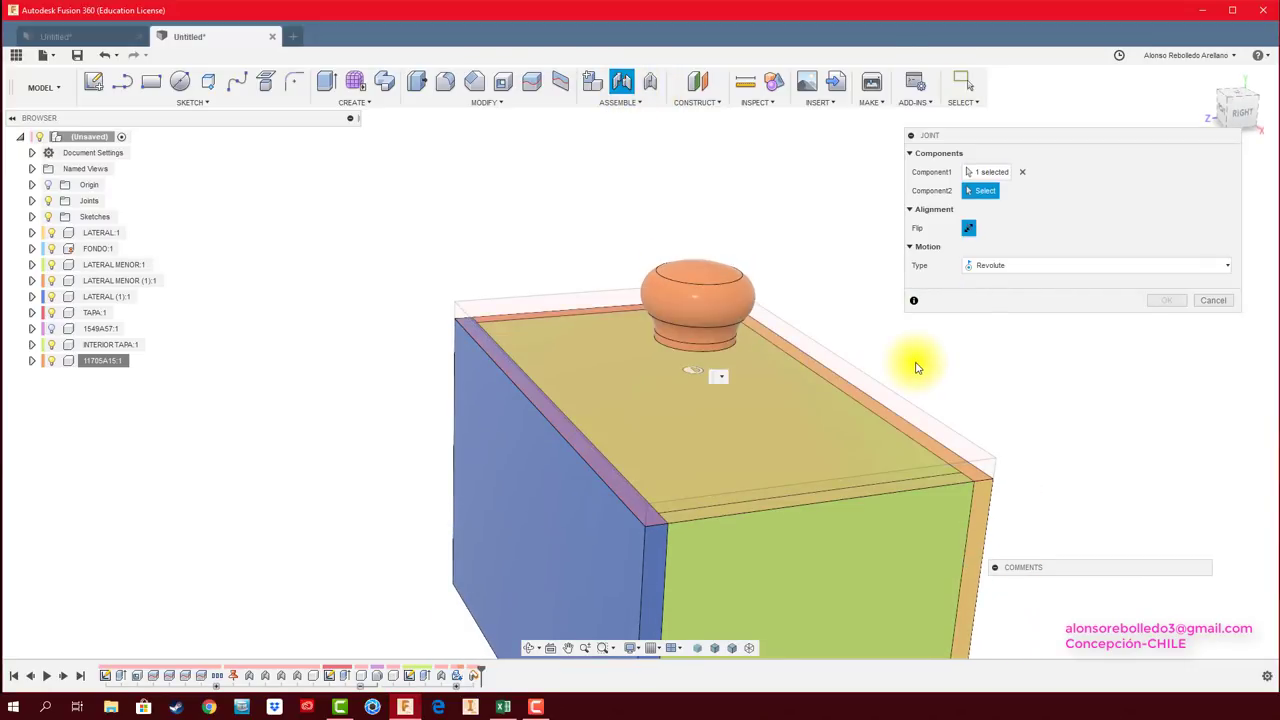
mouse_move(917, 368)
shift+middle_down()
mouse_move(803, 366)
mouse_move(903, 353)
shift+middle_up()
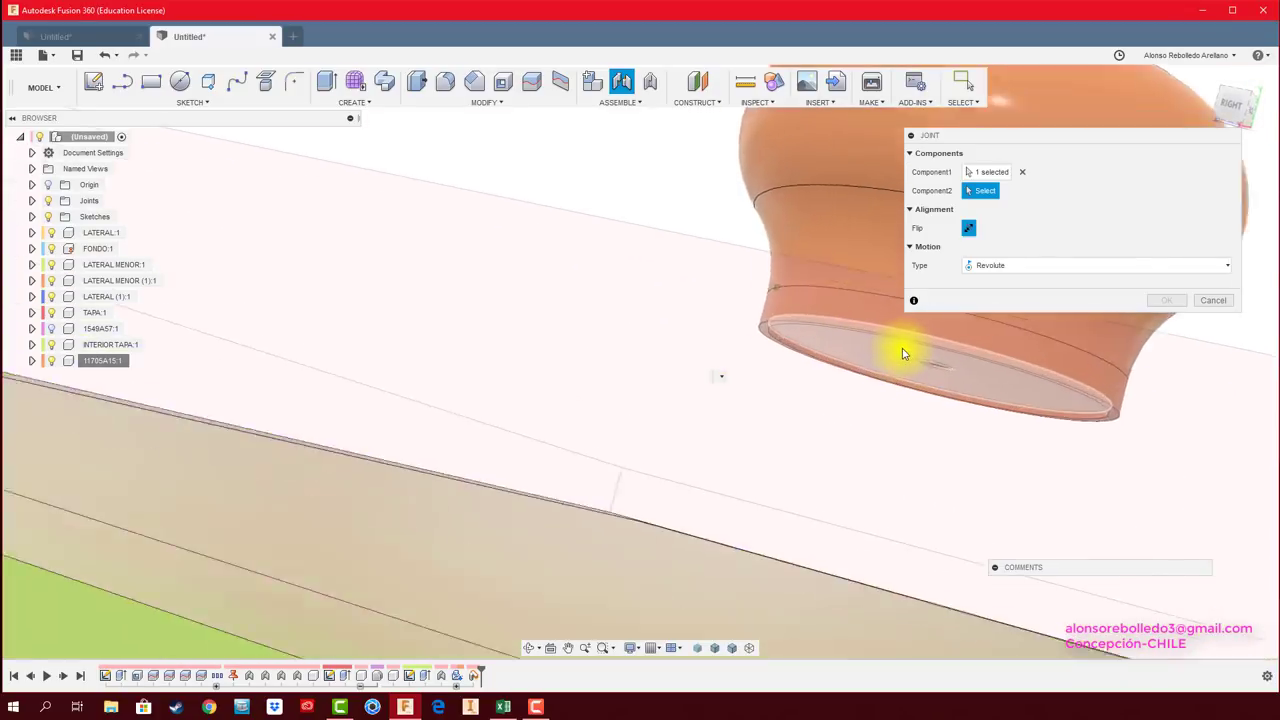
scroll(903, 353, up, 3)
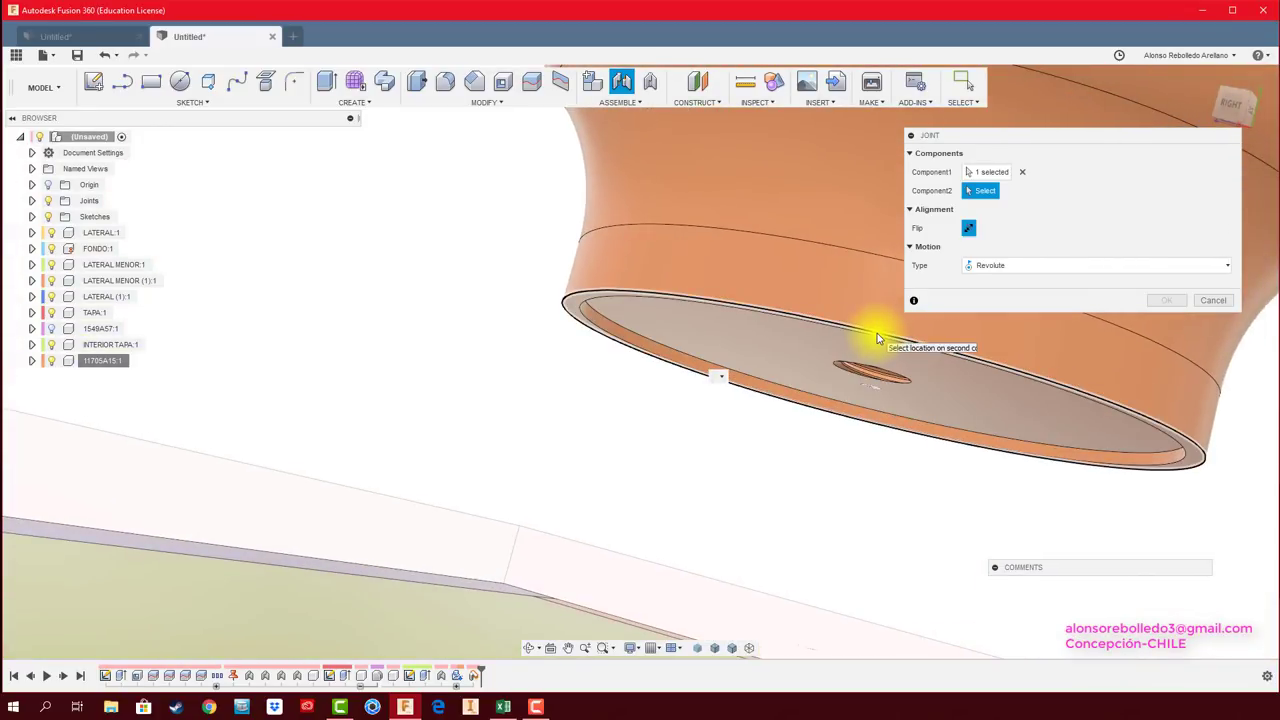
click(877, 333)
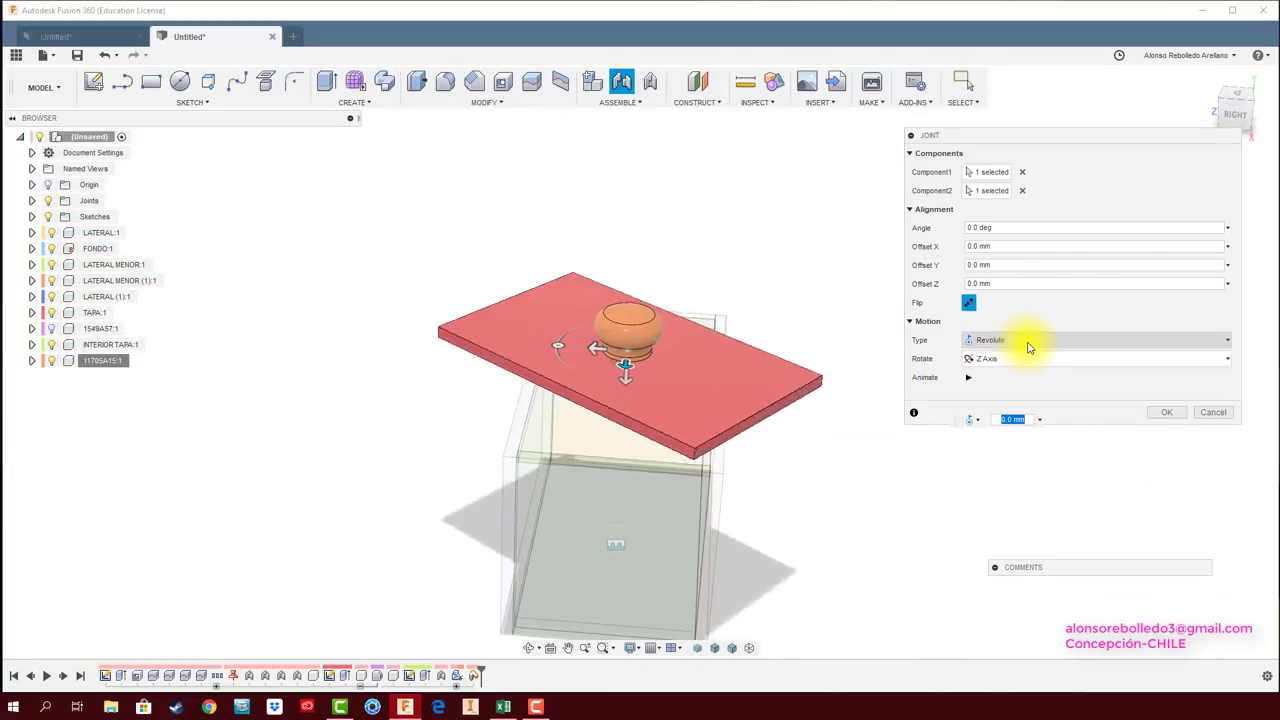
click(1026, 341)
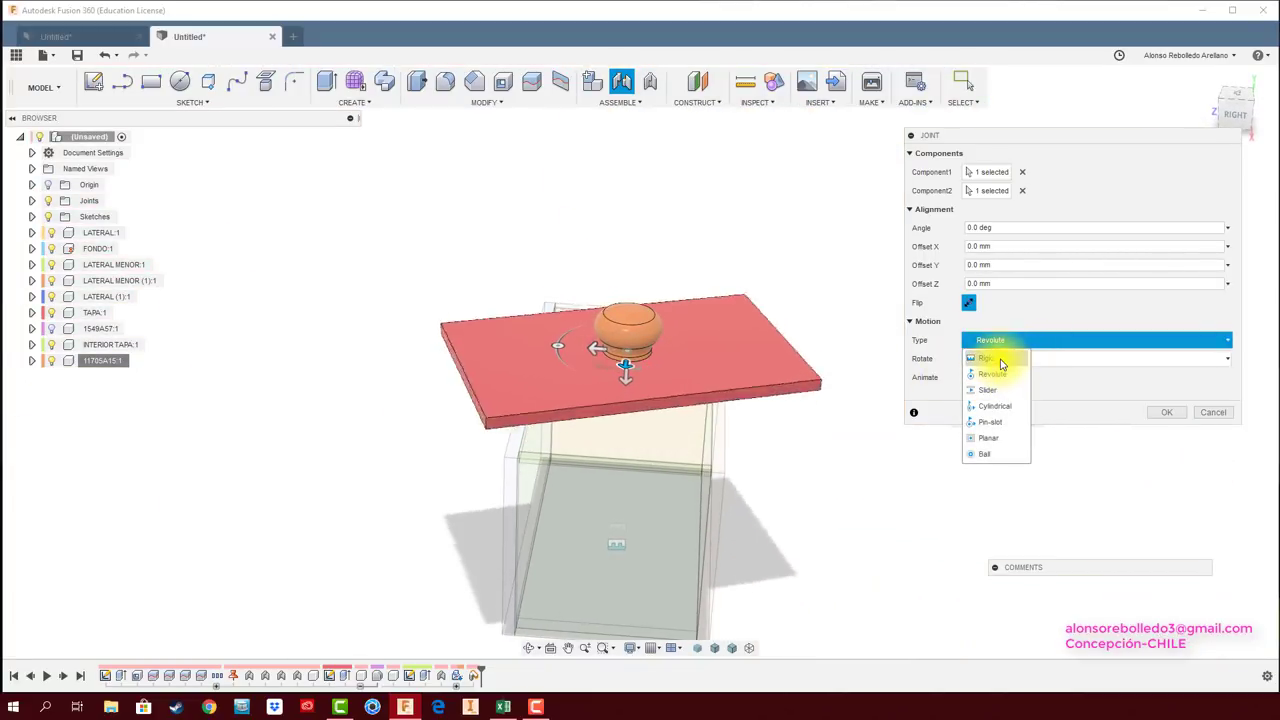
click(1005, 359)
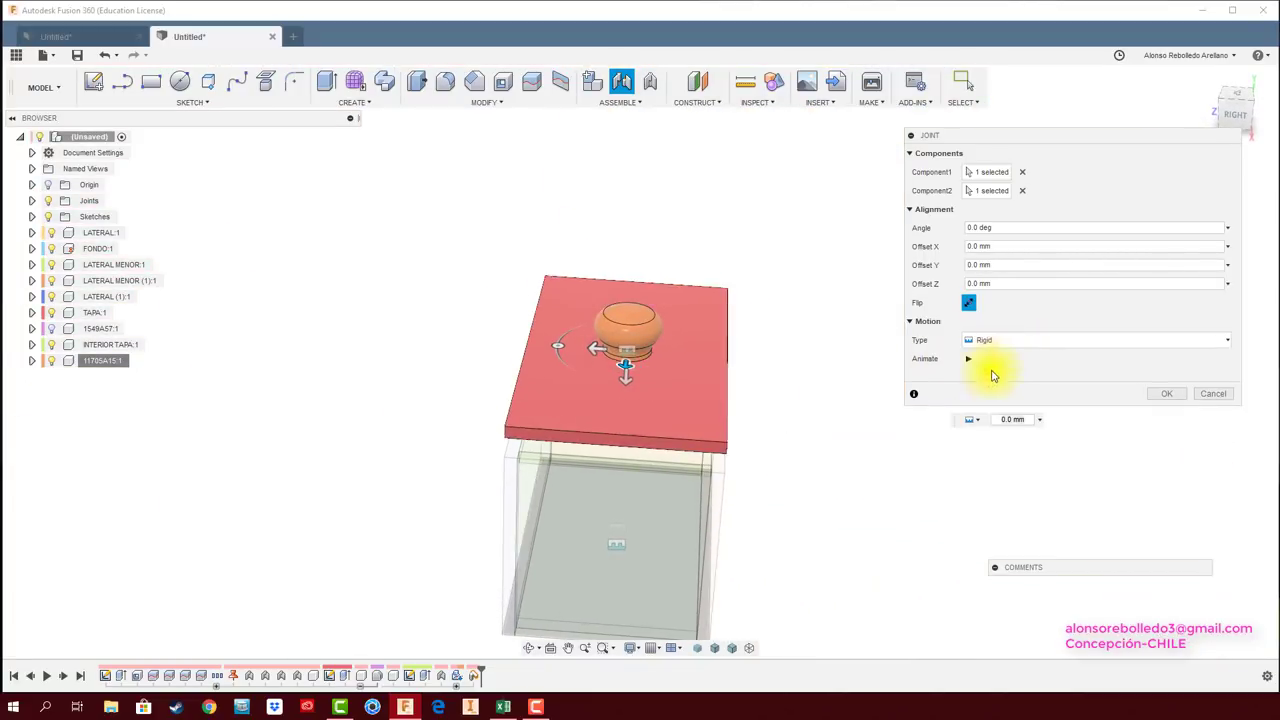
click(1163, 394)
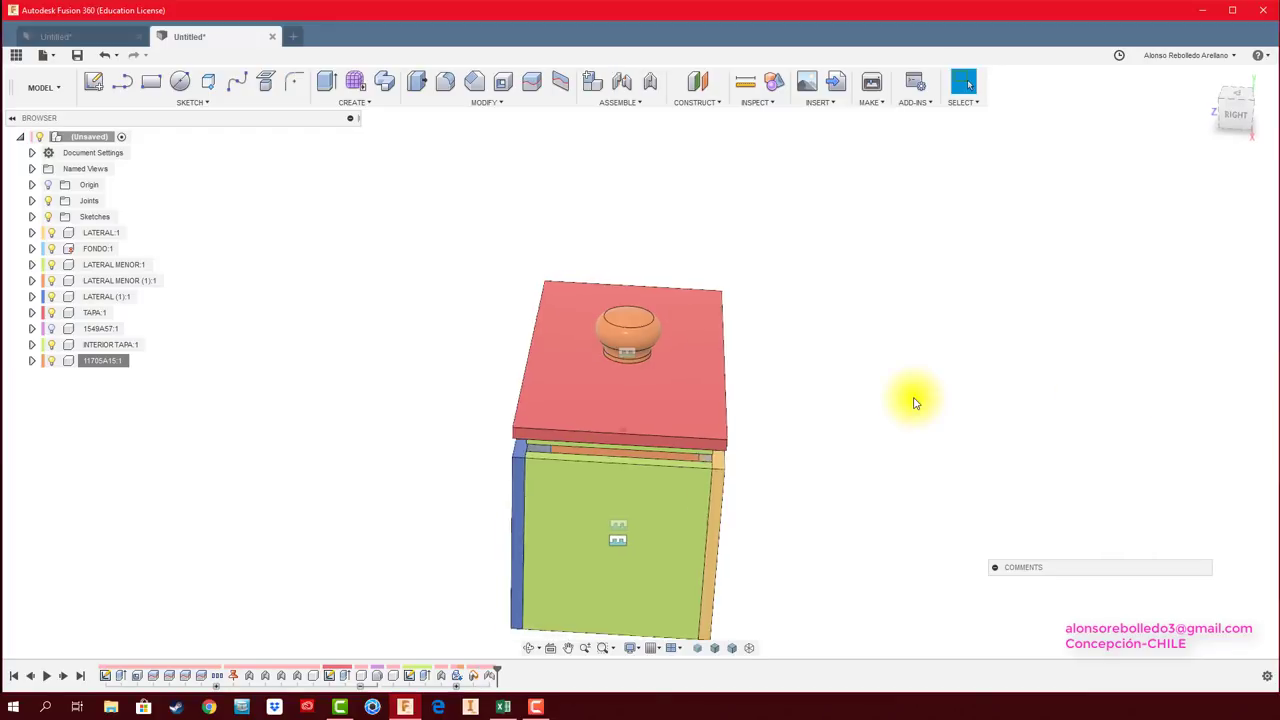
Pull the knobbed lid up off the box and view it from a low side angle.
mouse_move(872, 397)
shift+middle_down()
mouse_move(857, 371)
mouse_move(714, 363)
mouse_move(823, 323)
mouse_move(824, 348)
mouse_move(806, 357)
mouse_move(842, 329)
mouse_move(811, 363)
mouse_move(857, 366)
mouse_move(851, 391)
shift+middle_up()
drag(851, 391, 917, 255)
mouse_move(917, 255)
shift+middle_down()
mouse_move(814, 297)
mouse_move(831, 297)
shift+middle_up()
shift+middle_drag(806, 426, 480, 249)
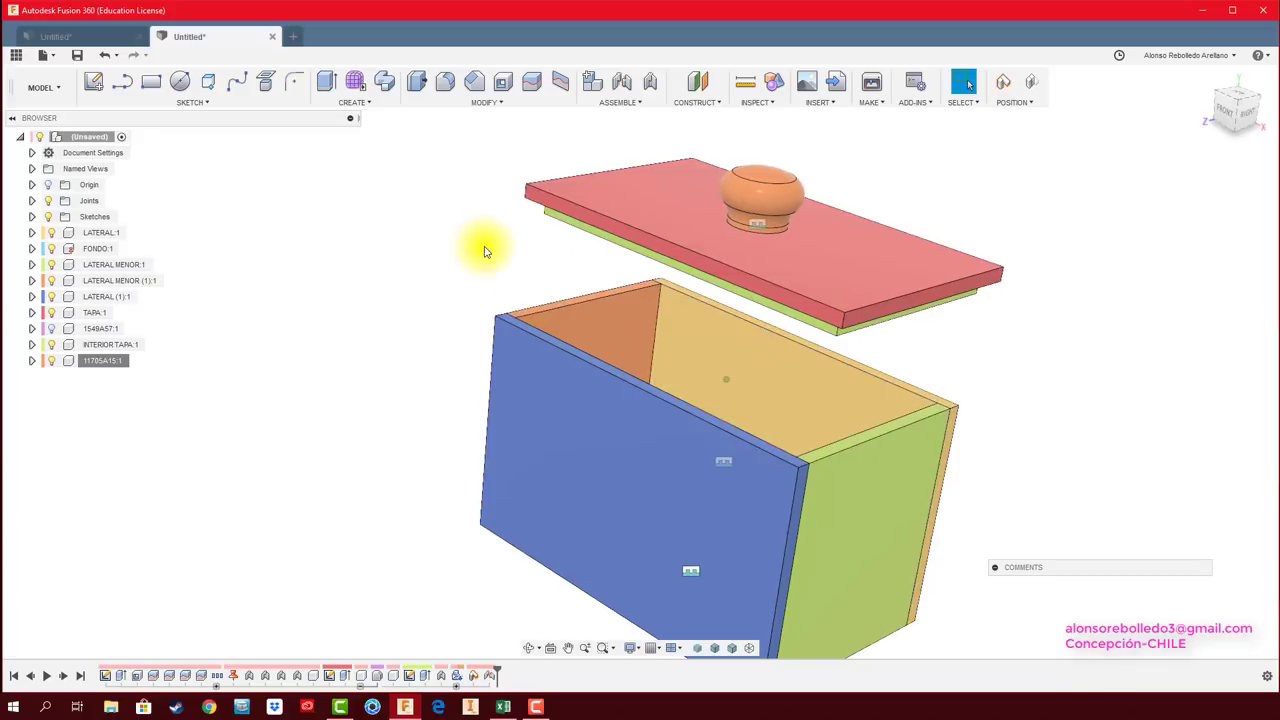
scroll(494, 266, up, 3)
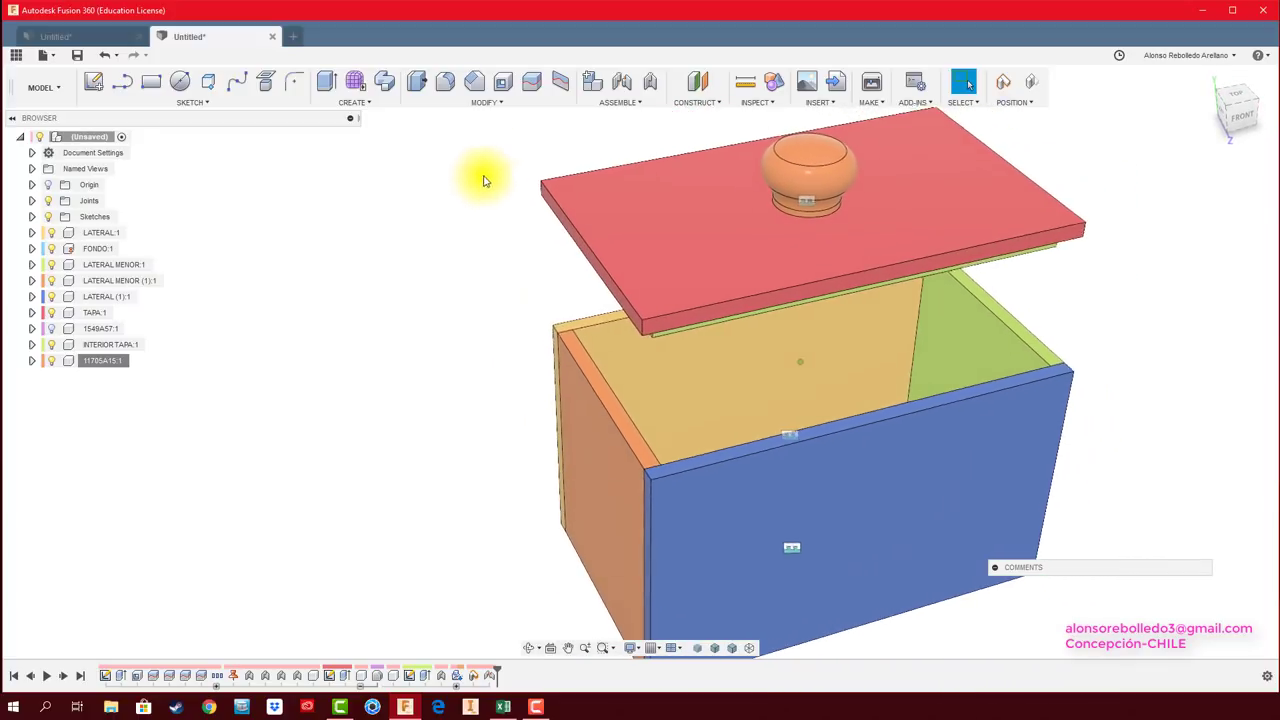
Start a new joint to reattach the lid without keeping its moved position.
click(622, 88)
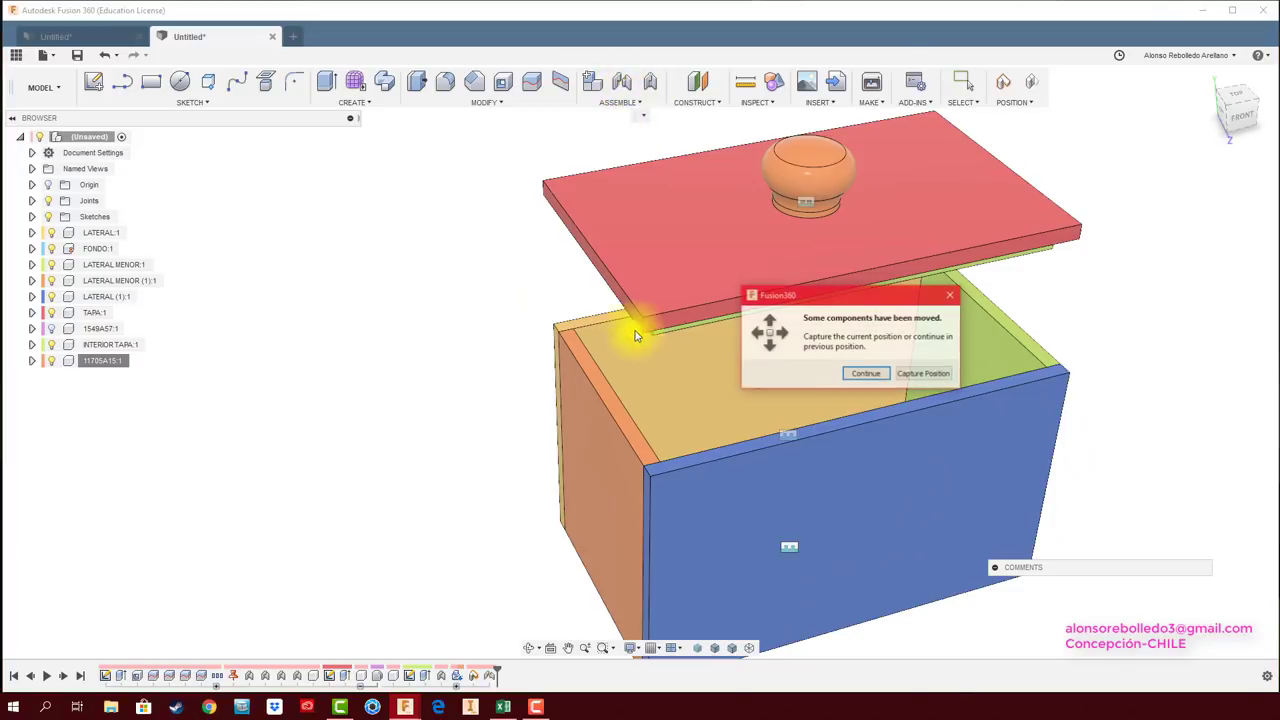
click(915, 375)
mouse_move(755, 378)
shift+middle_down()
mouse_move(786, 297)
mouse_move(794, 309)
mouse_move(757, 294)
mouse_move(705, 322)
mouse_move(694, 314)
mouse_move(700, 323)
shift+middle_up()
Seat the knobbed lid back on the box's top edge with a rigid joint.
click(705, 346)
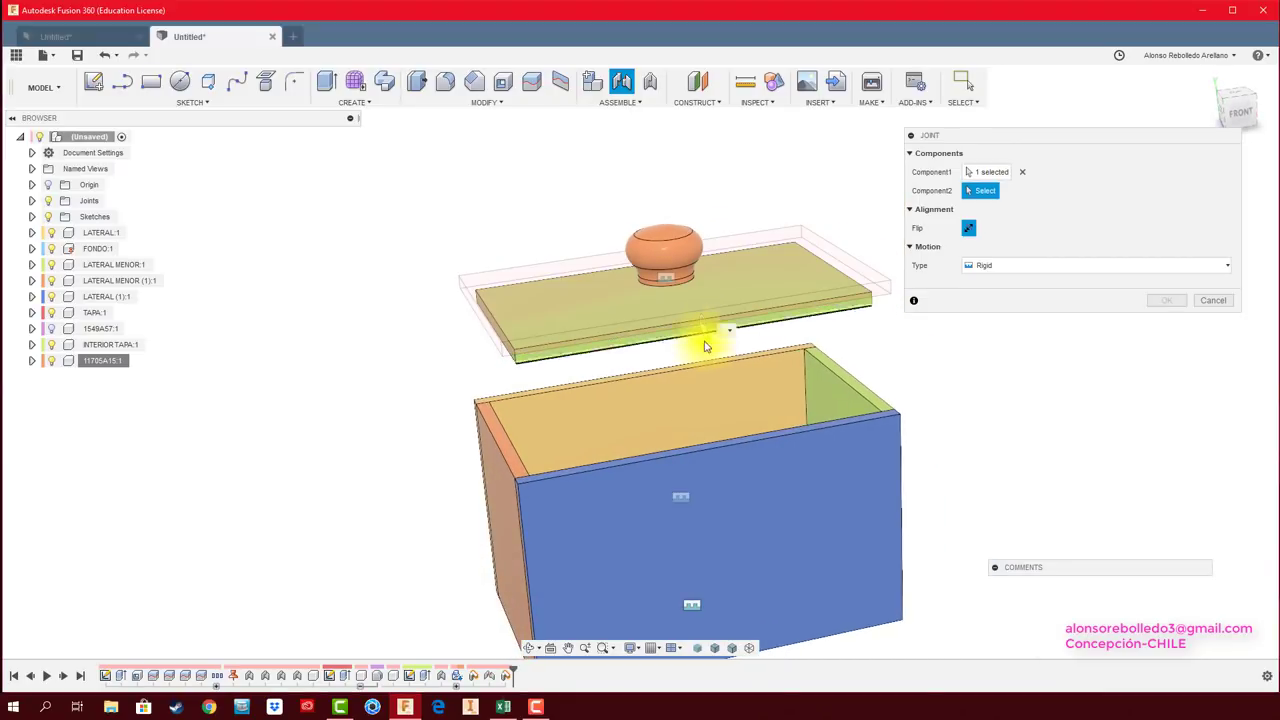
click(717, 454)
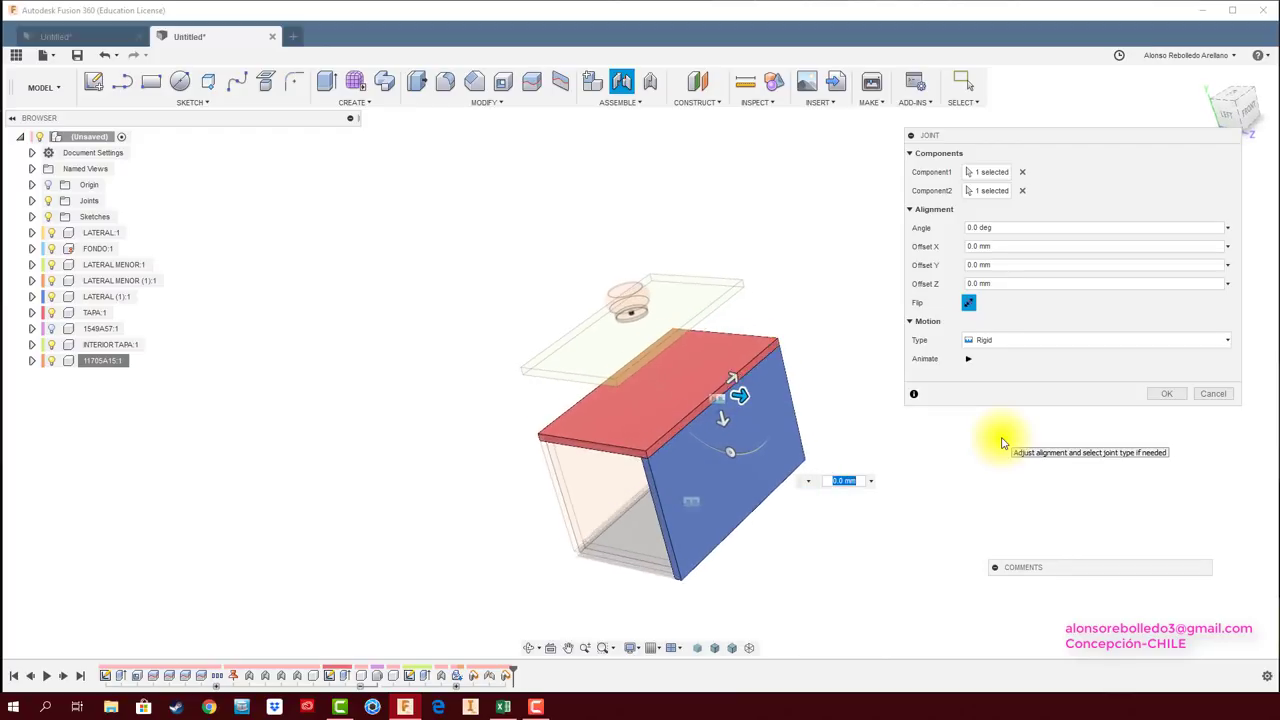
click(1160, 394)
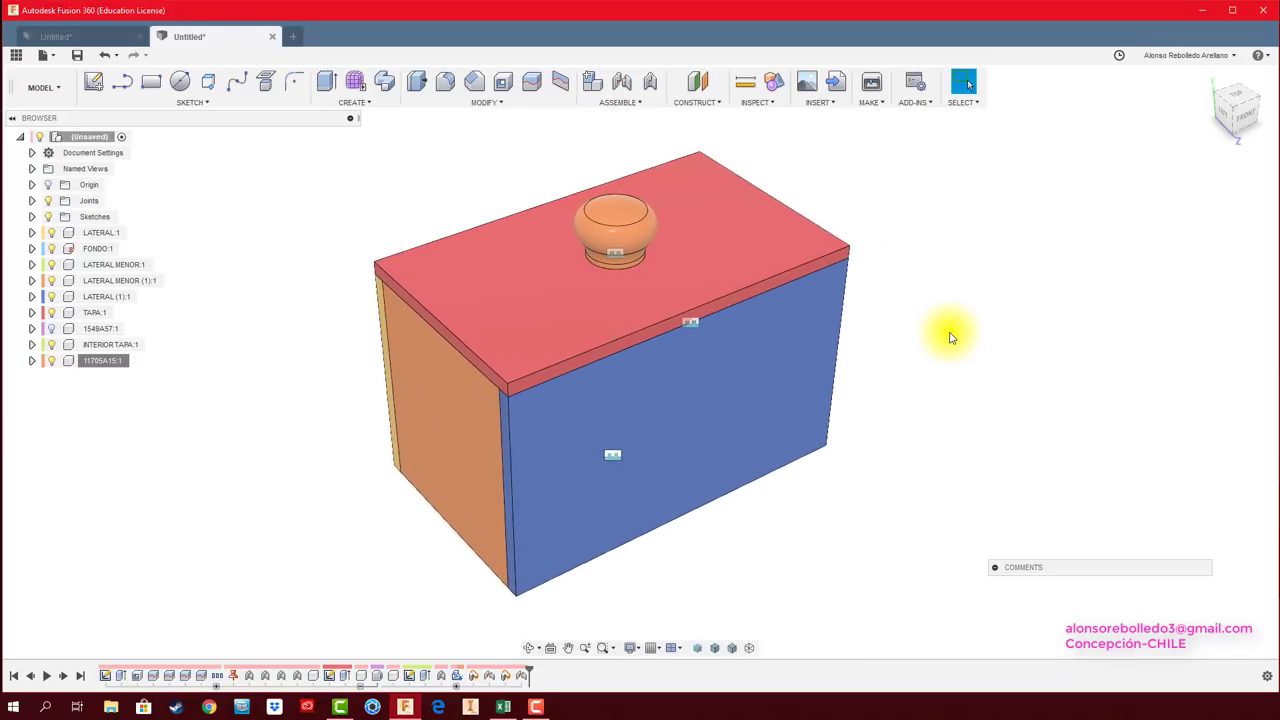
Apply the 3D Ash - Glossy finish from Wood (Solid) > Finished to the lid.
key(a)
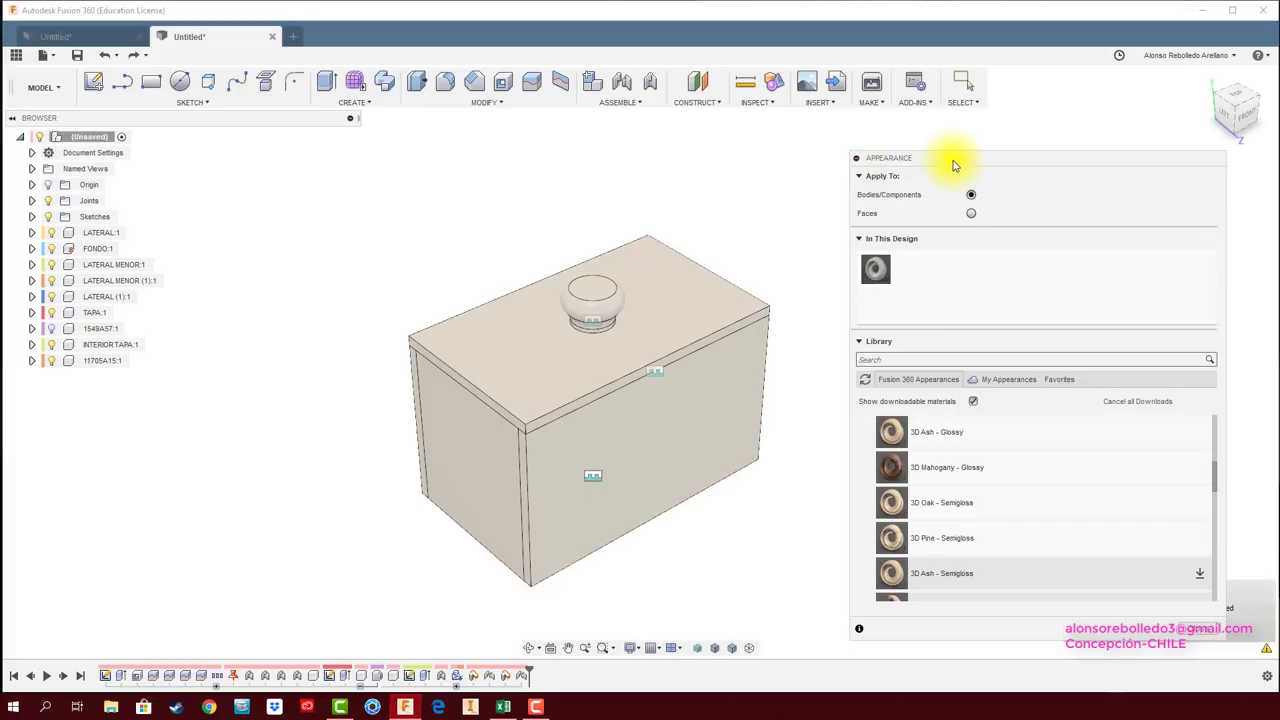
drag(953, 162, 930, 133)
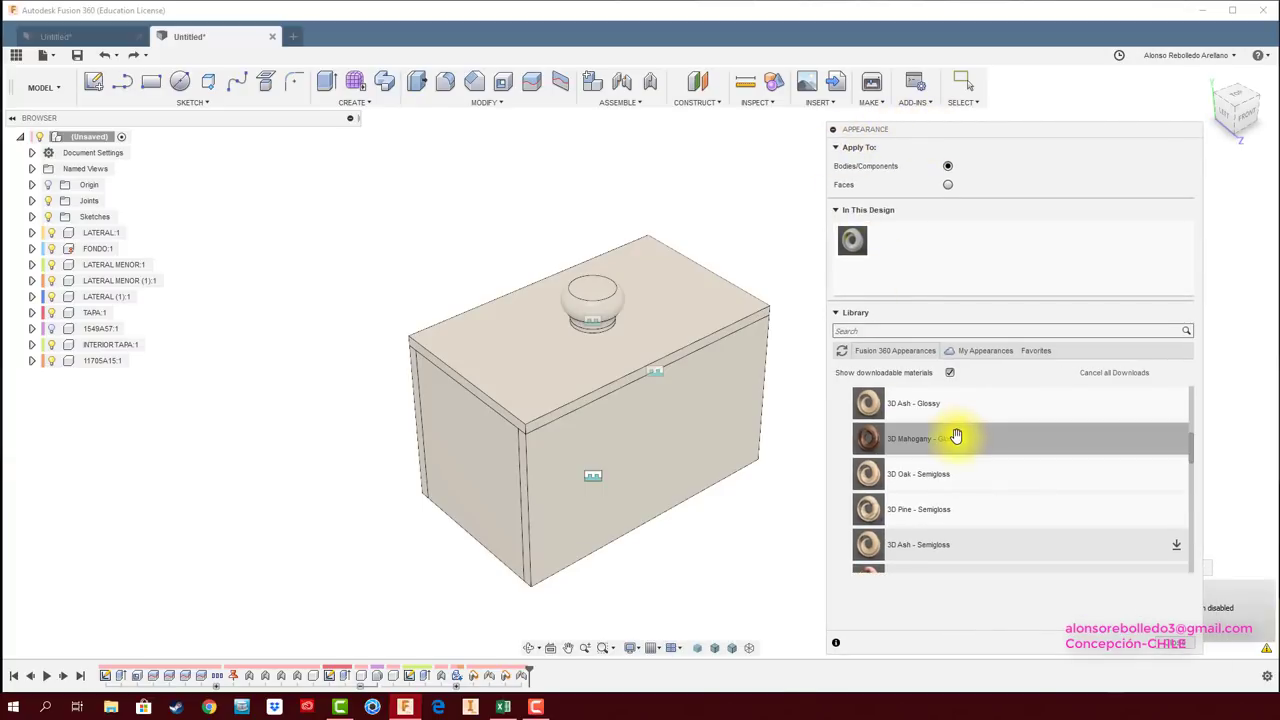
scroll(930, 440, up, 3)
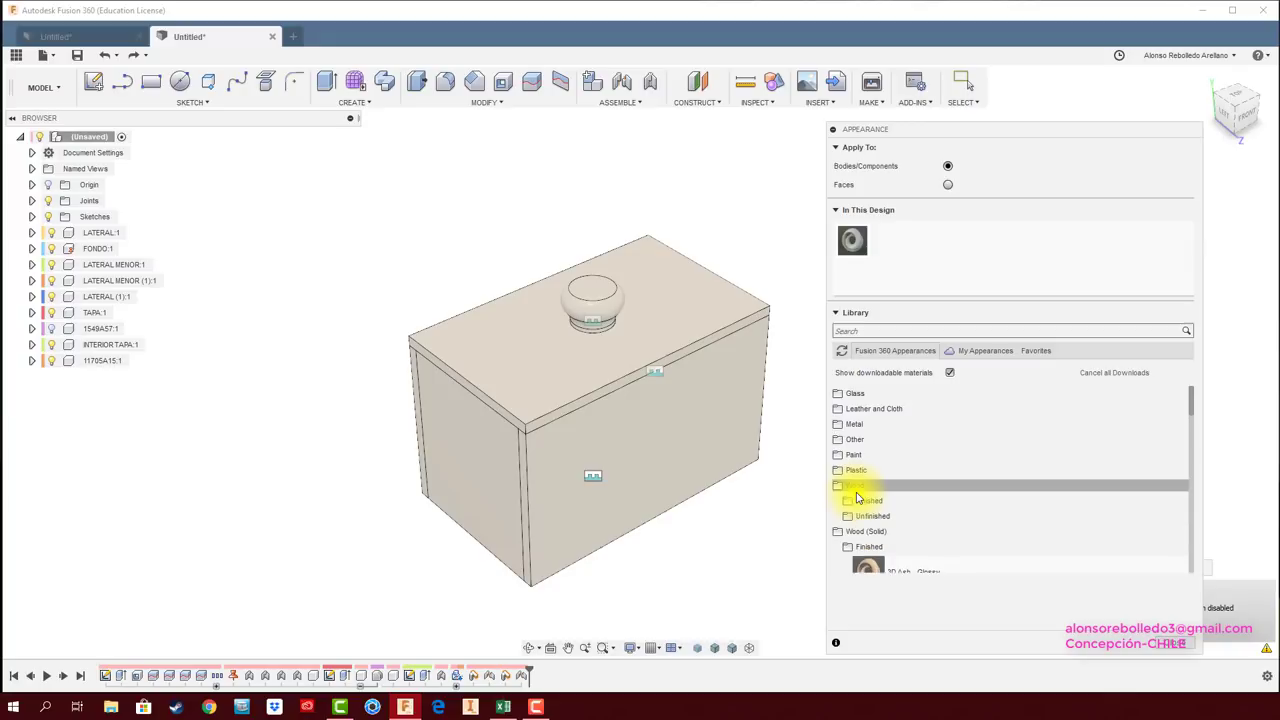
scroll(922, 506, down, 2)
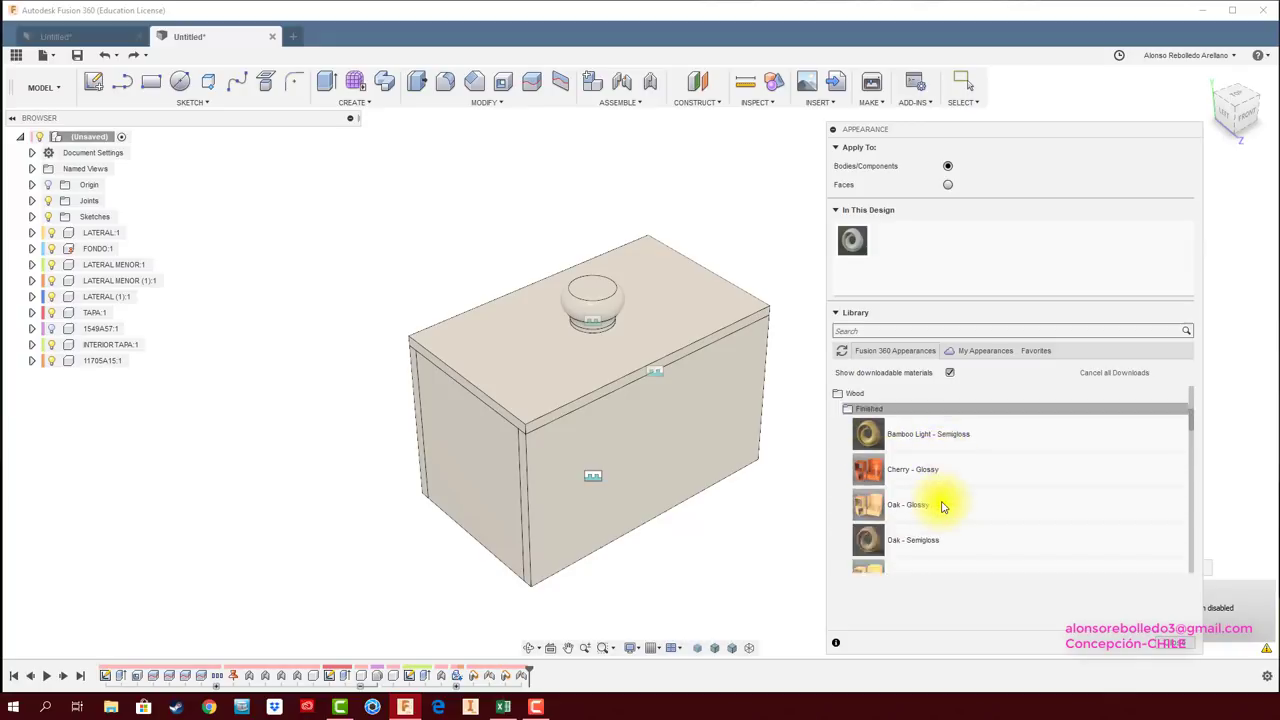
scroll(940, 507, down, 2)
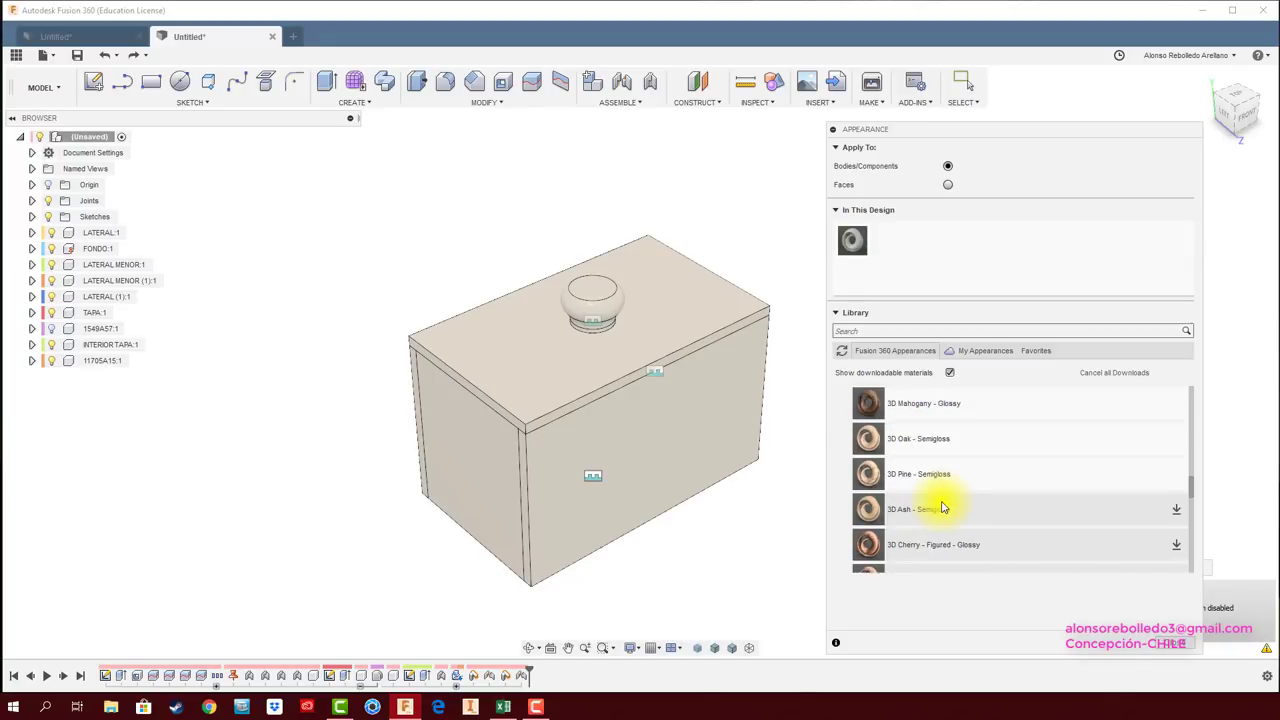
scroll(958, 472, down, 2)
scroll(958, 473, up, 3)
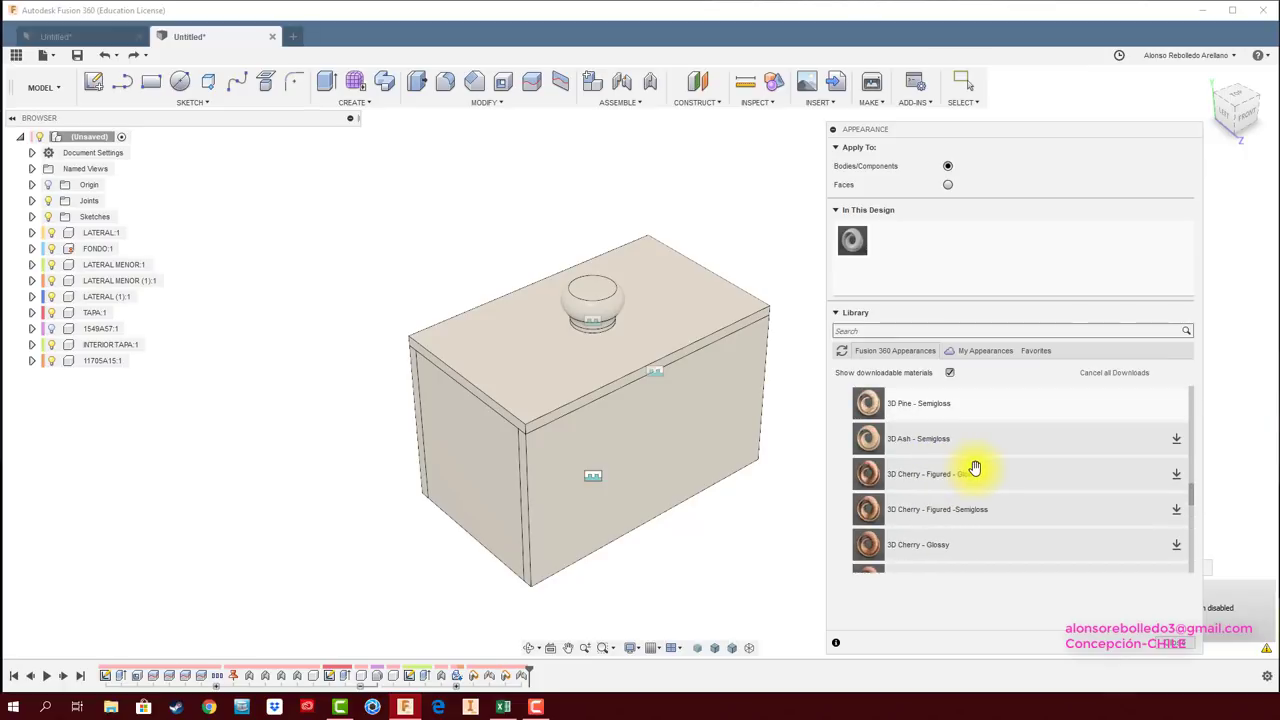
scroll(972, 466, up, 2)
scroll(978, 460, up, 2)
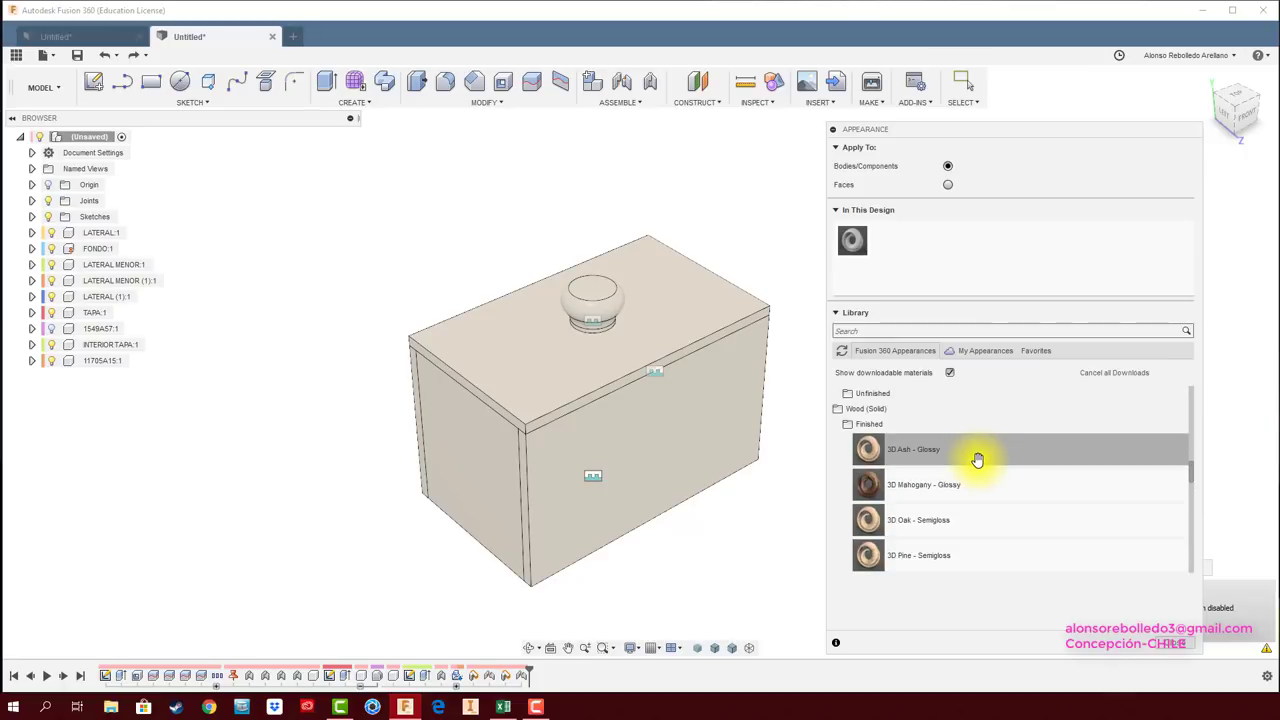
drag(913, 451, 920, 296)
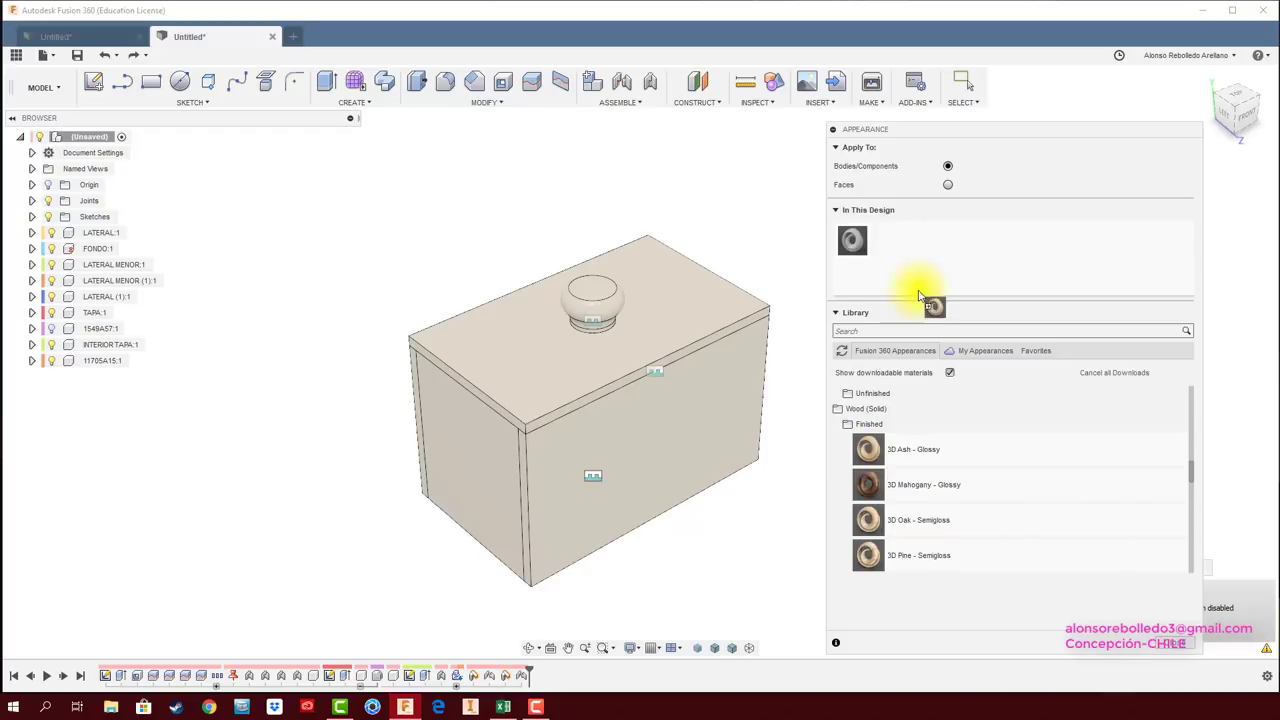
drag(895, 235, 680, 298)
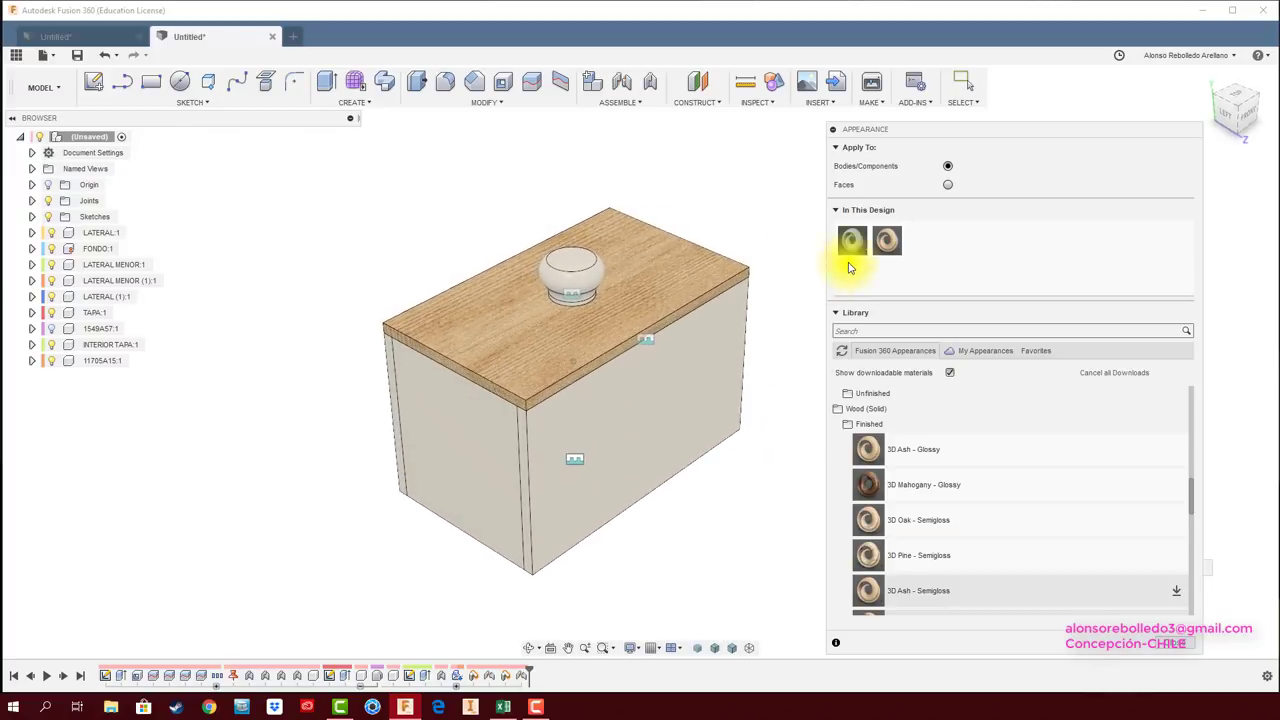
Reuse the in-design ash finish on the short end panel.
drag(887, 240, 763, 434)
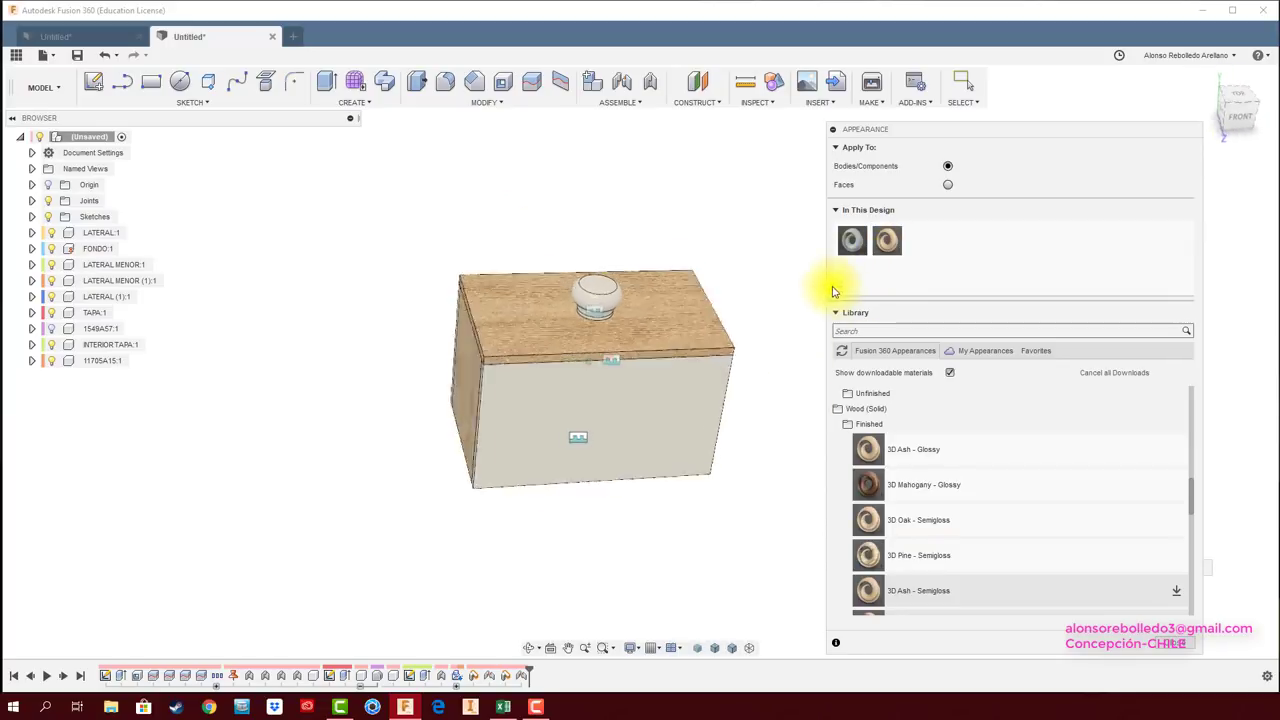
drag(890, 242, 685, 453)
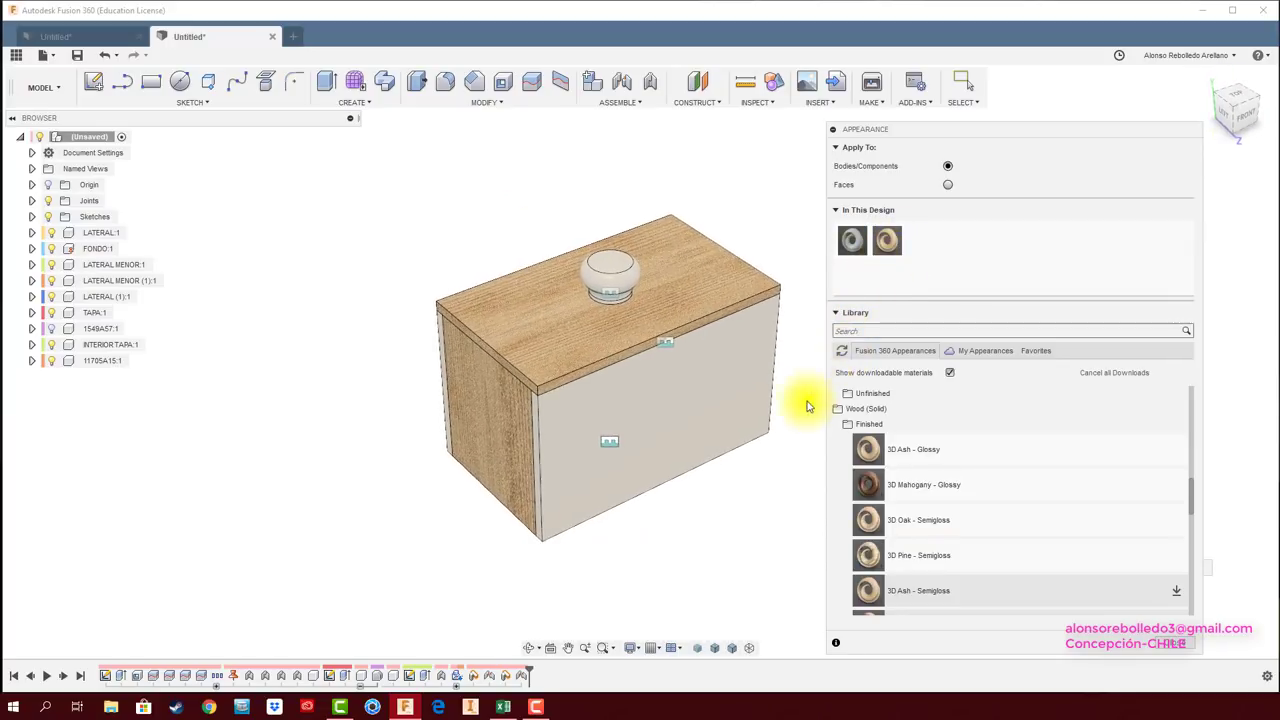
shift+middle_drag(685, 453, 875, 484)
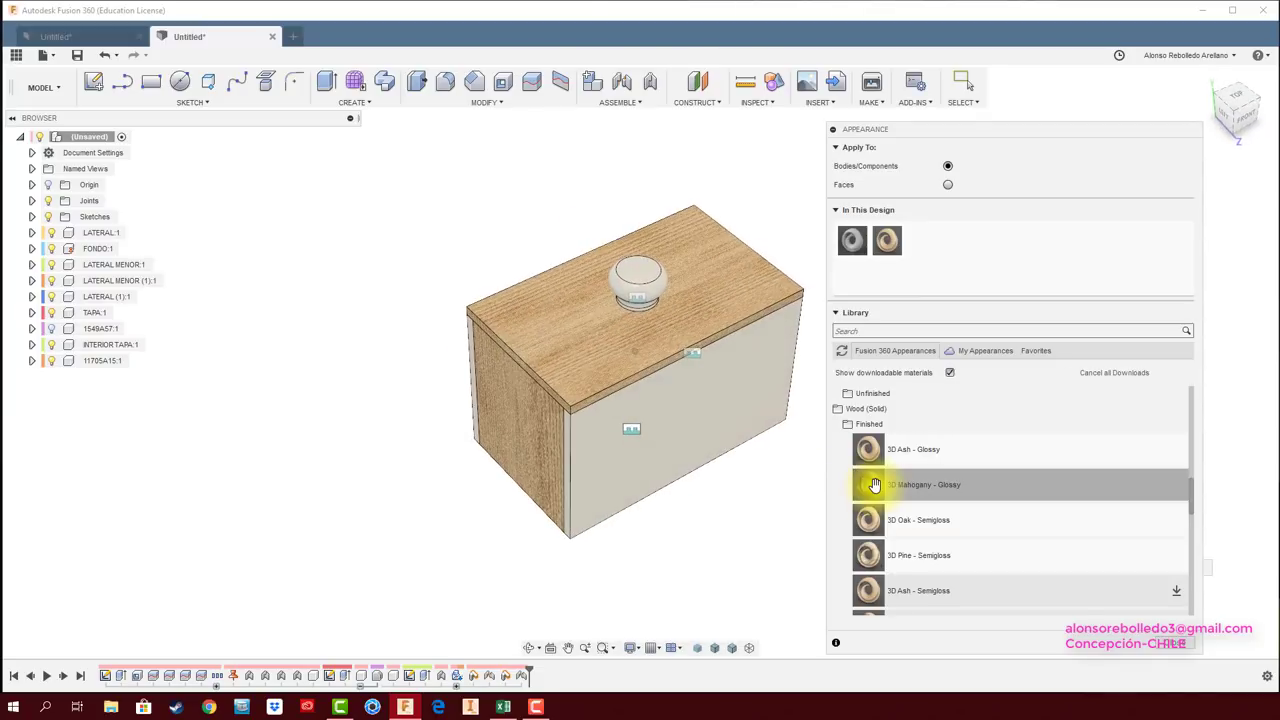
Apply 3D Mahogany - Glossy to the long front panel.
drag(885, 485, 931, 283)
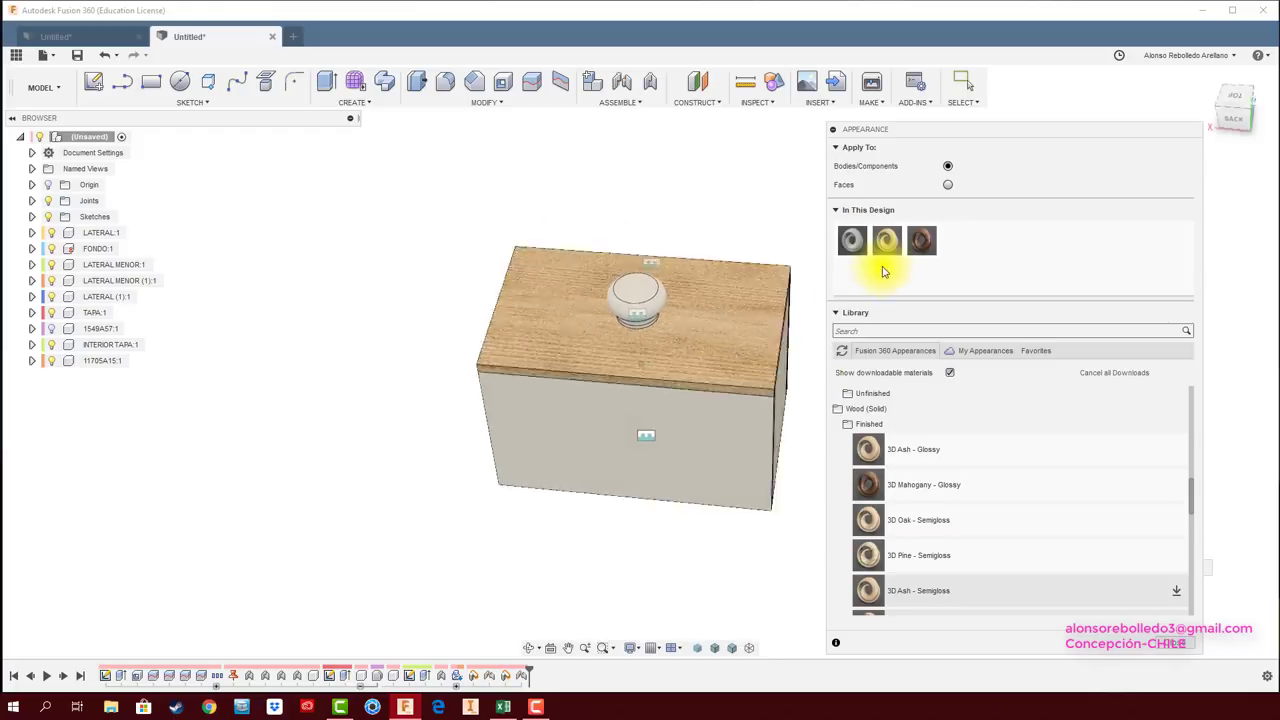
mouse_move(797, 378)
mouse_down()
mouse_move(783, 405)
mouse_move(700, 443)
mouse_up()
mouse_move(700, 443)
shift+middle_down()
mouse_move(886, 249)
mouse_move(703, 392)
mouse_move(766, 371)
mouse_move(766, 420)
mouse_move(666, 316)
mouse_move(720, 350)
shift+middle_up()
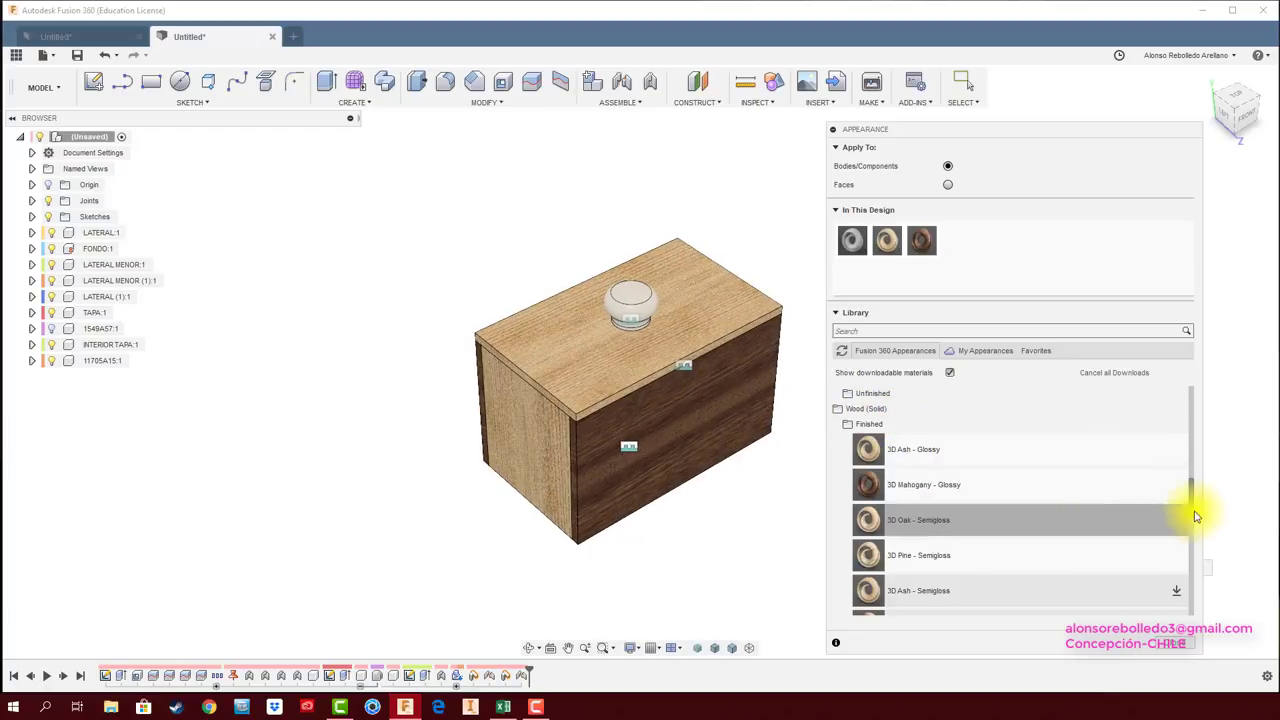
Apply the 3D Walnut - Semigloss finish to the round knob.
drag(1190, 505, 1184, 550)
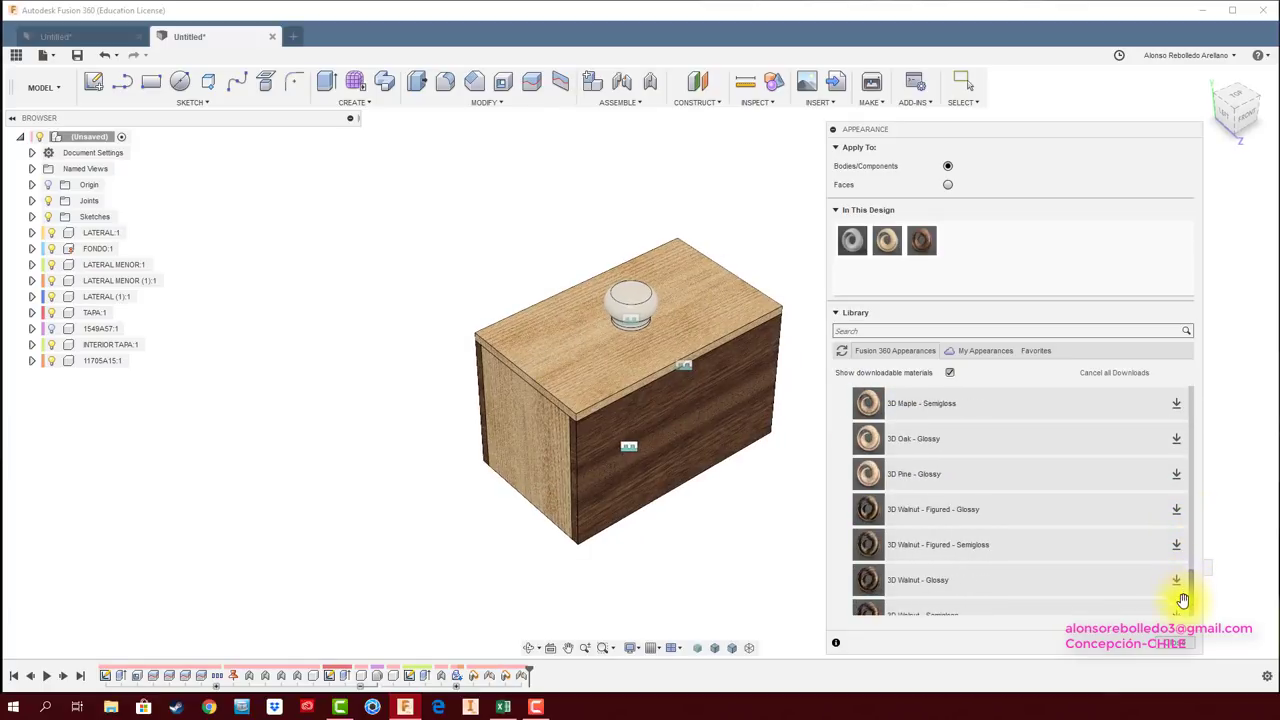
scroll(1078, 582, down, 2)
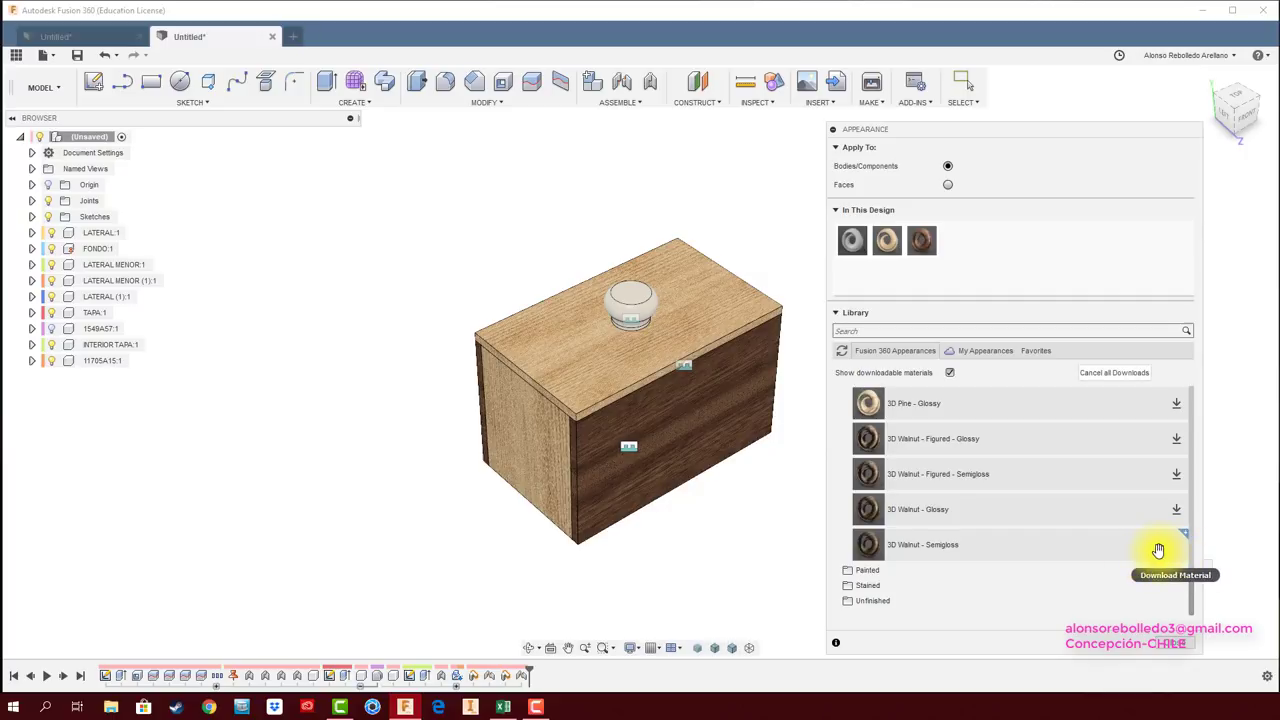
drag(873, 549, 945, 297)
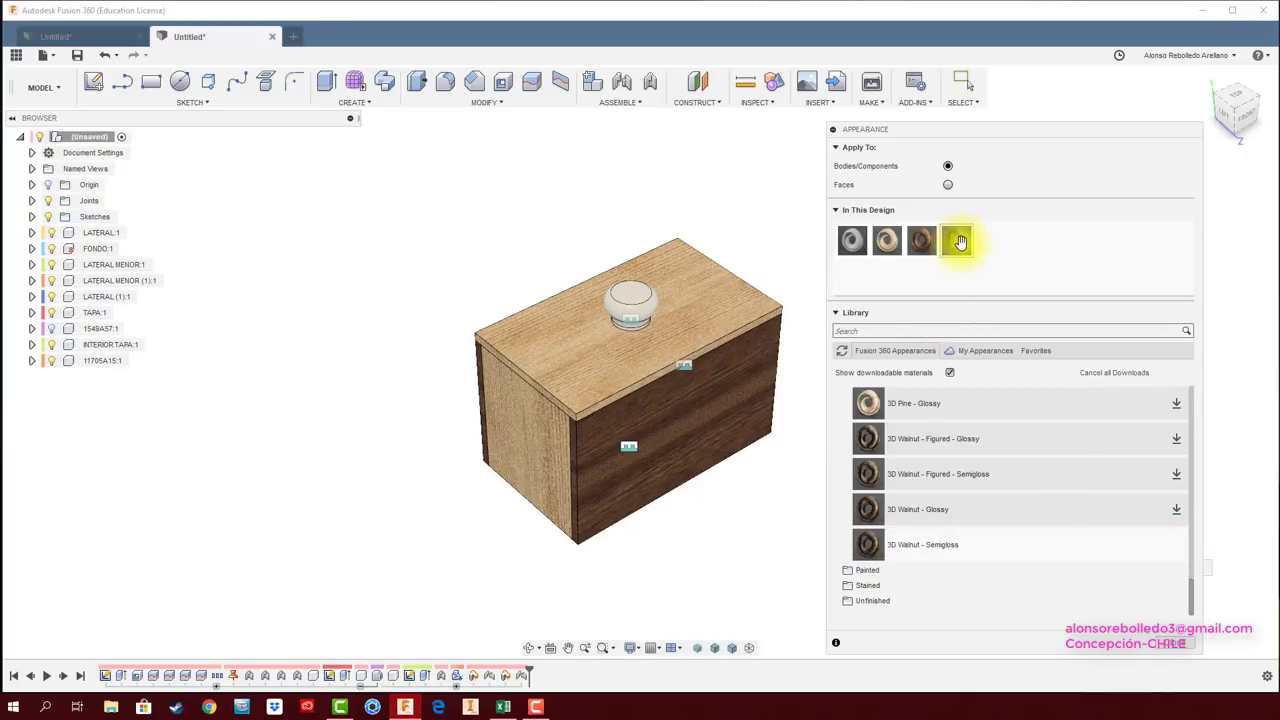
drag(958, 241, 628, 300)
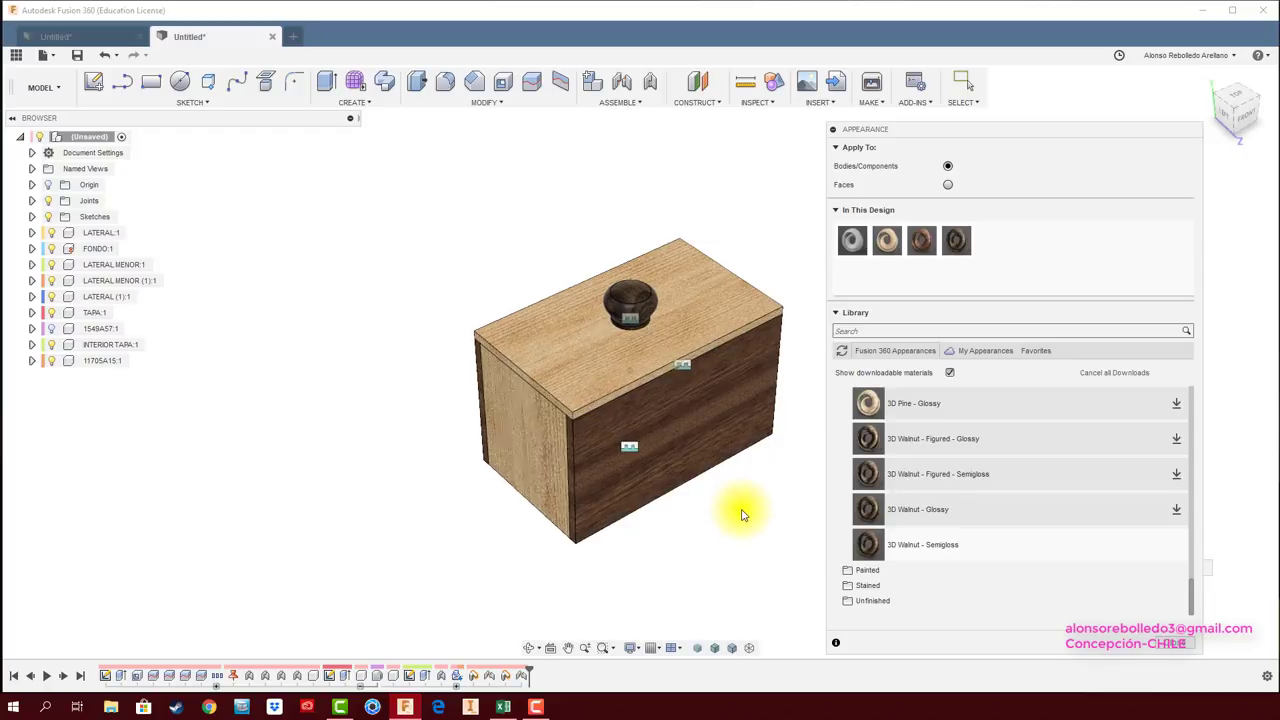
Orbit and zoom onto the front and right side, then collapse the Appearance panel.
shift+middle_drag(742, 515, 782, 357)
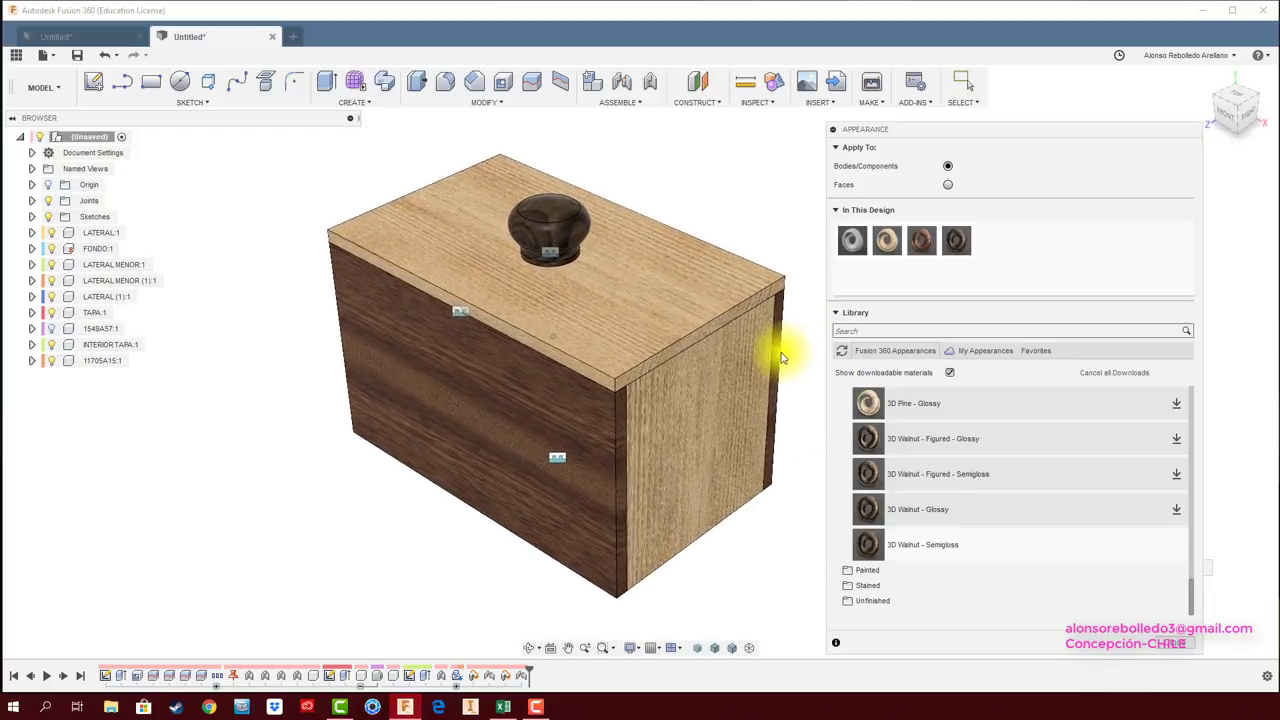
scroll(782, 357, up, 2)
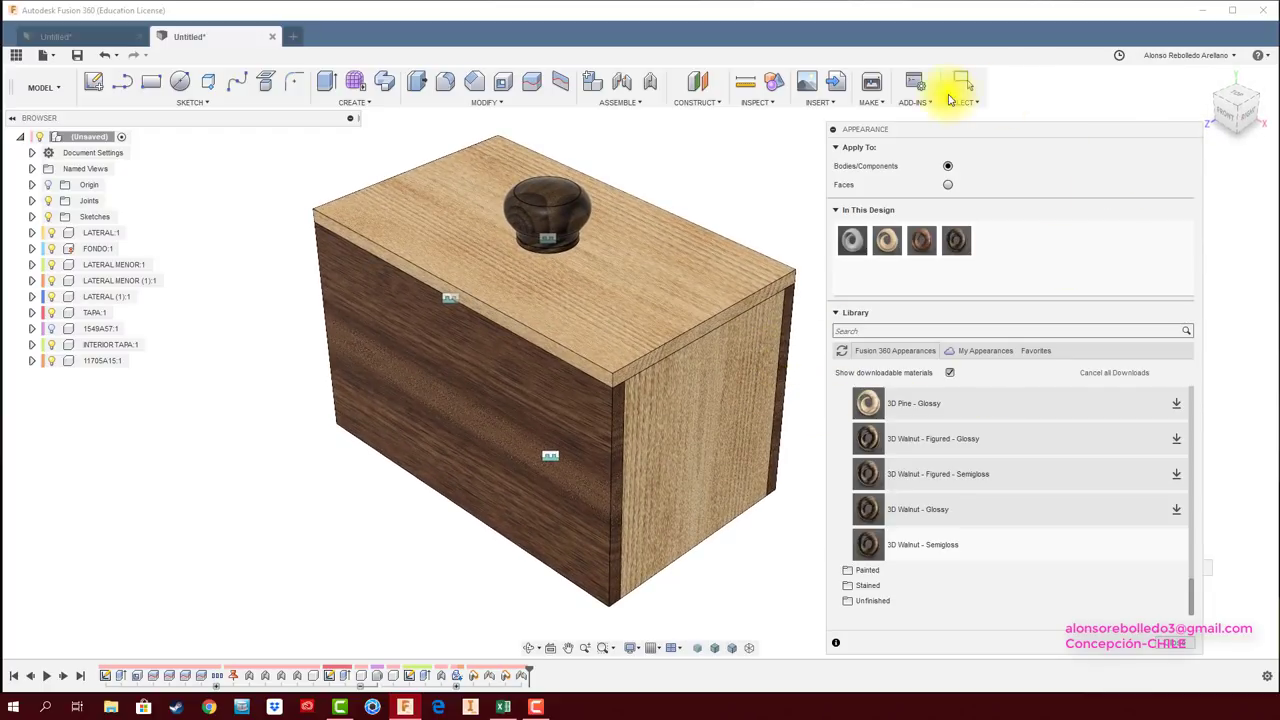
click(833, 131)
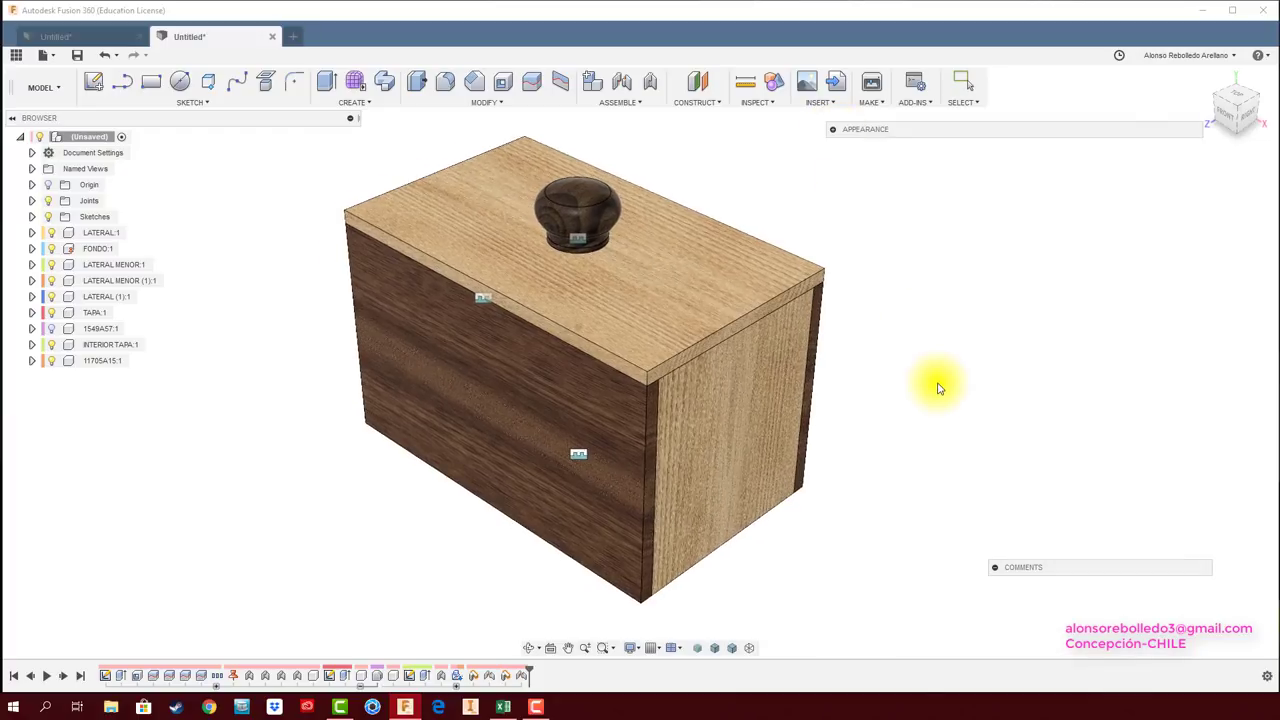